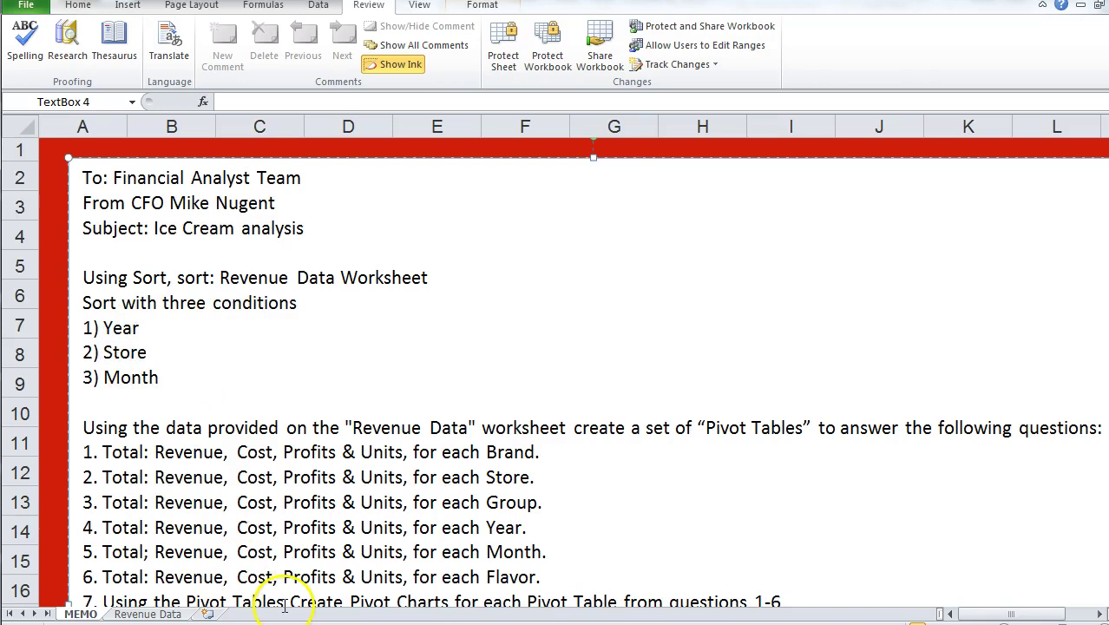
- Select the full data range on the Revenue Data sheet, from the Year header through the last row of the Revenue column
click(143, 614)
click(82, 152)
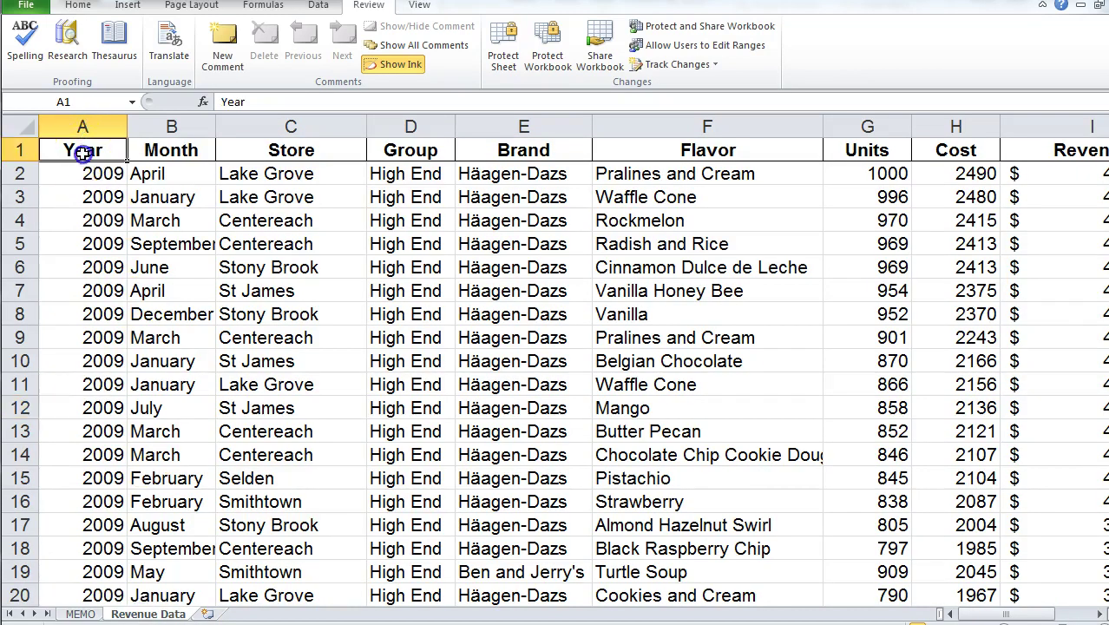
key(ctrl+shift+Down)
key(shift+Right)
key(shift+Right)
key(shift+Right)
key(shift+Right)
key(shift+Right)
key(shift+Right)
key(shift+Right)
key(shift+Right)
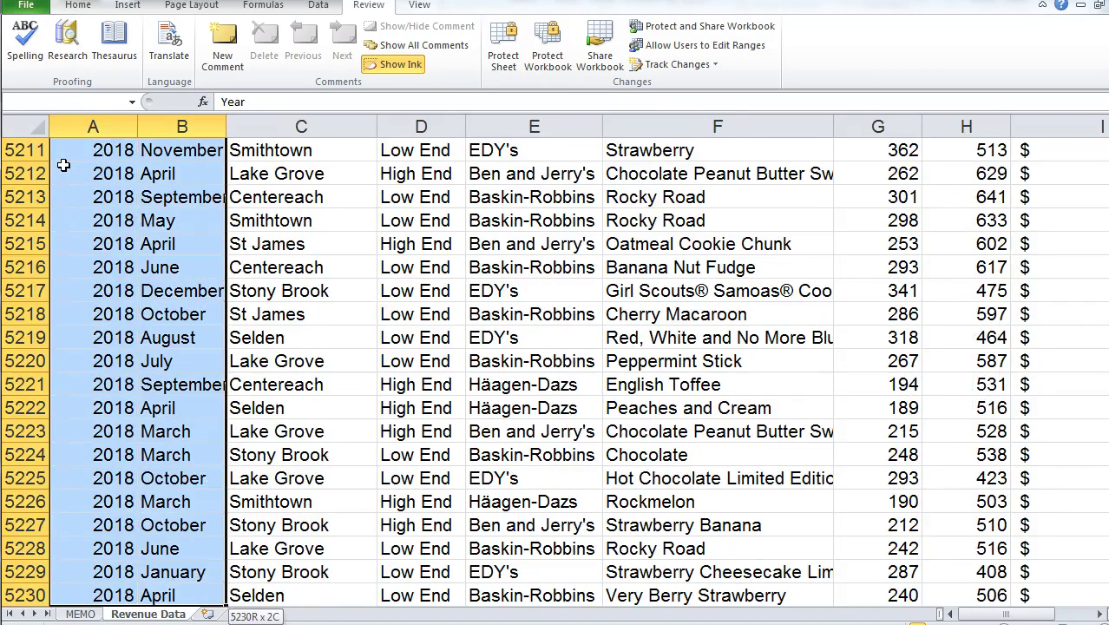
key(shift+Right)
key(shift+Left)
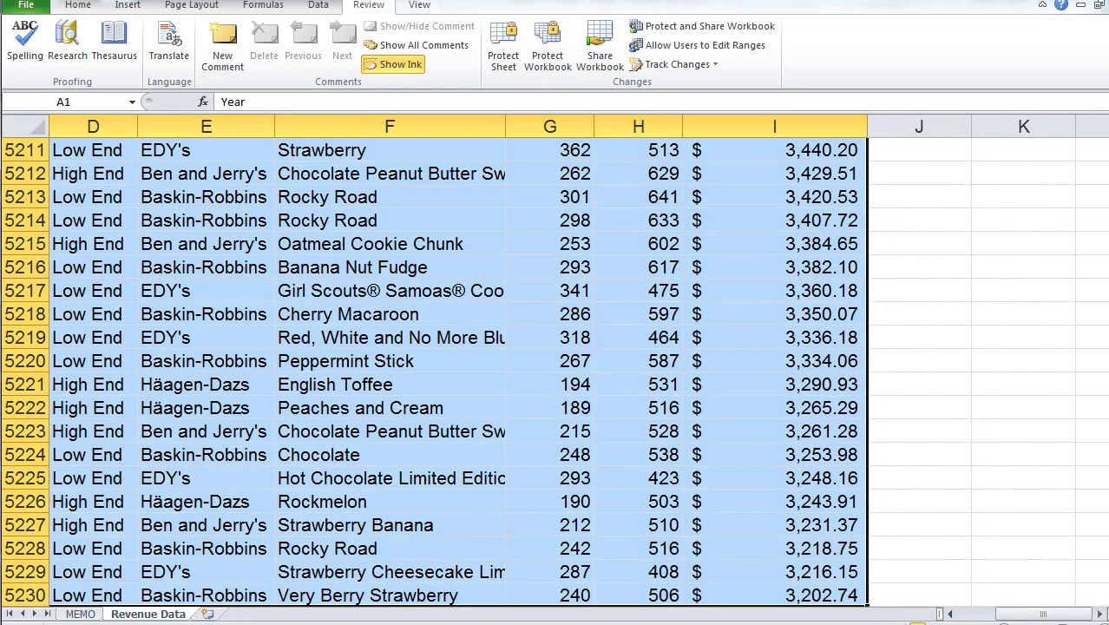
- Sort the selected data by Year from smallest to largest, then by Store A to Z, then by Month A to Z
click(319, 7)
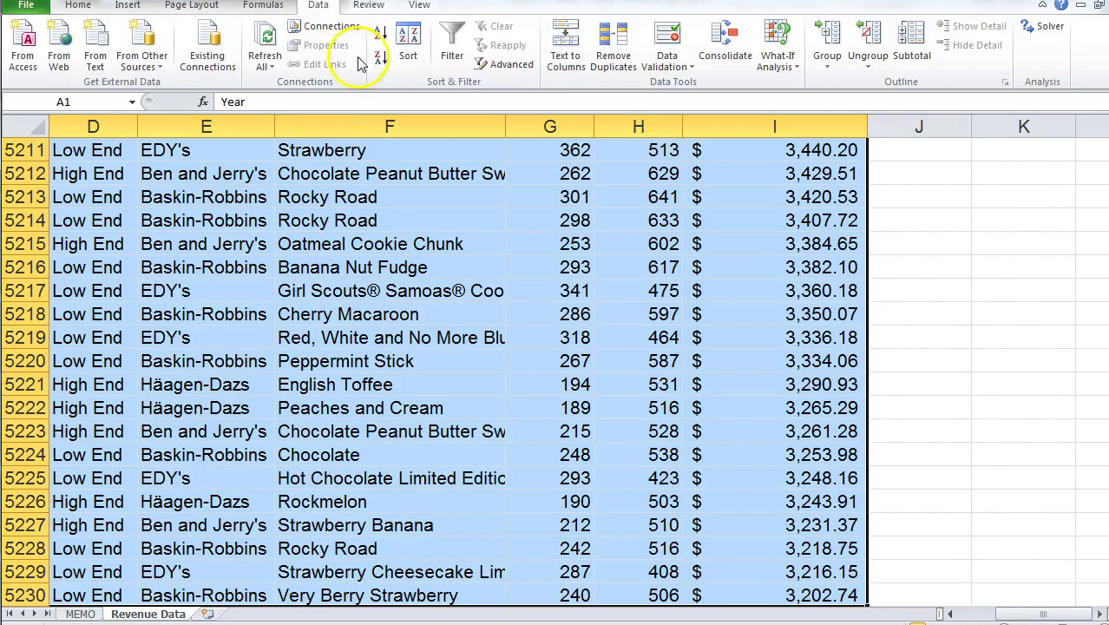
click(408, 39)
click(654, 300)
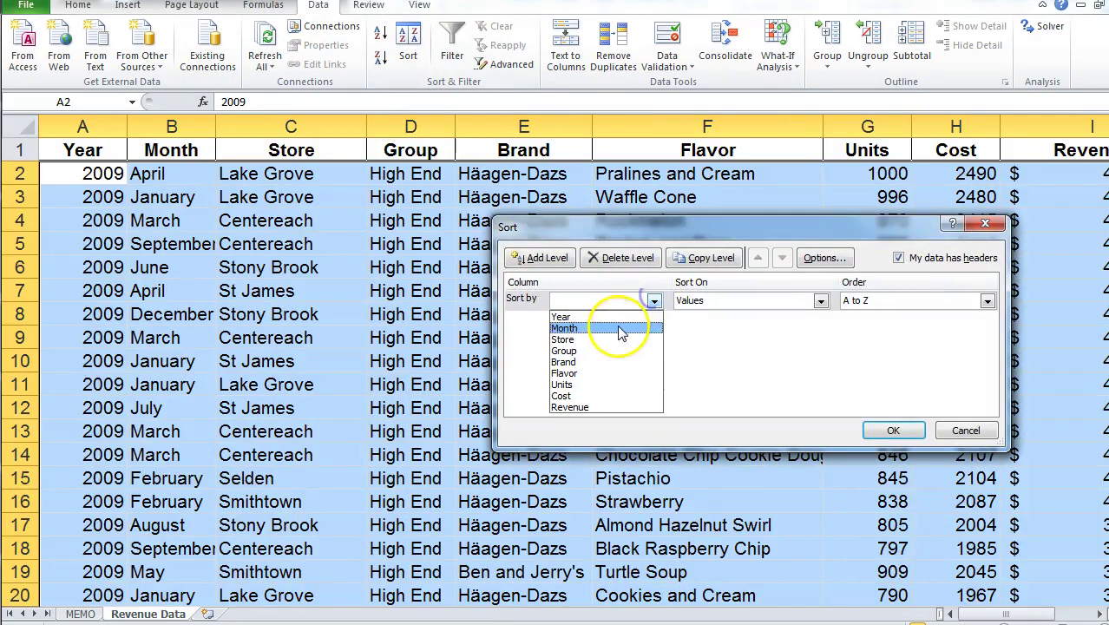
click(612, 310)
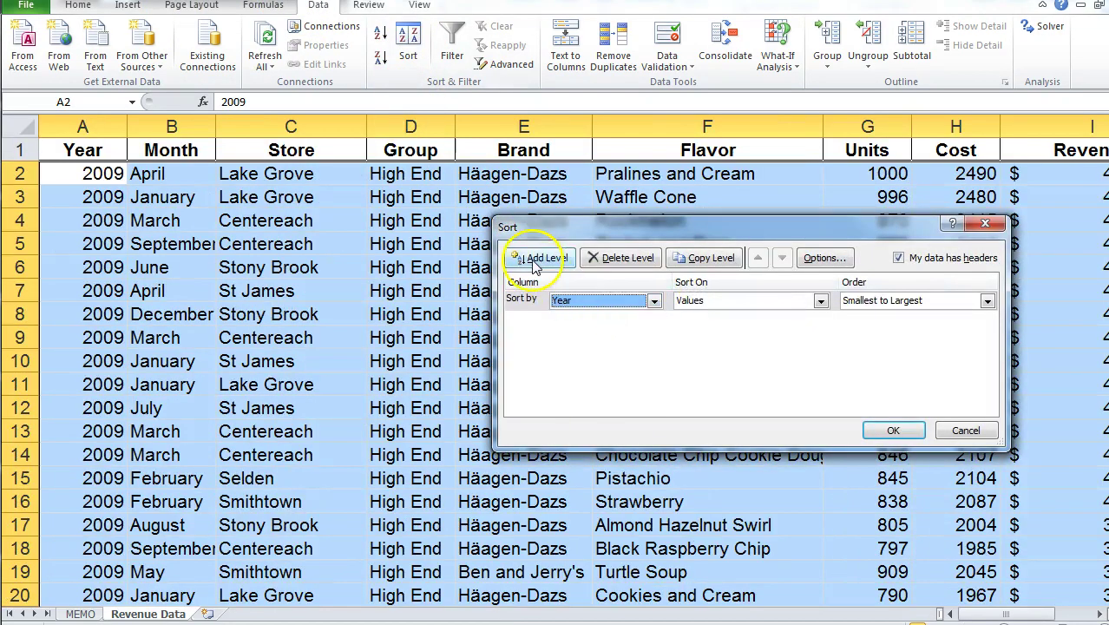
click(533, 258)
click(654, 321)
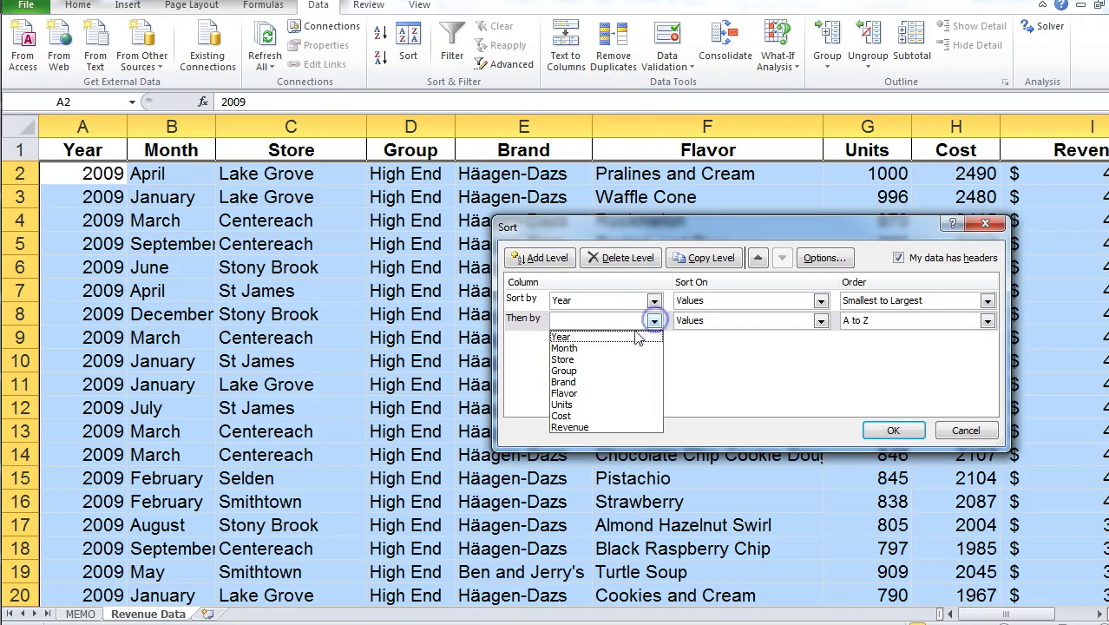
click(591, 359)
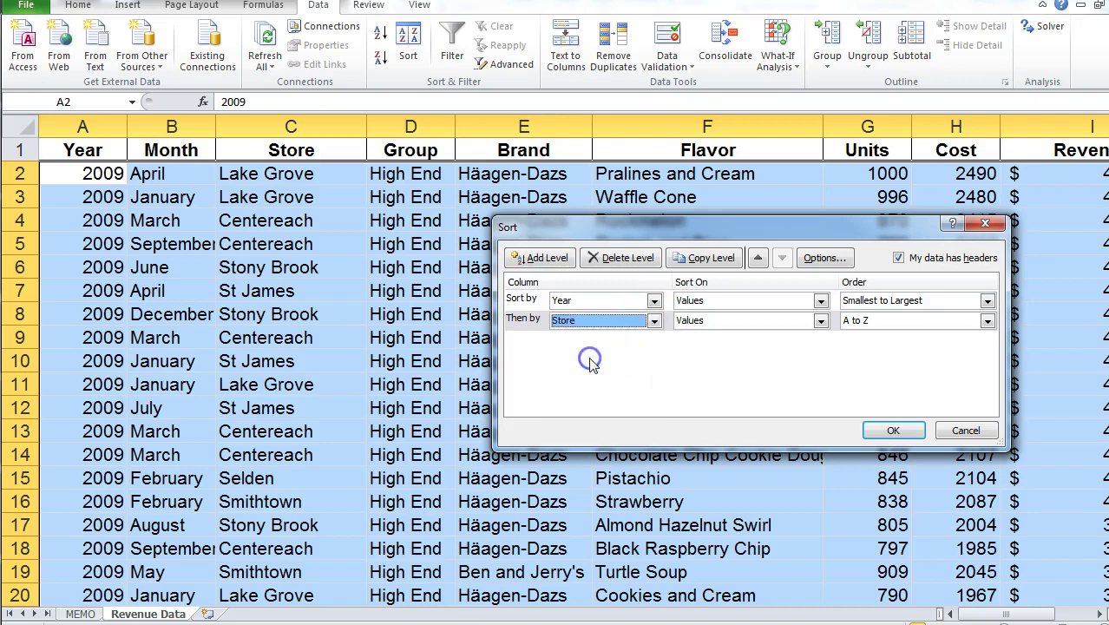
click(522, 265)
click(653, 340)
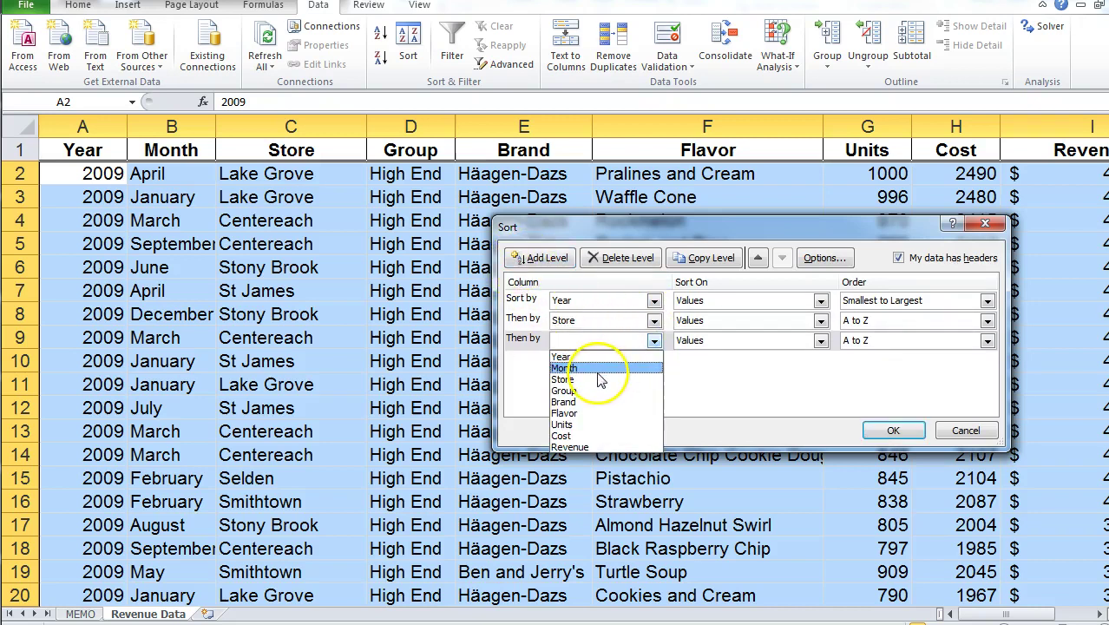
click(598, 371)
click(893, 429)
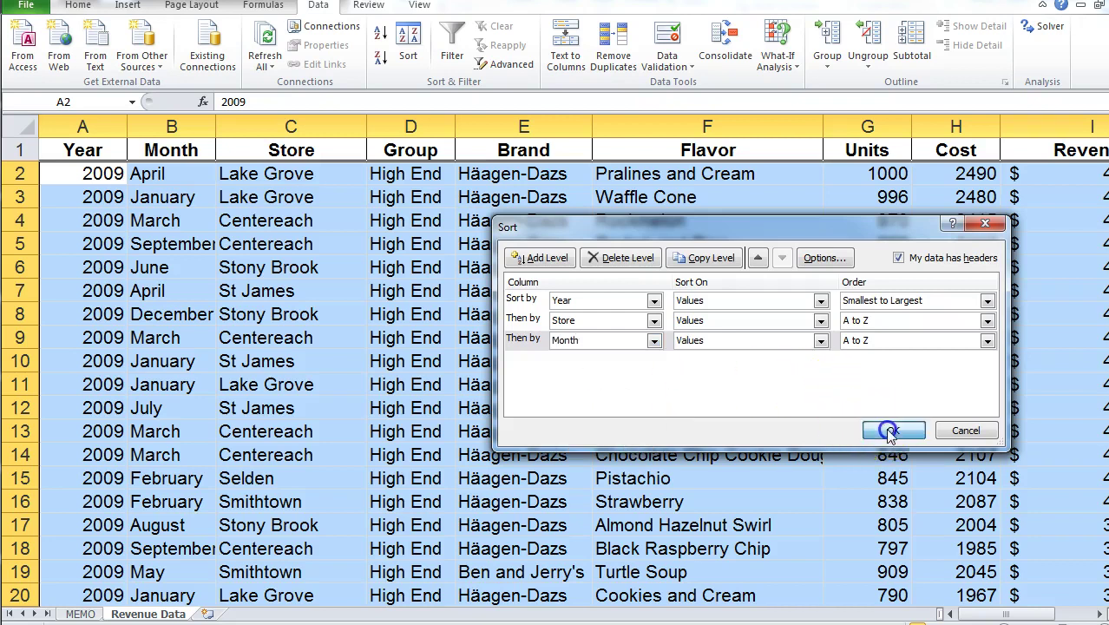
- Check the Revenue Data sort levels against the three conditions on the MEMO sheet and read the memo's pivot table questions
click(80, 614)
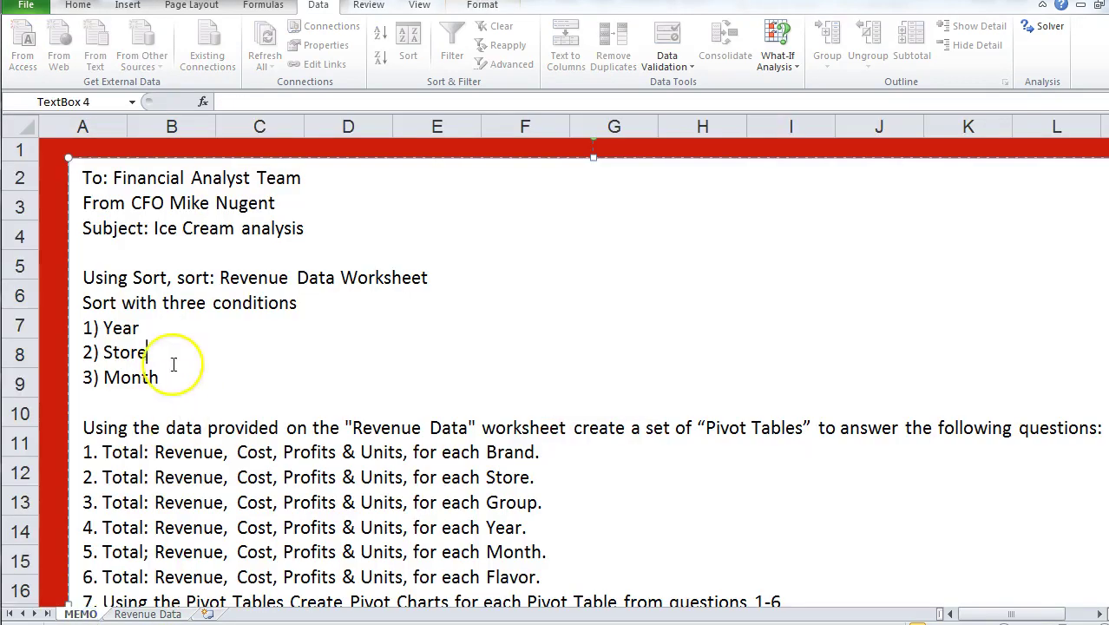
click(154, 614)
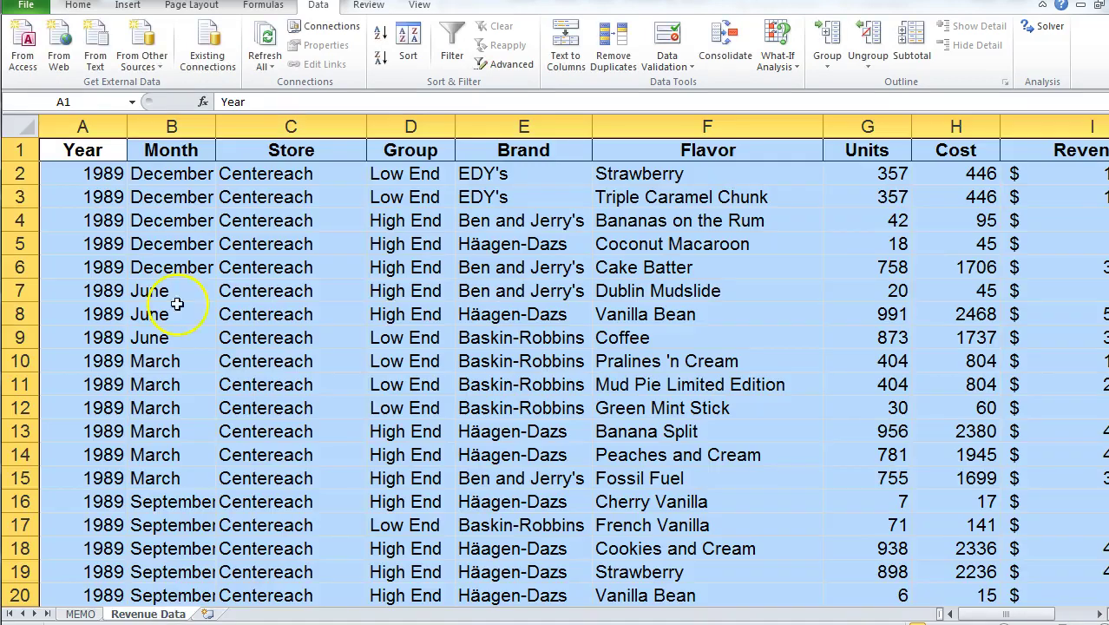
click(408, 54)
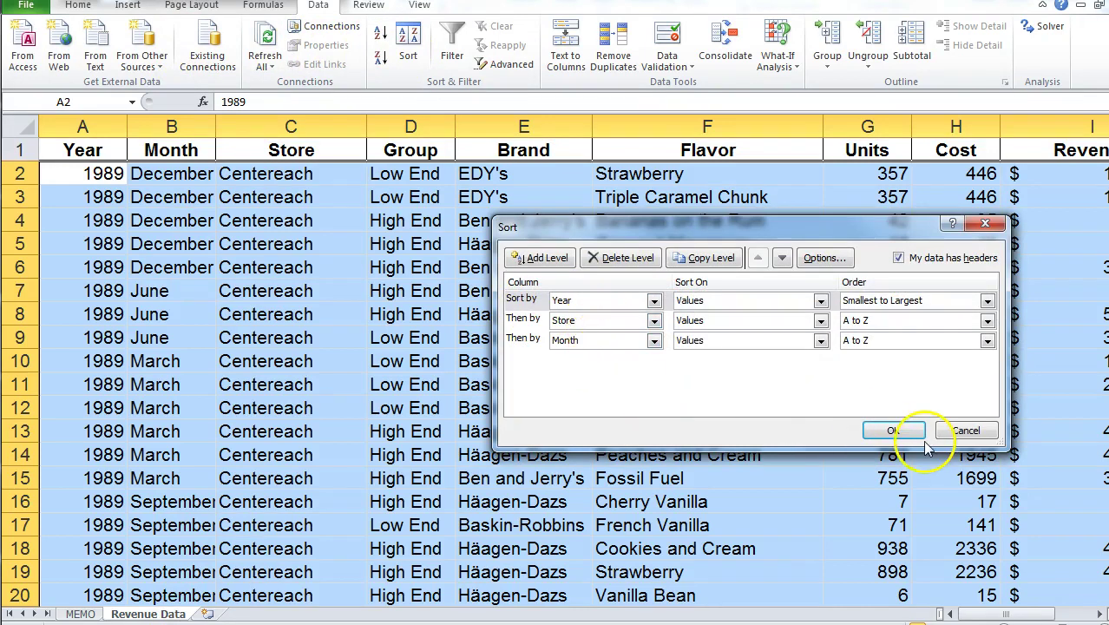
click(894, 432)
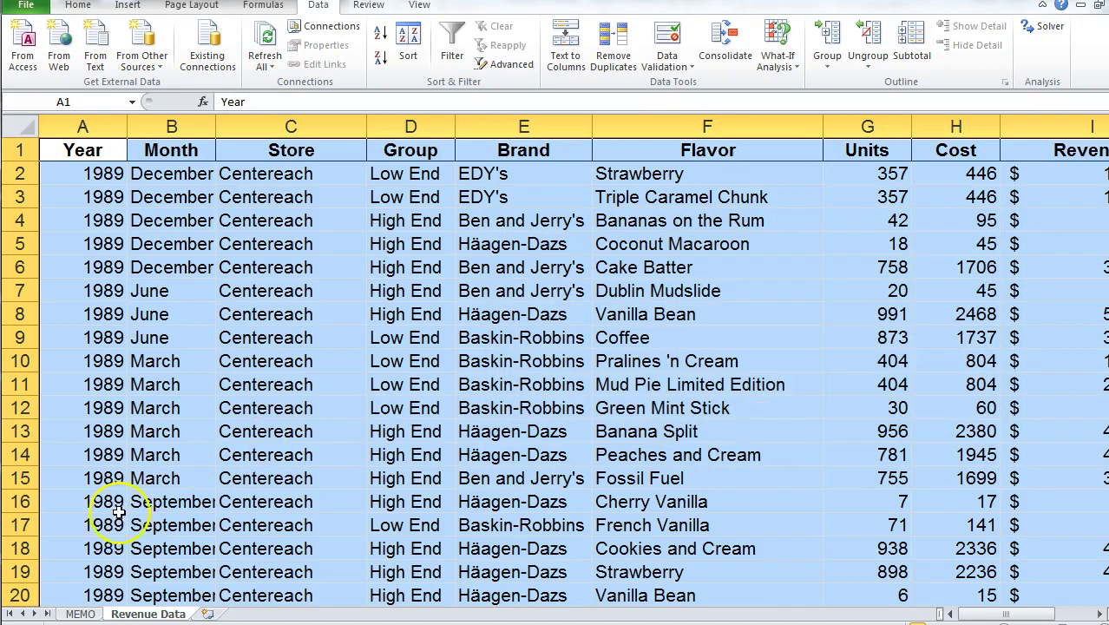
click(80, 614)
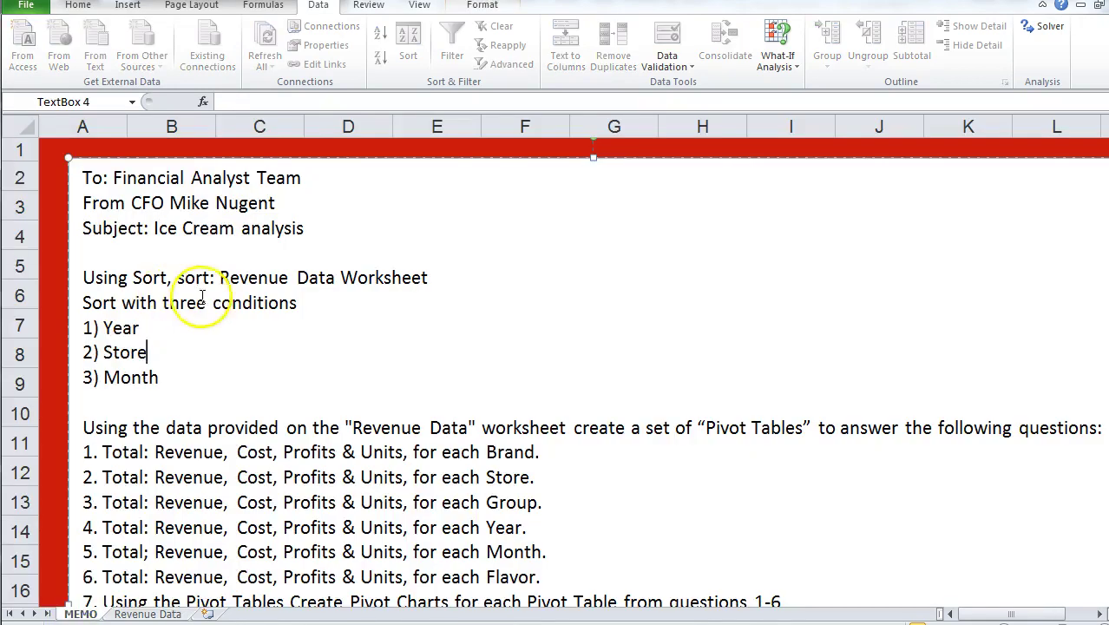
scroll(198, 302, down, 2)
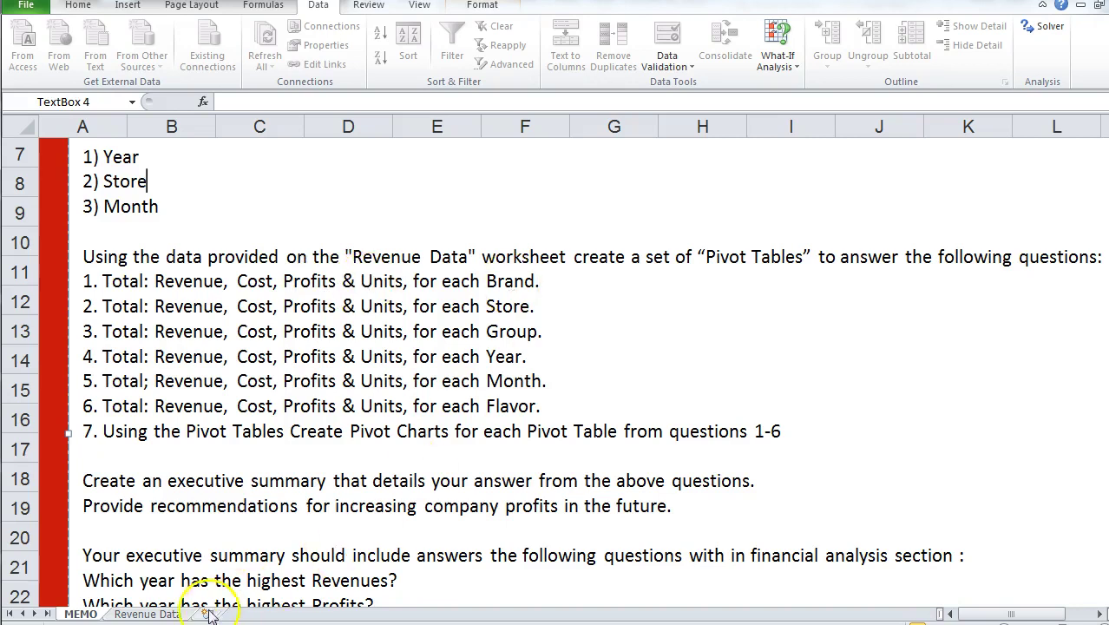
click(150, 614)
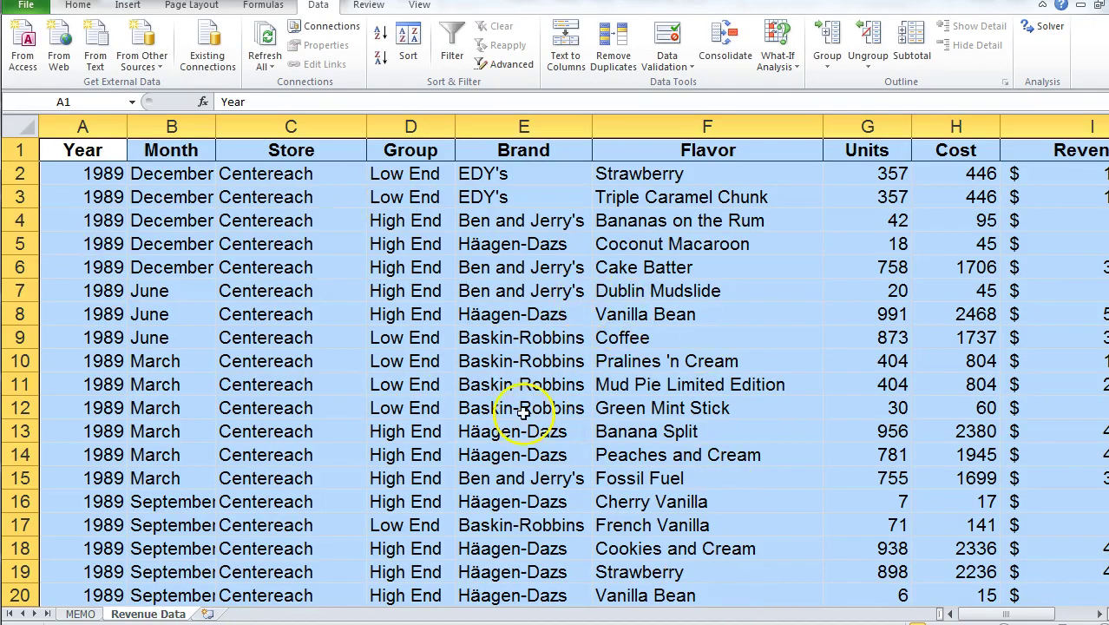
- Freeze the top row of the Revenue Data sheet so the column headers stay in view
click(210, 262)
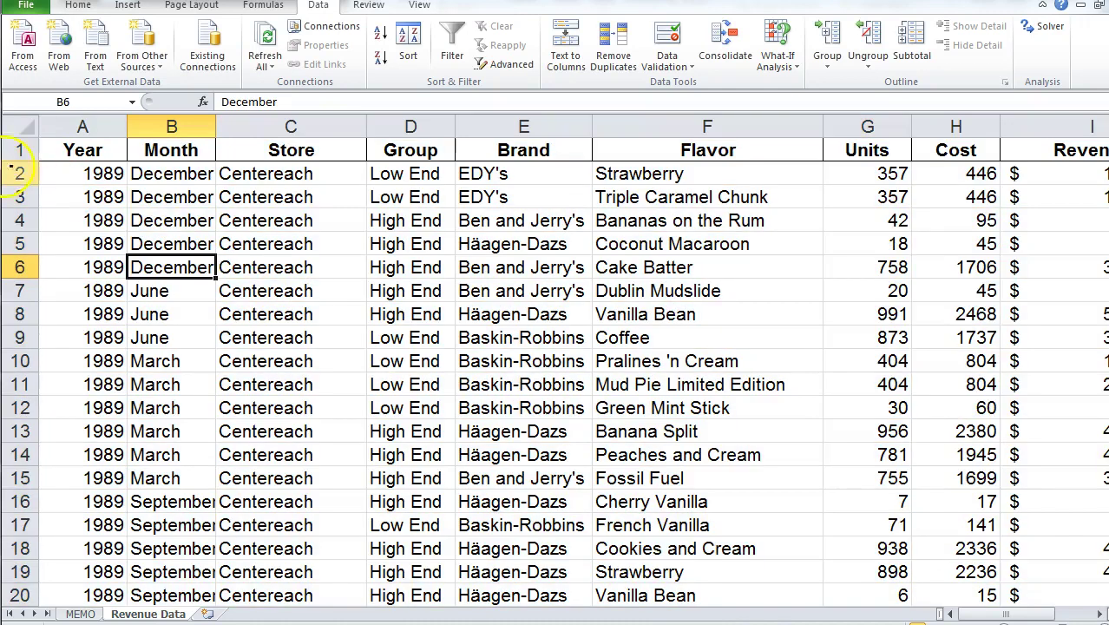
click(19, 150)
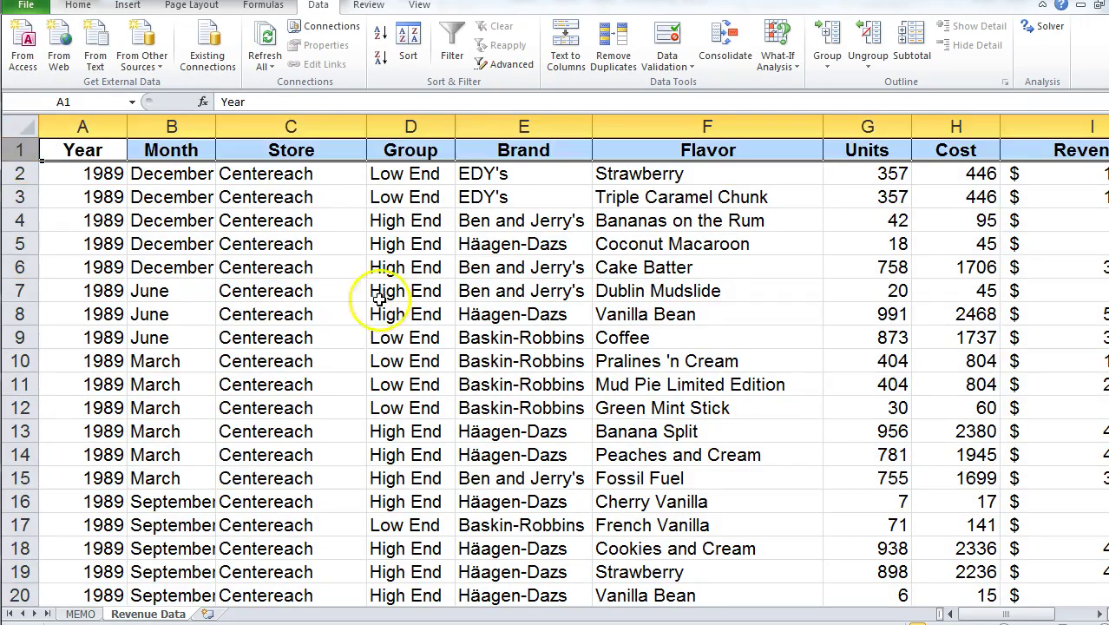
click(365, 6)
click(418, 6)
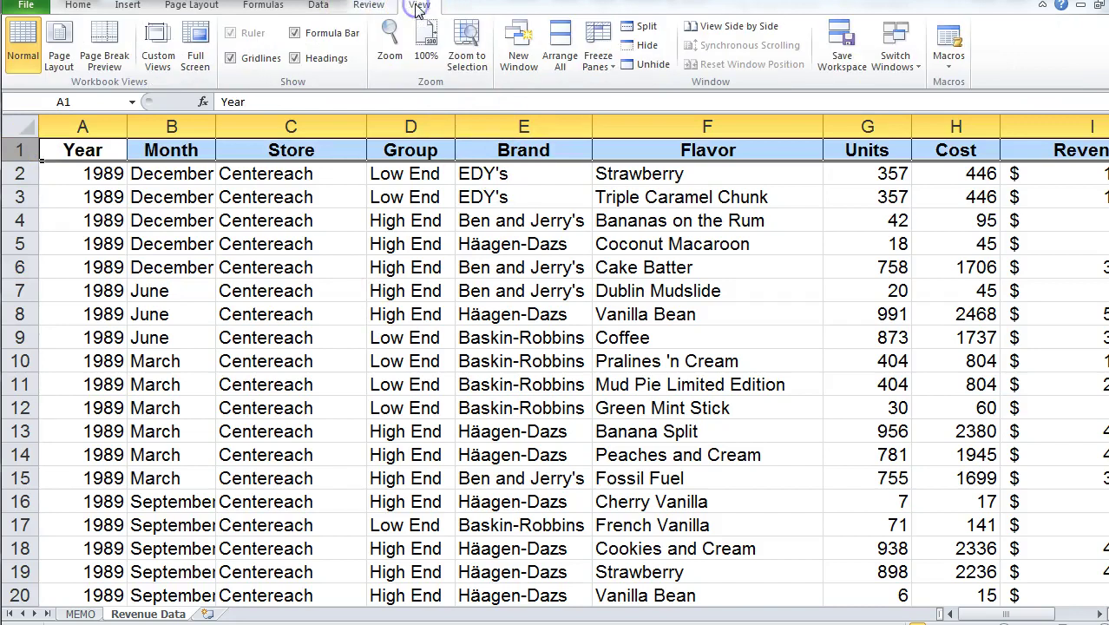
click(598, 43)
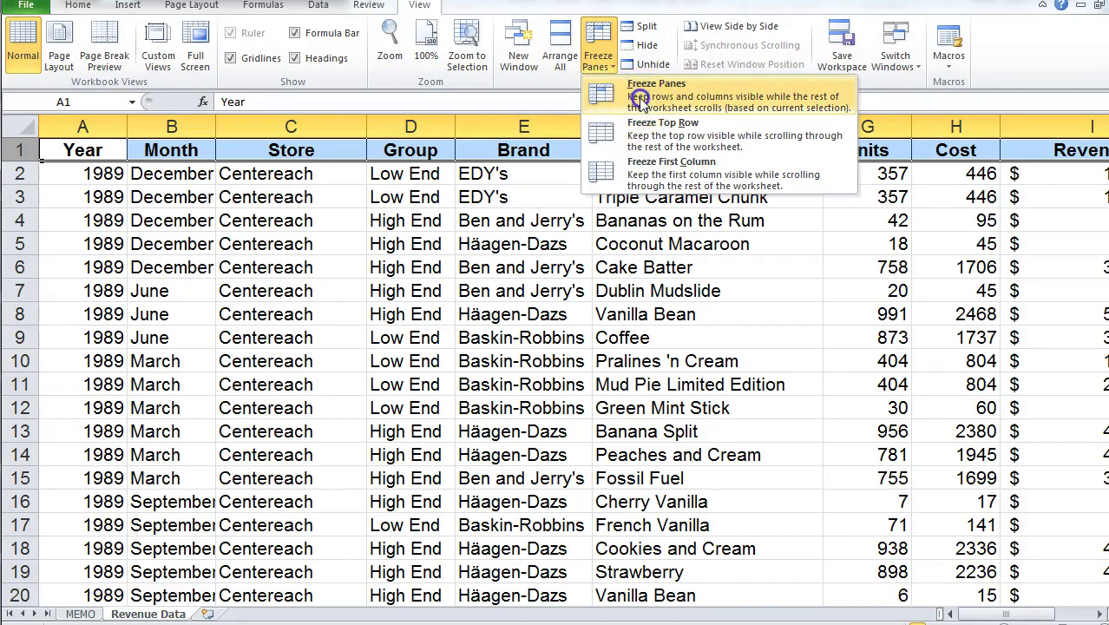
click(640, 100)
click(593, 34)
click(642, 132)
scroll(429, 269, down, 6)
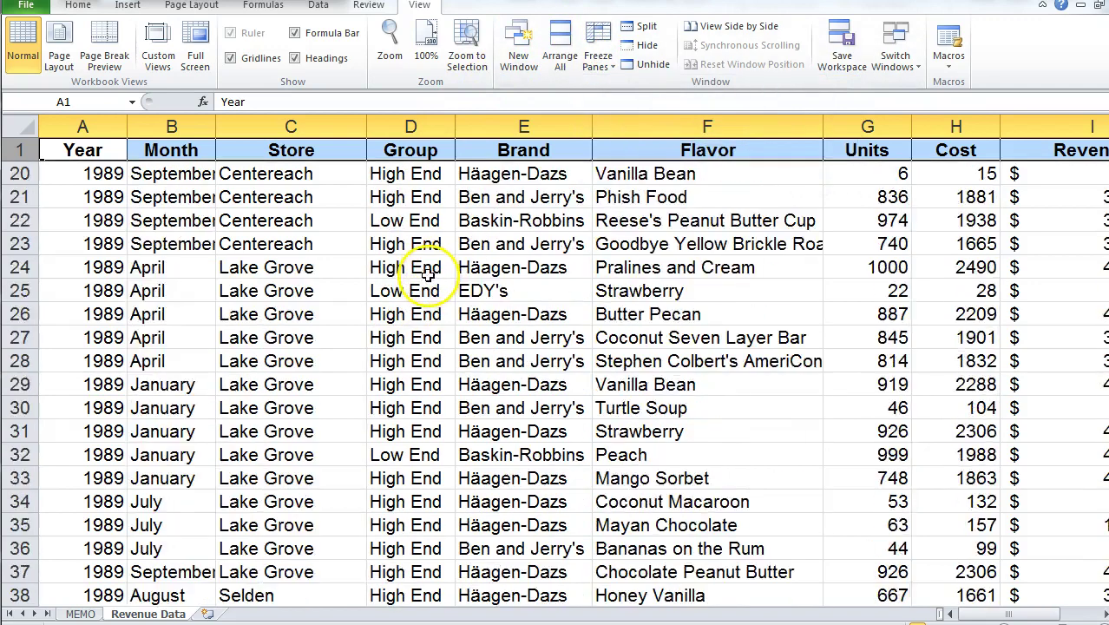
scroll(429, 272, up, 6)
click(358, 224)
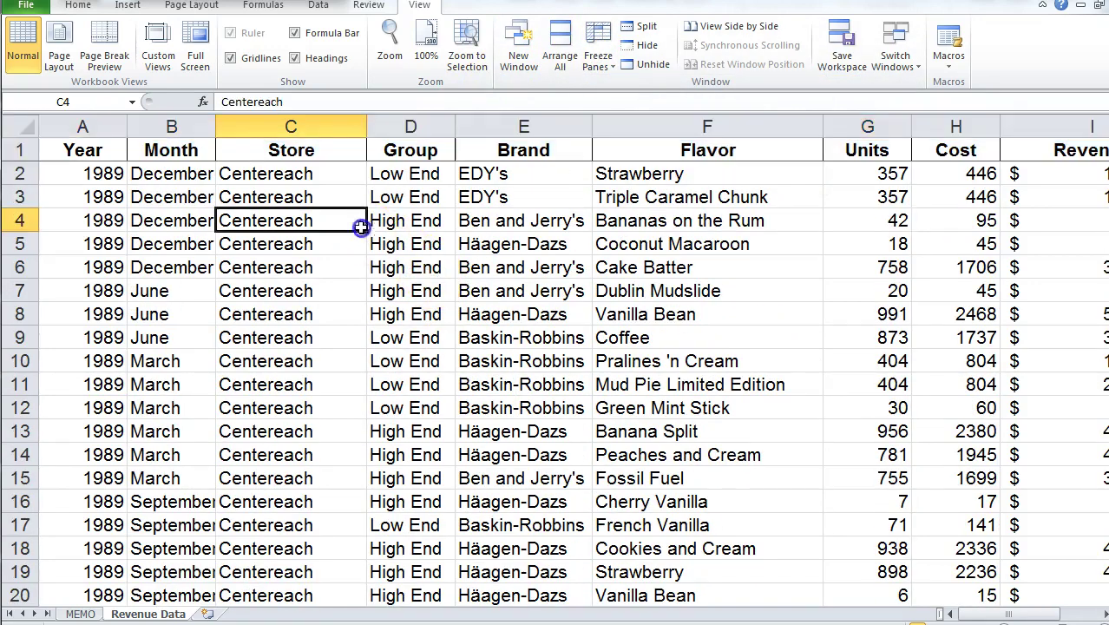
- Autofit all columns on the sheet to their contents and narrow the Flavor column so the Revenue and GM% columns fit in view
click(25, 132)
double_click(128, 126)
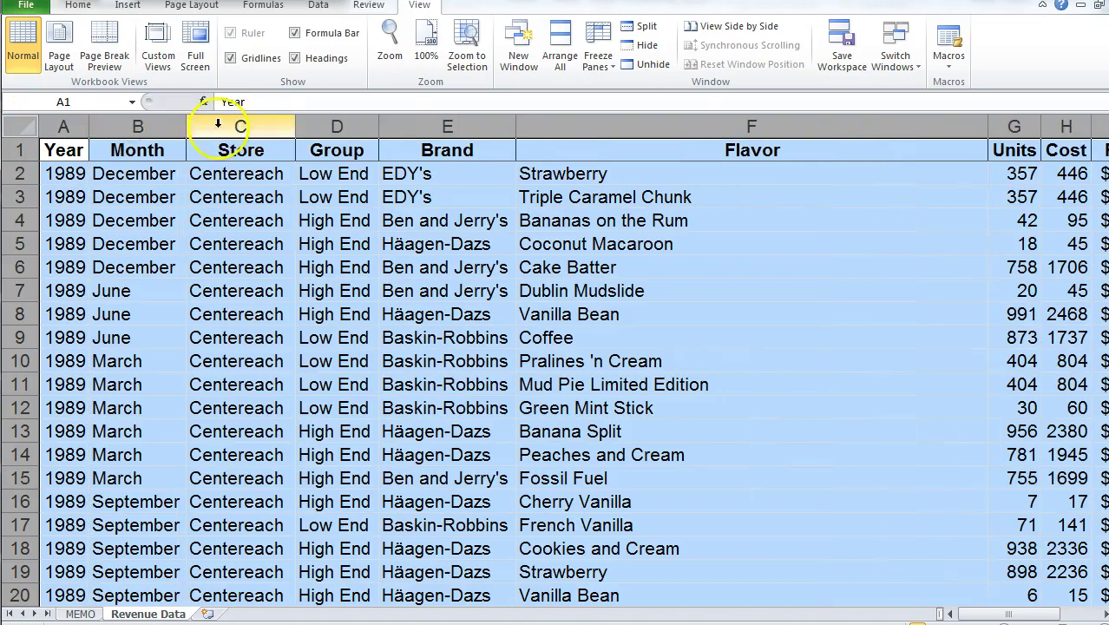
drag(985, 125, 930, 156)
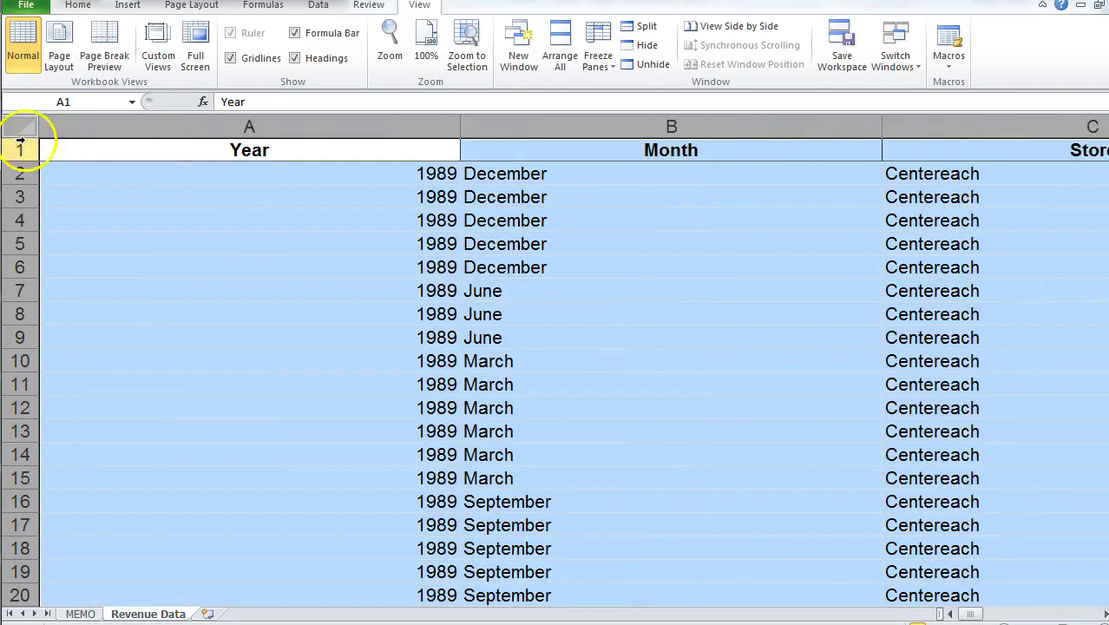
double_click(464, 127)
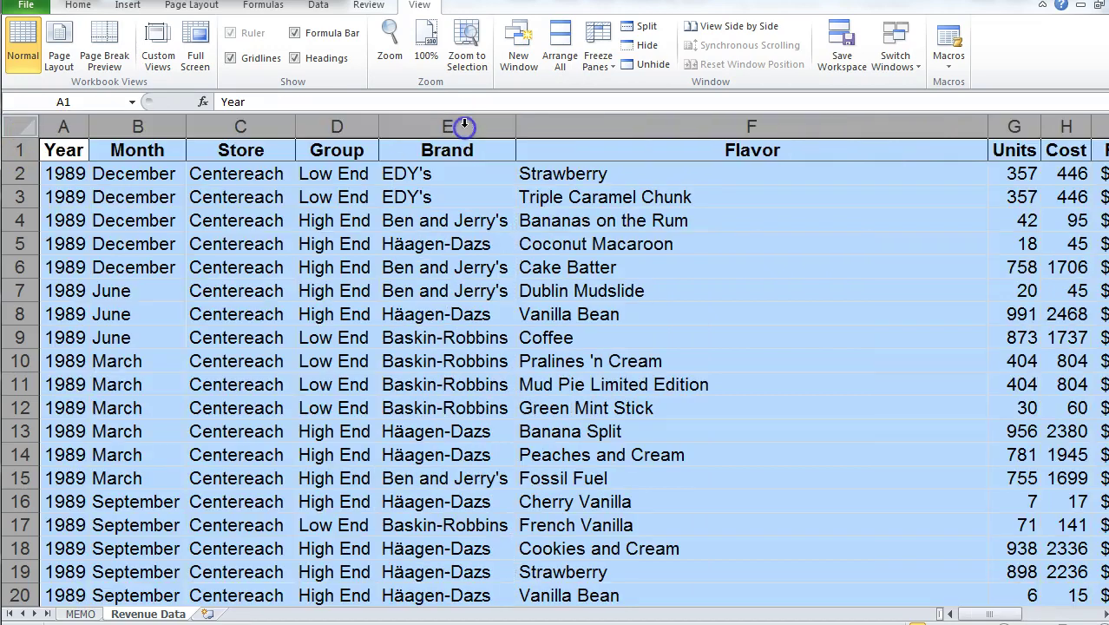
click(784, 236)
drag(987, 127, 662, 154)
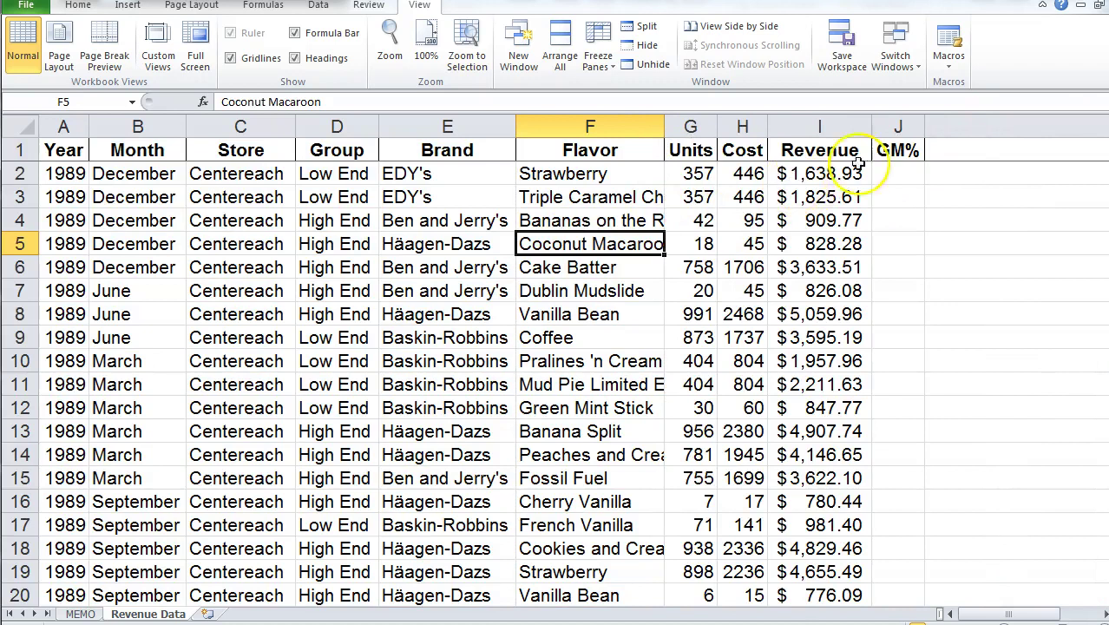
- Format all values in the Revenue column as Currency and autofit the column's width
drag(871, 128, 1009, 128)
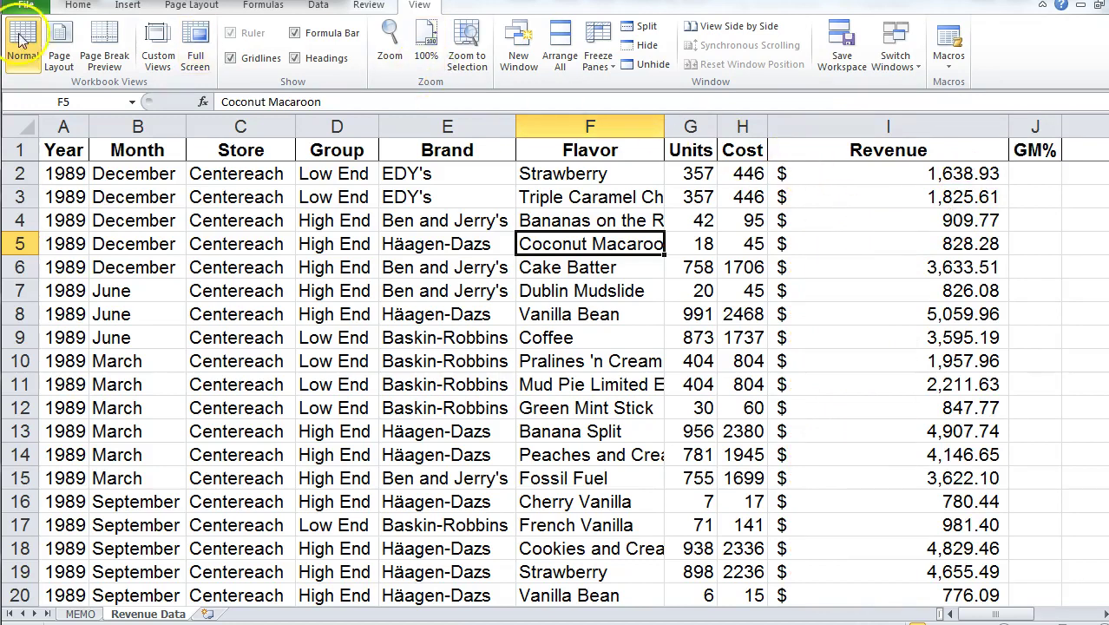
click(74, 7)
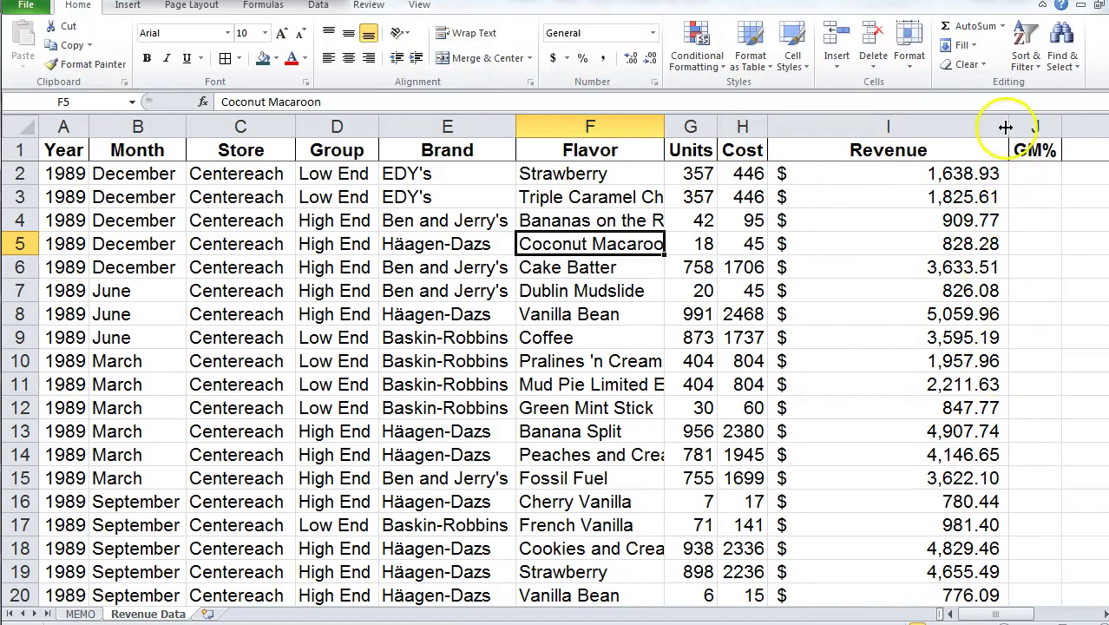
click(889, 175)
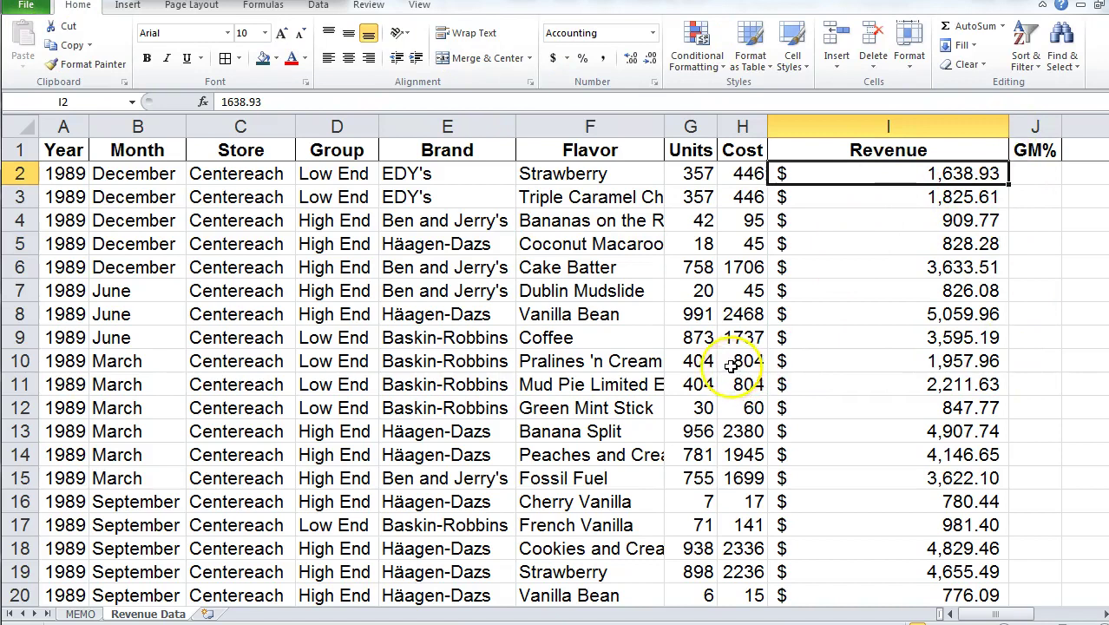
key(ctrl+shift+Down)
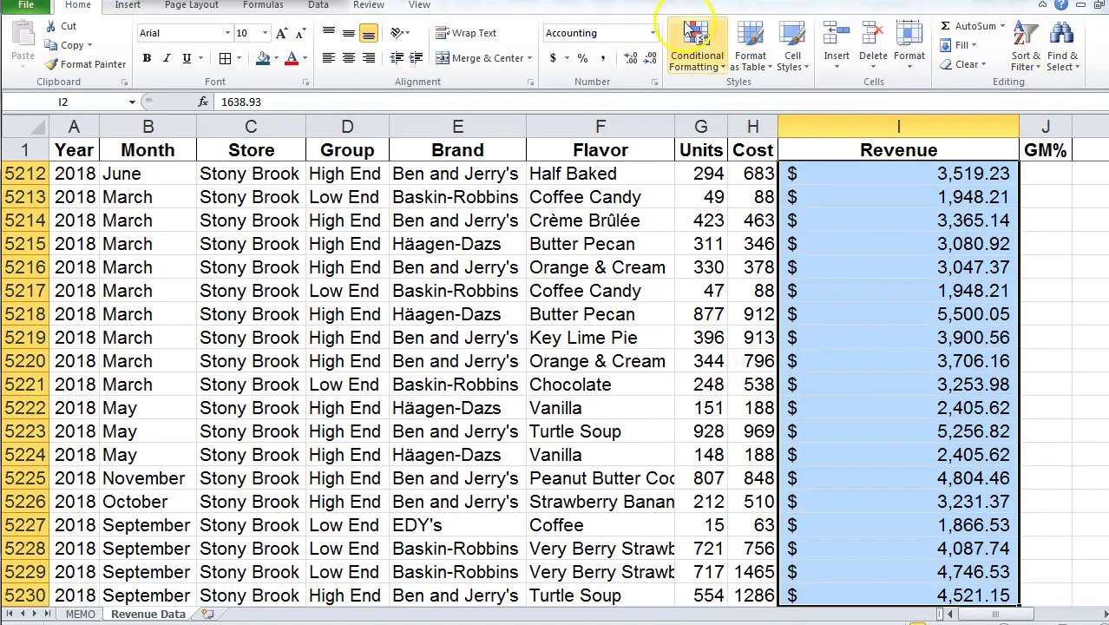
click(653, 33)
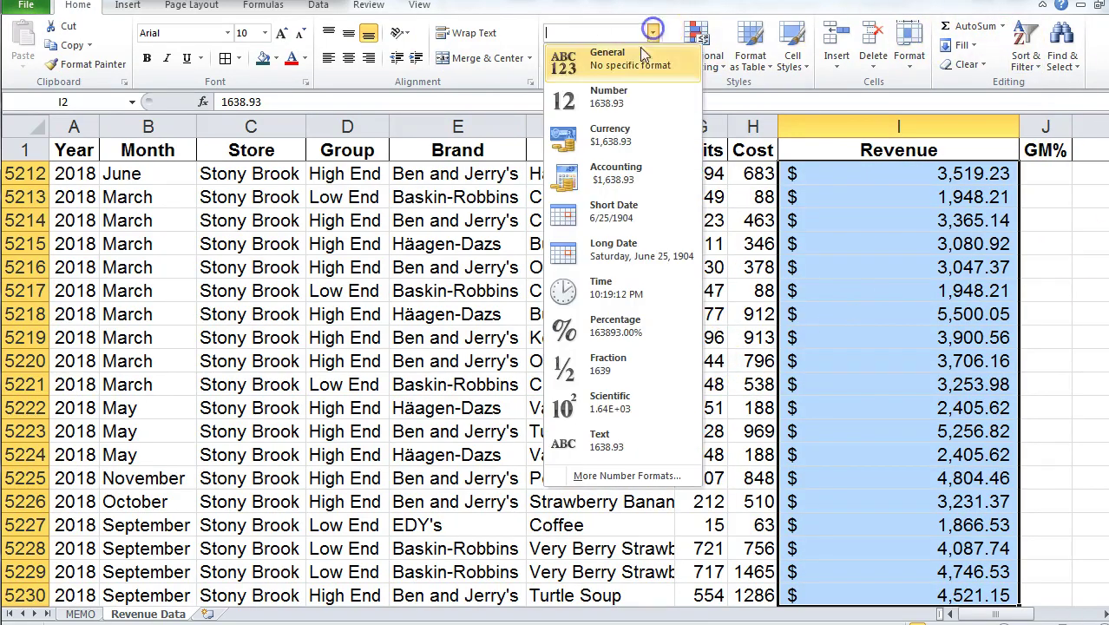
click(612, 135)
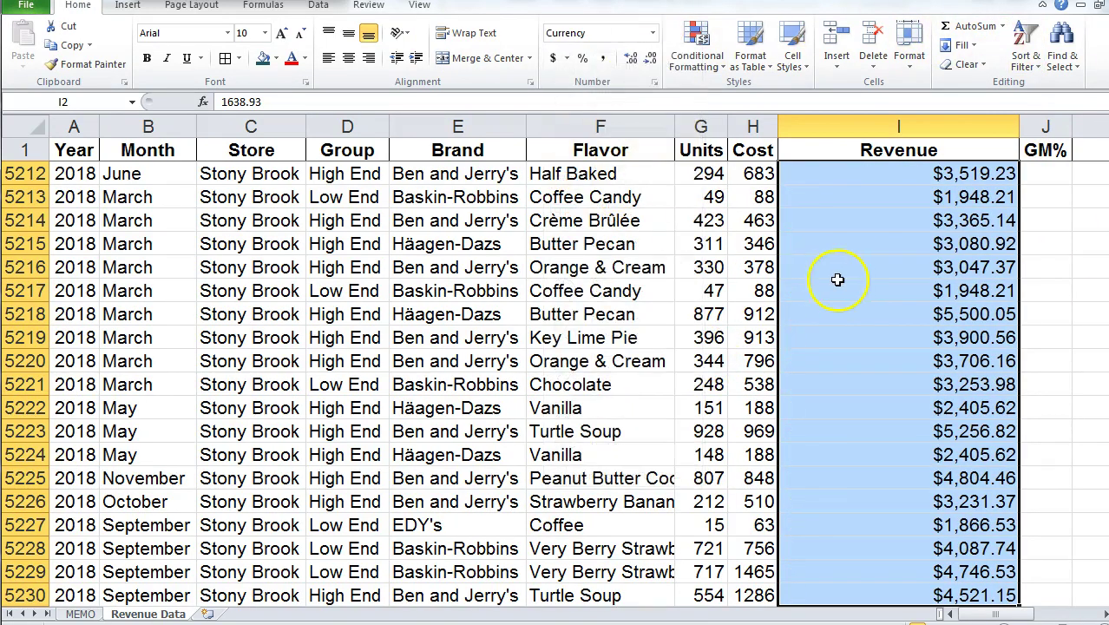
double_click(1019, 127)
click(889, 169)
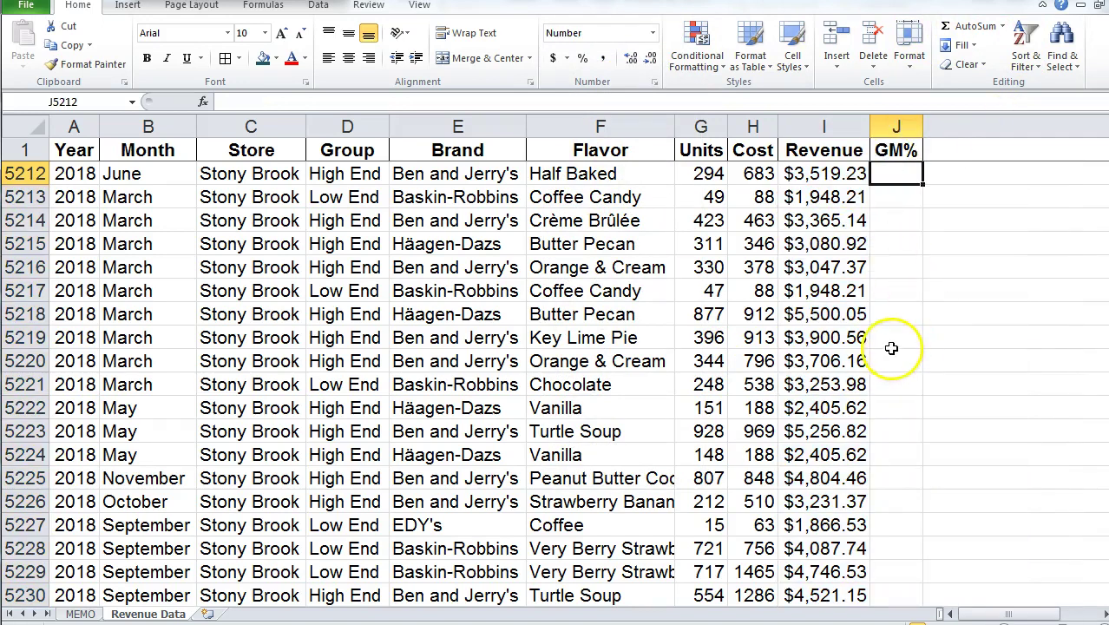
key(Left)
key(Left)
key(Left)
key(Right)
key(Right)
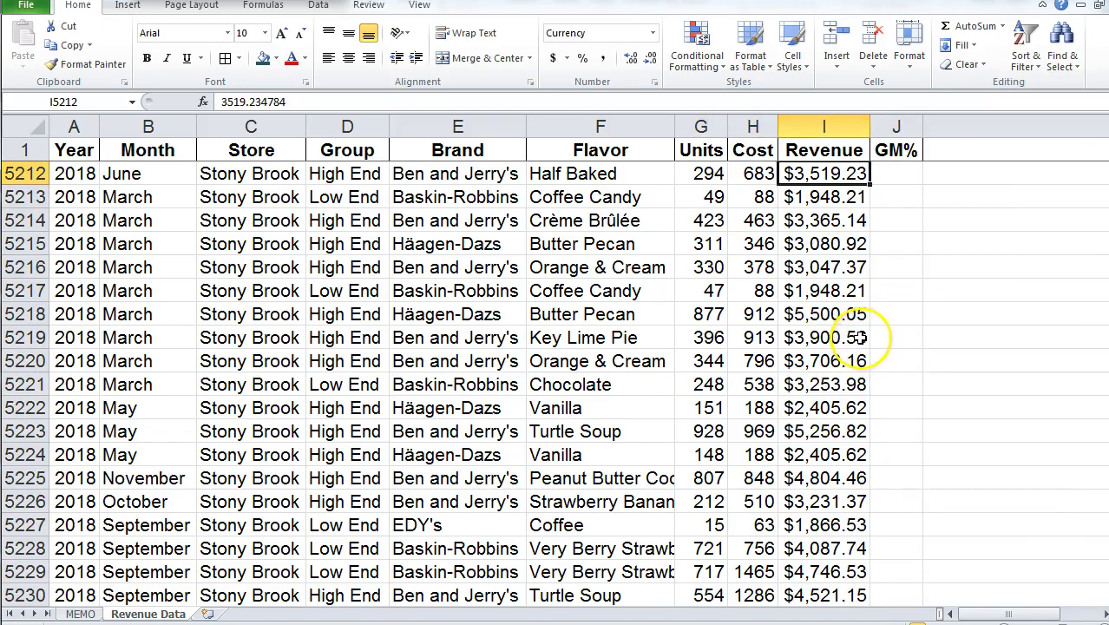
- Enter the gross margin formula =+(I5212-H5212)/I5212 in cell J5212 of the GM% column, with the subtraction in parentheses
key(Right)
text(+)
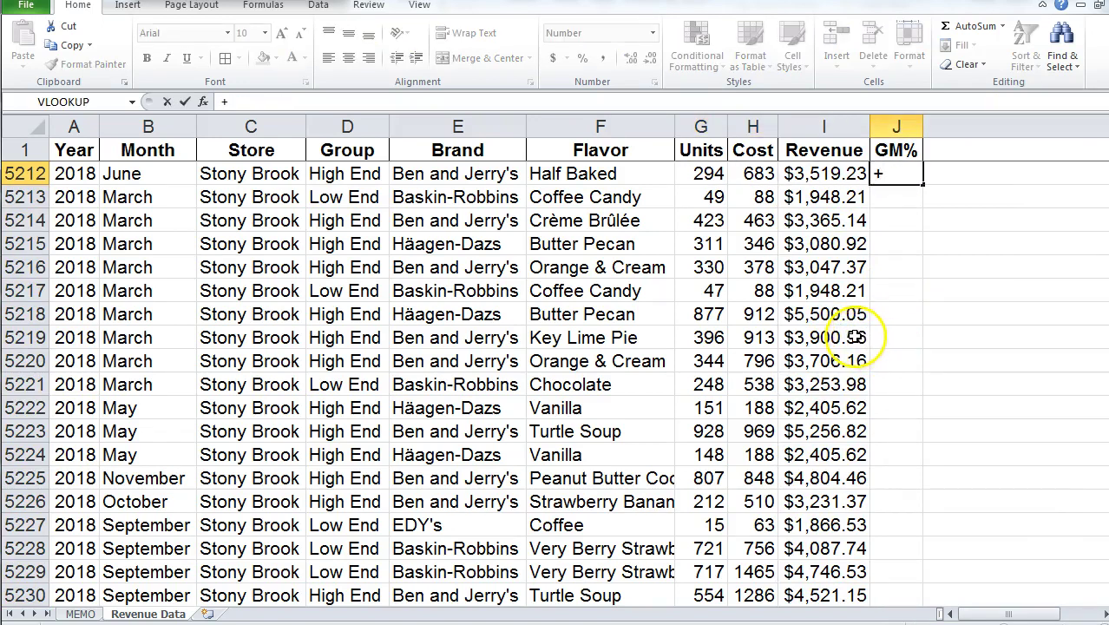
key(Left)
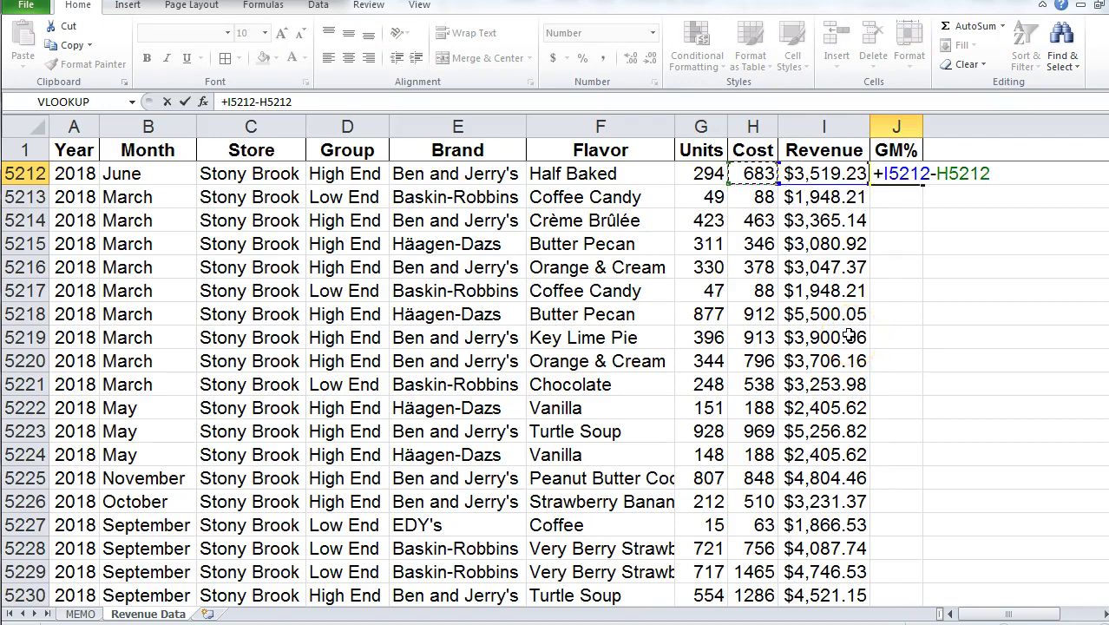
key(ctrl+Return)
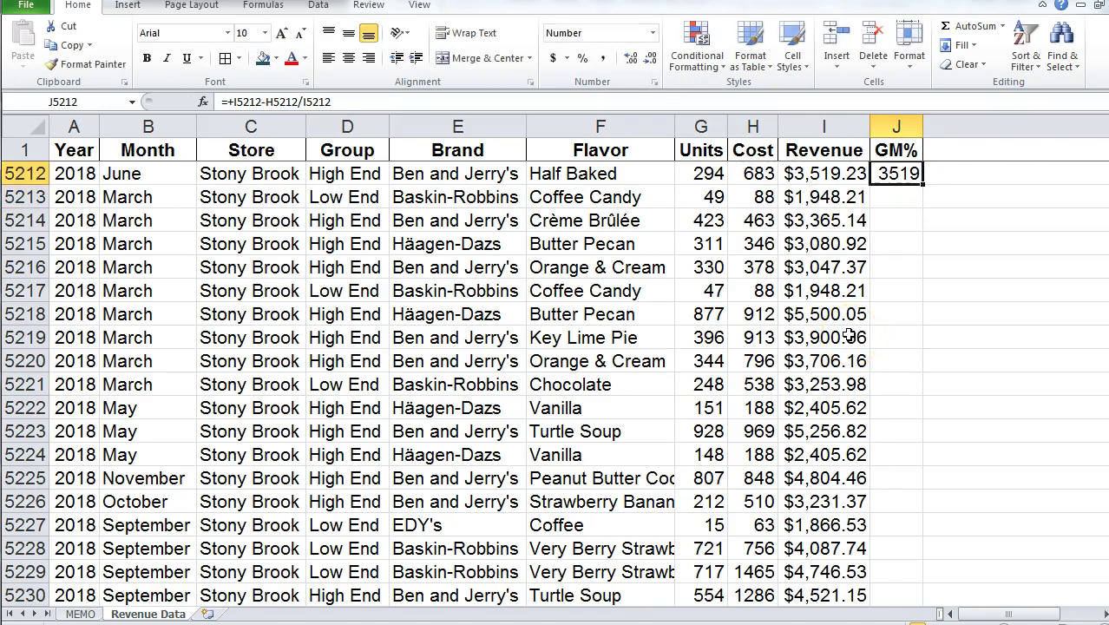
click(226, 102)
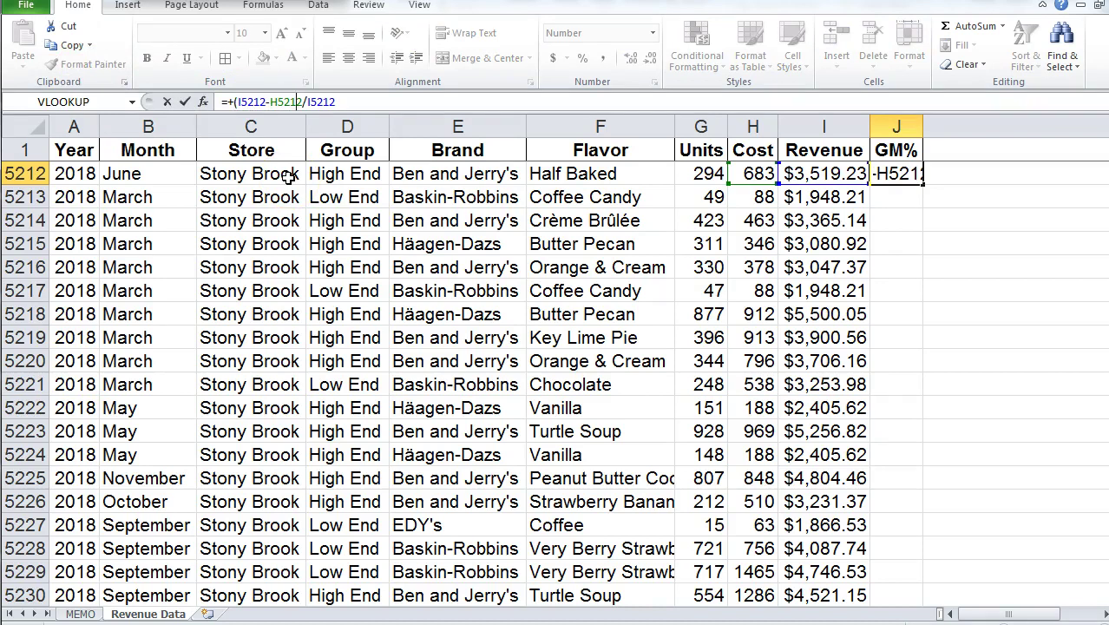
key(Return)
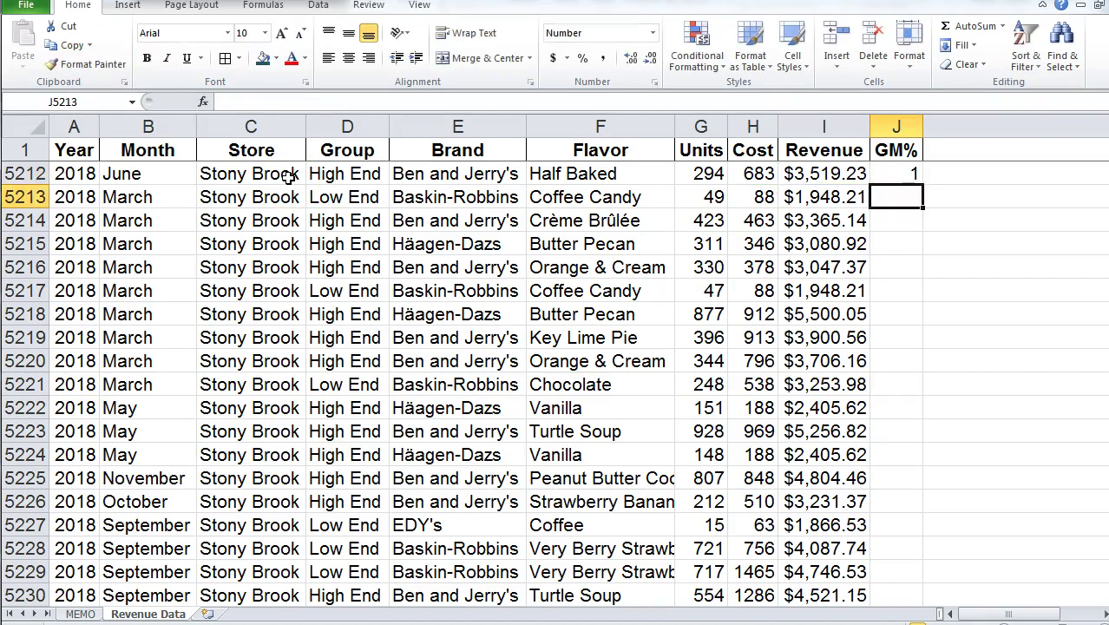
- Format J5212 as a percentage with one decimal place and fill its formula down to the last data row
click(904, 173)
click(634, 58)
click(583, 59)
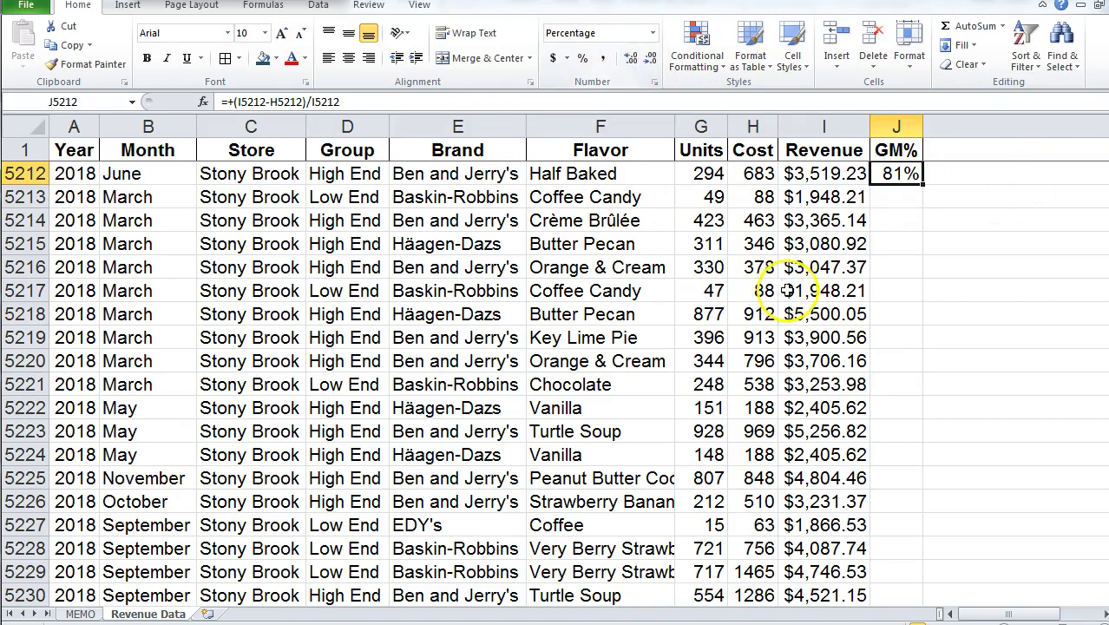
click(632, 58)
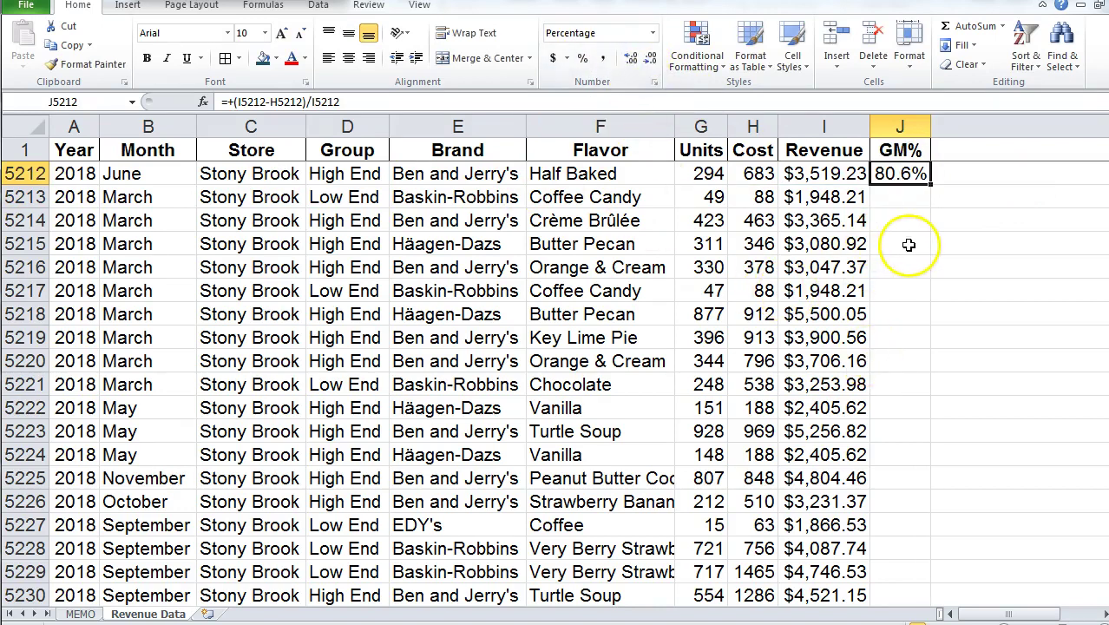
double_click(928, 183)
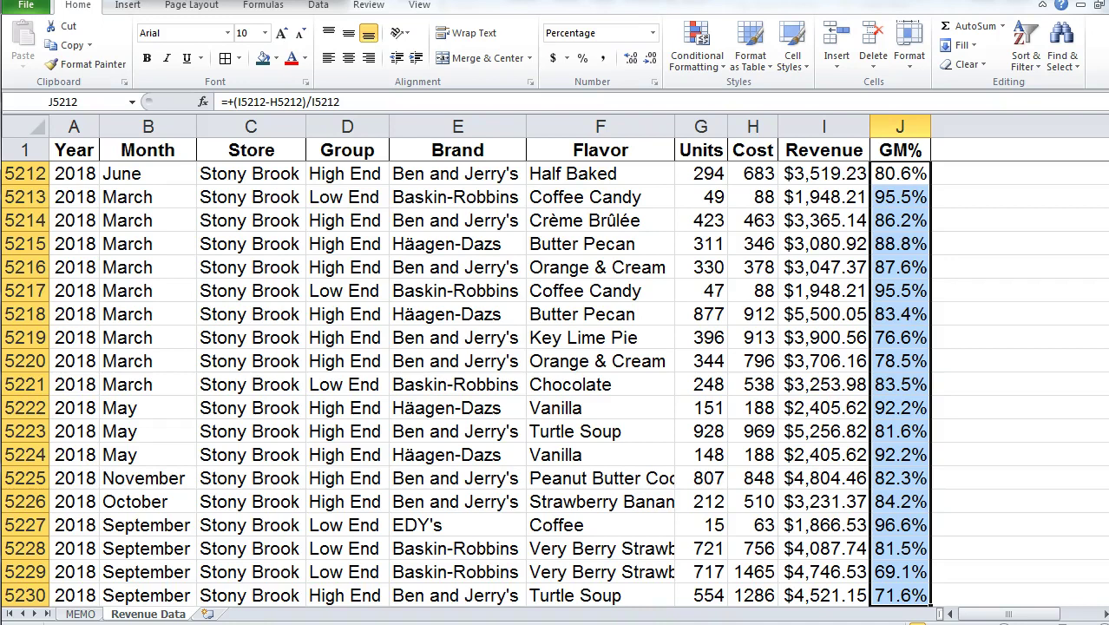
mouse_move(881, 616)
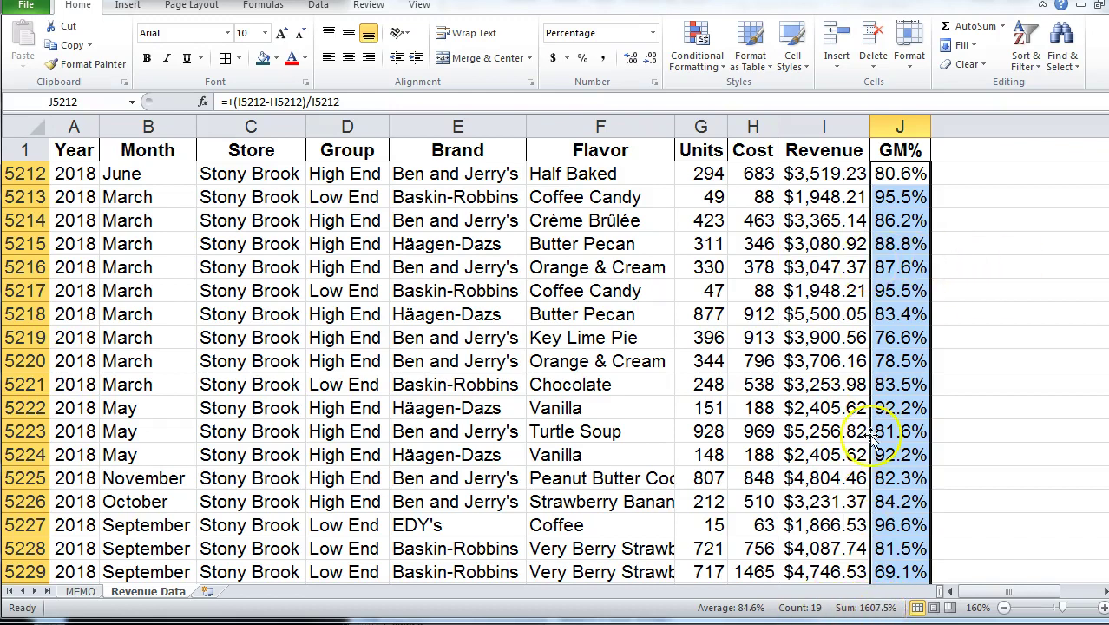
- Examine the GM% column below and above row 5212 to see which rows have the formula
click(899, 430)
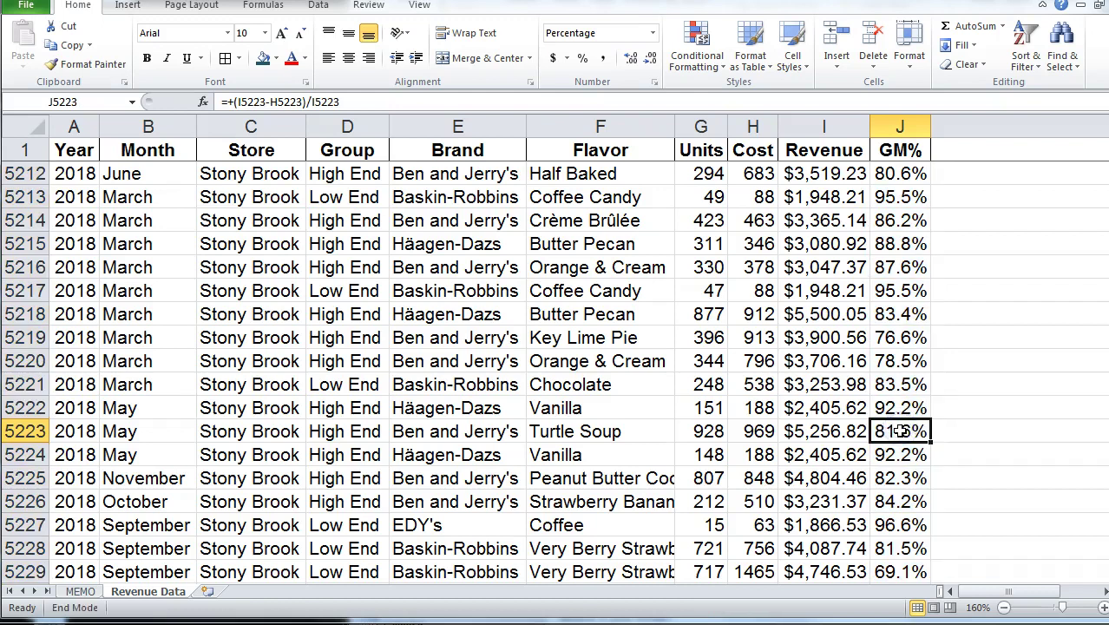
key(Down)
key(Down)
key(Down)
key(Down)
key(Down)
key(Down)
key(Down)
key(Down)
key(Down)
key(Up)
key(Up)
key(Up)
key(ctrl+Up)
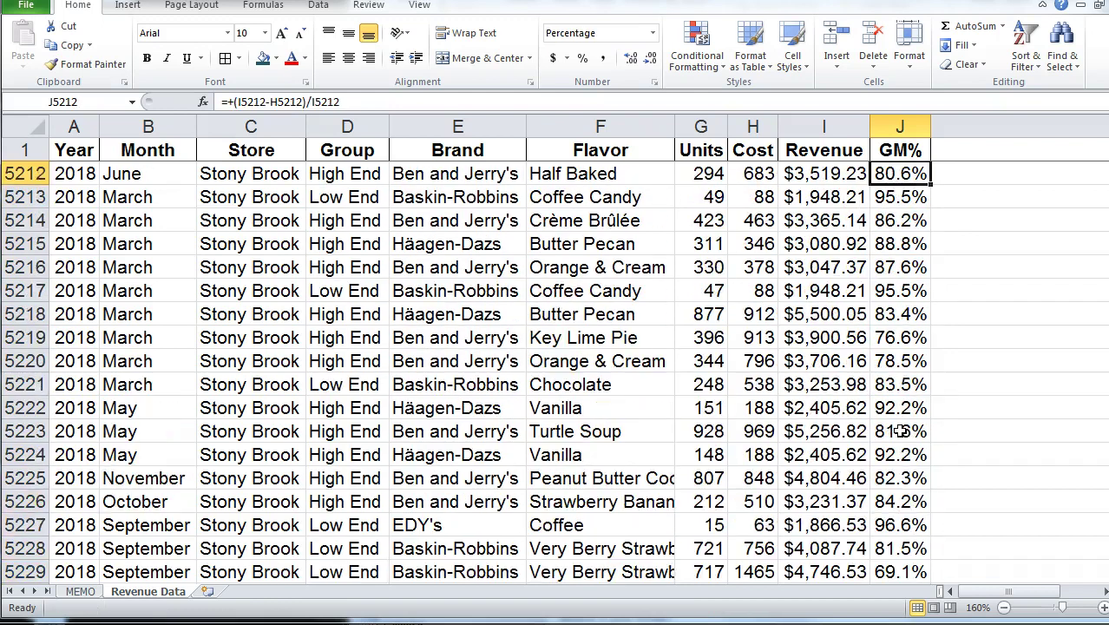
key(Up)
key(Up)
key(Up)
key(Up)
key(Up)
key(Up)
key(Up)
key(Up)
key(Up)
key(Up)
key(Up)
key(ctrl+Down)
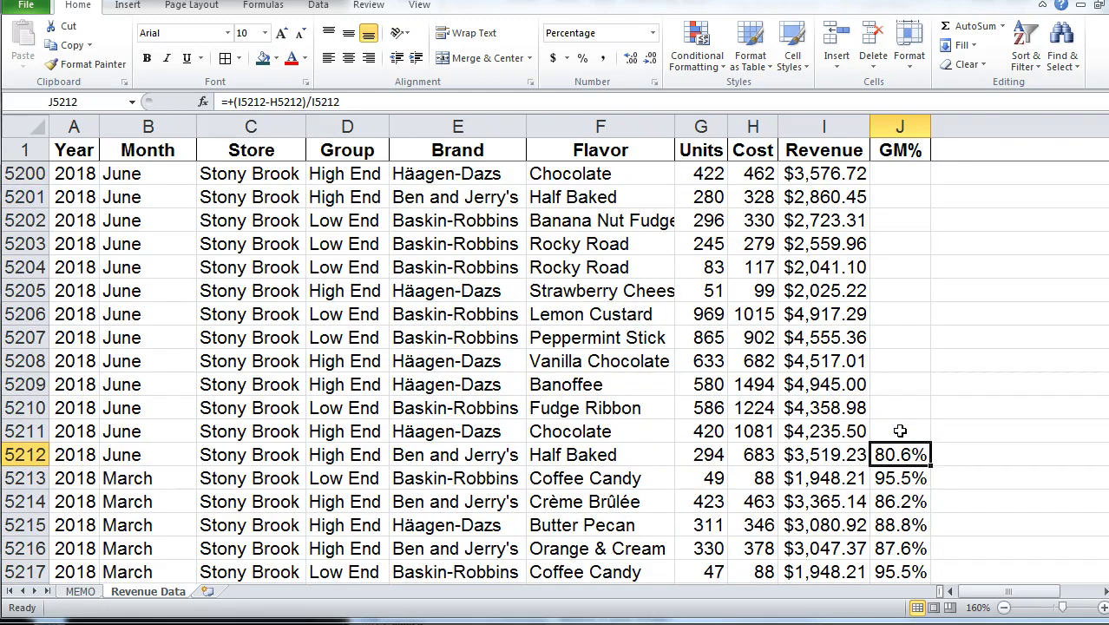
- Copy the GM% formula from J5212 to J2 and fill it down through the empty GM% cells
key(ctrl+c)
key(Up)
key(ctrl+Up)
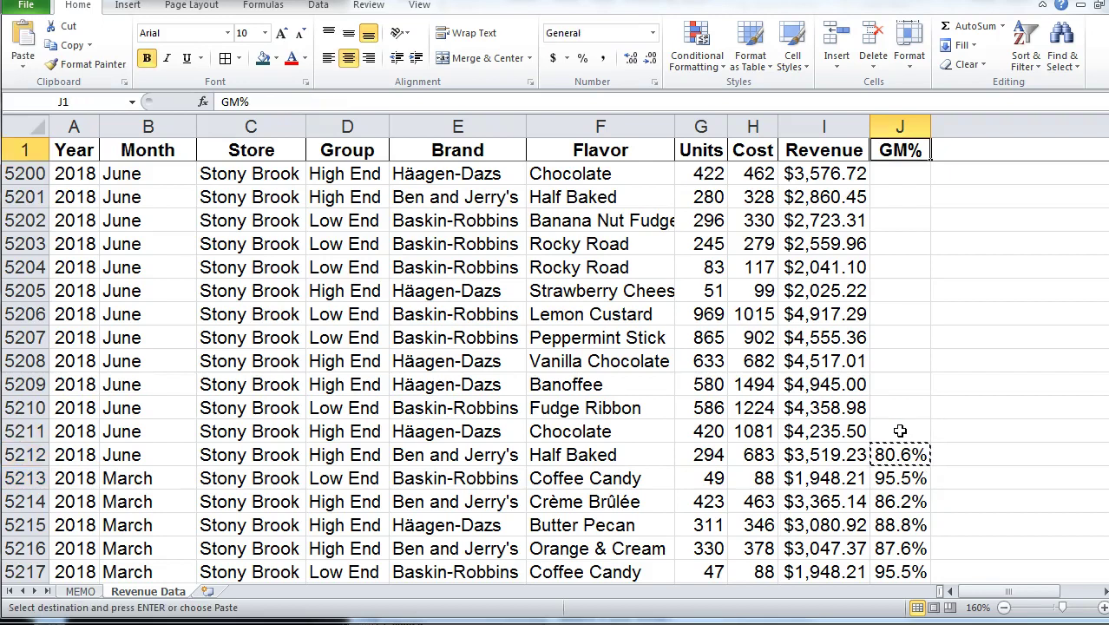
key(Down)
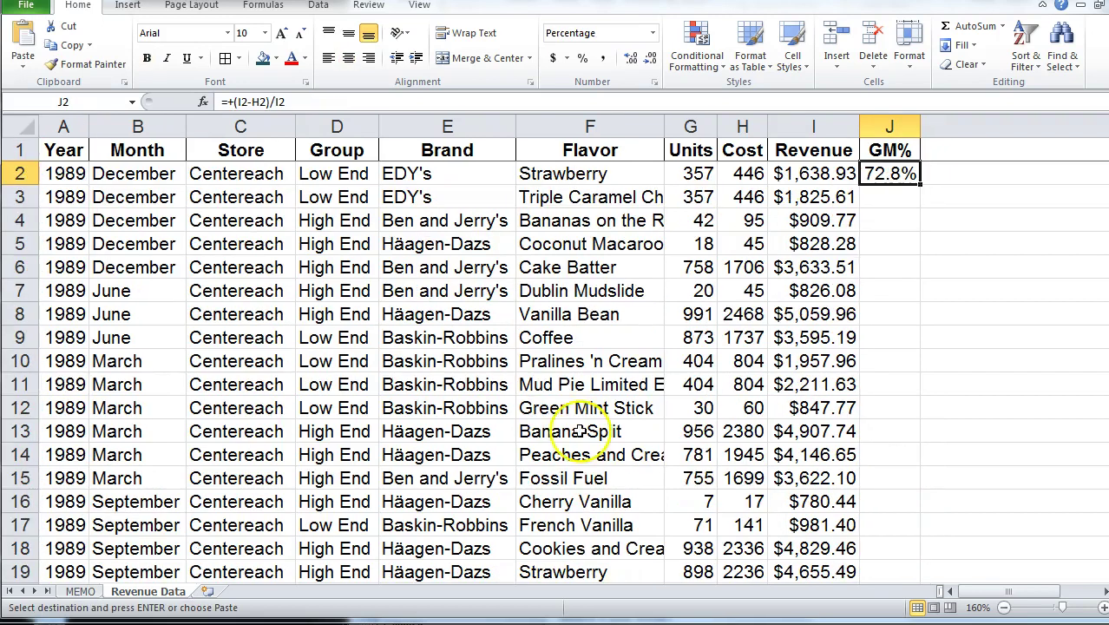
double_click(921, 184)
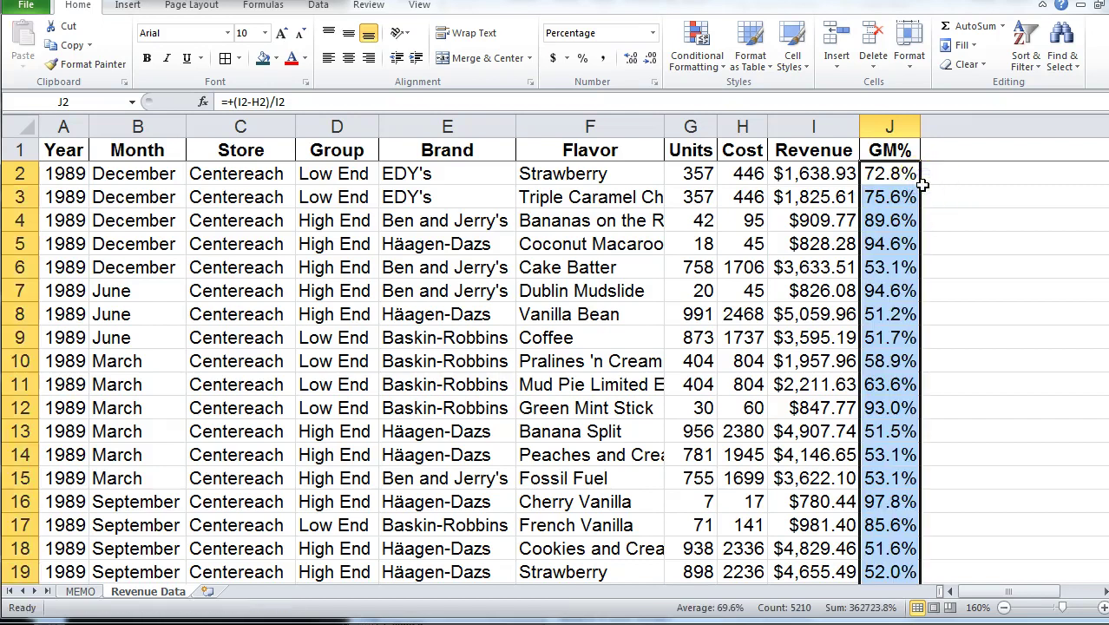
click(903, 219)
key(Left)
key(Right)
key(Left)
key(Left)
key(Left)
key(Left)
key(Left)
key(Left)
key(Left)
key(Left)
key(Left)
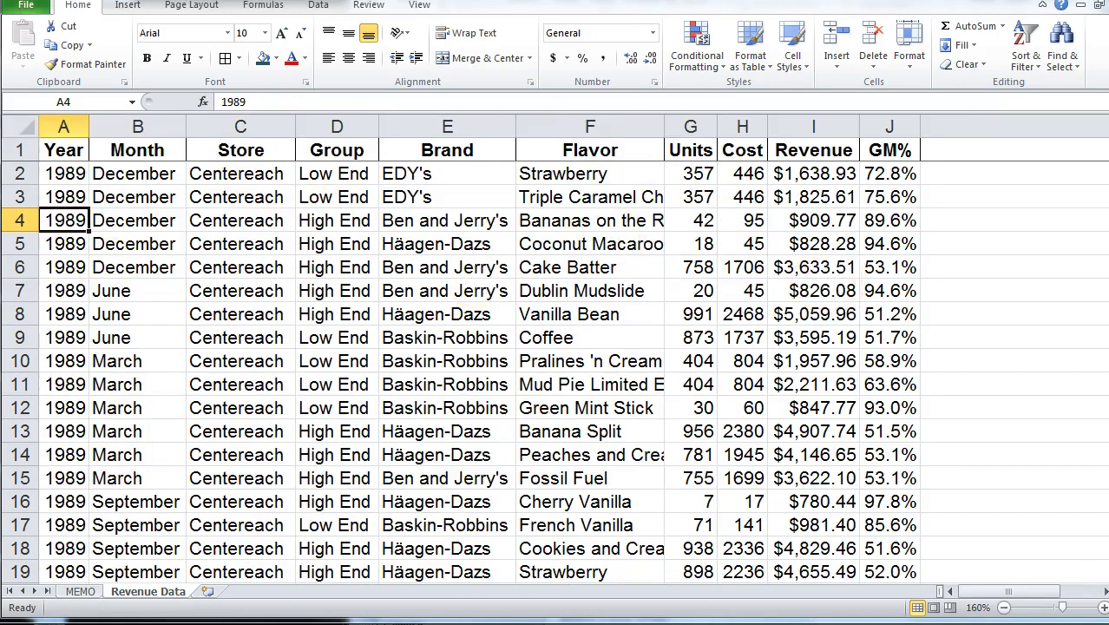
scroll(261, 204, down, 4)
scroll(346, 198, up, 4)
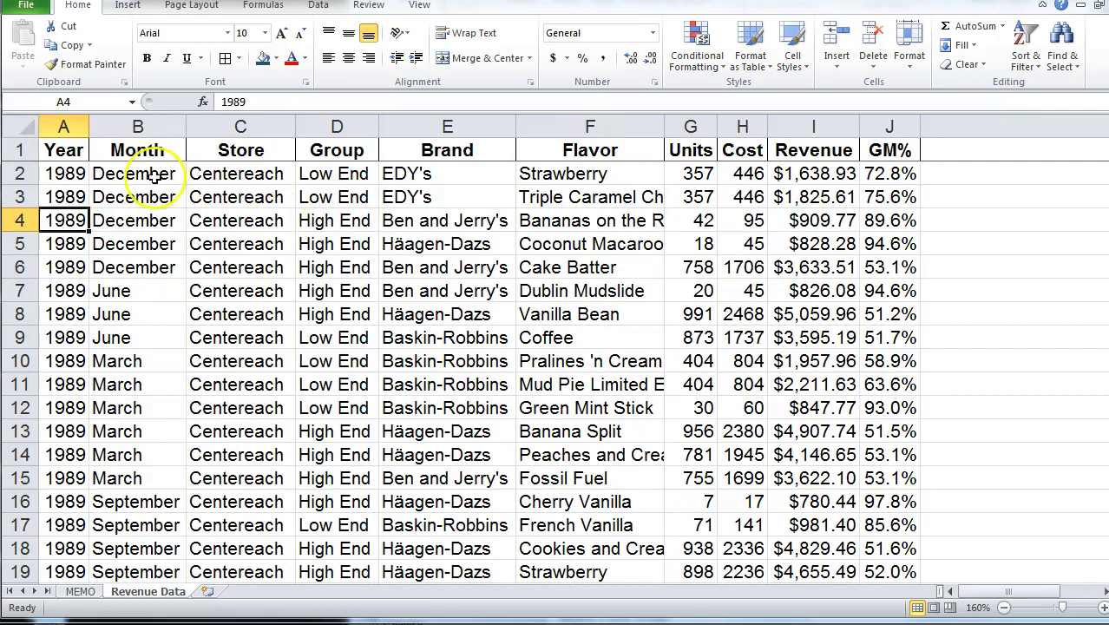
- Set the whole data range with its headers, A1:J5230, as the print area
click(76, 149)
key(shift+Right)
key(shift+Right)
key(shift+Right)
key(shift+Right)
key(shift+Right)
key(shift+Right)
key(shift+Right)
key(shift+Right)
key(shift+Right)
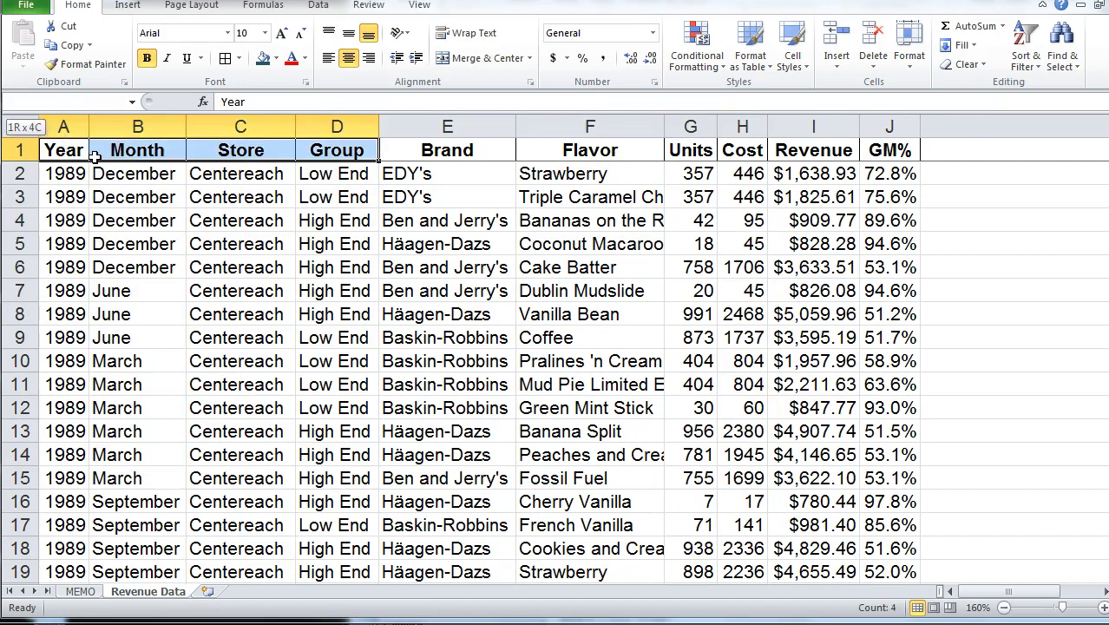
key(ctrl+shift+Down)
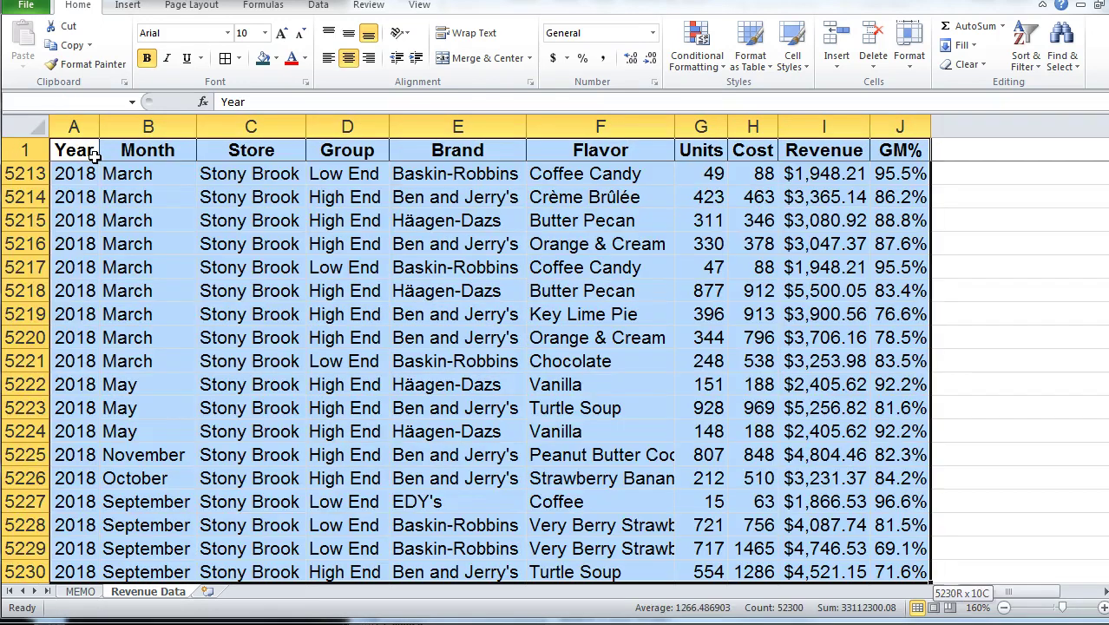
click(219, 7)
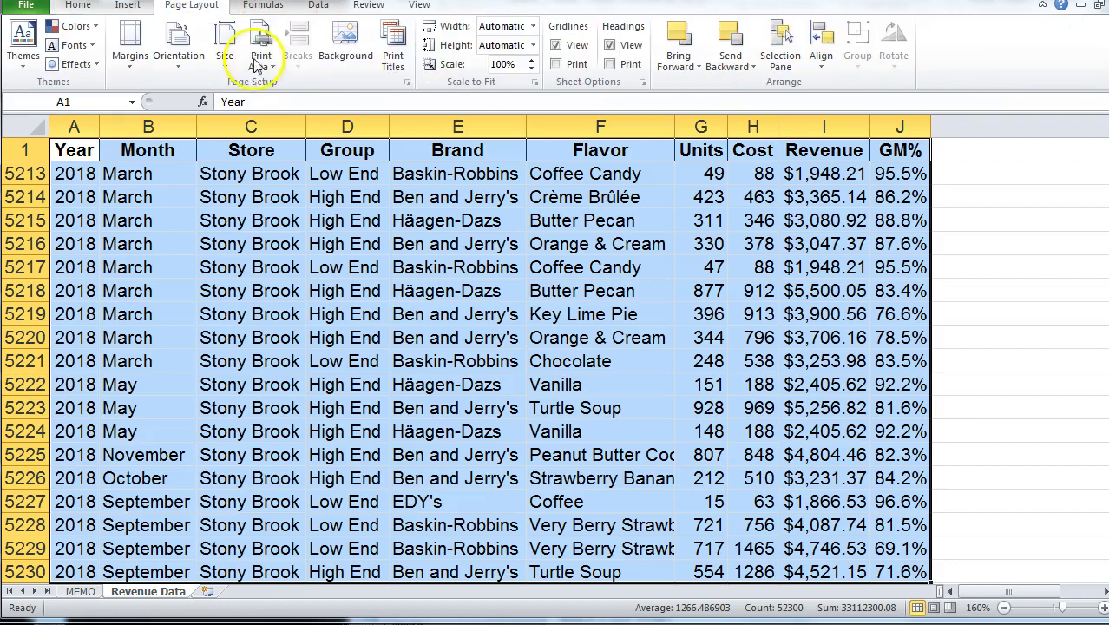
click(261, 45)
click(287, 84)
- Set the left and right page margins of the Revenue Data sheet to 0.5
click(407, 82)
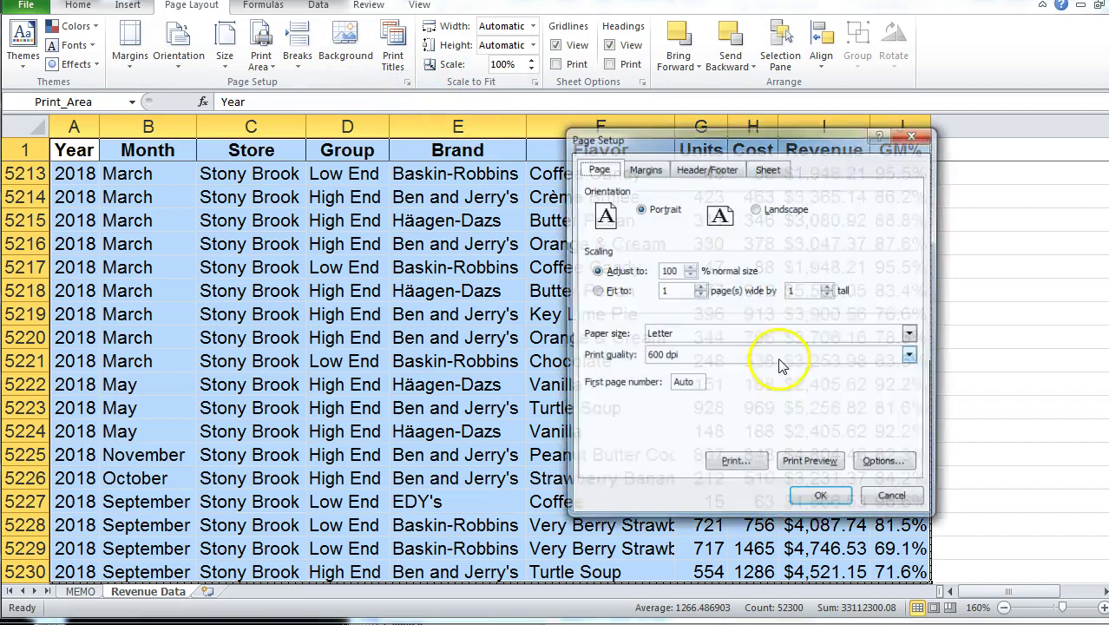
click(656, 173)
click(676, 293)
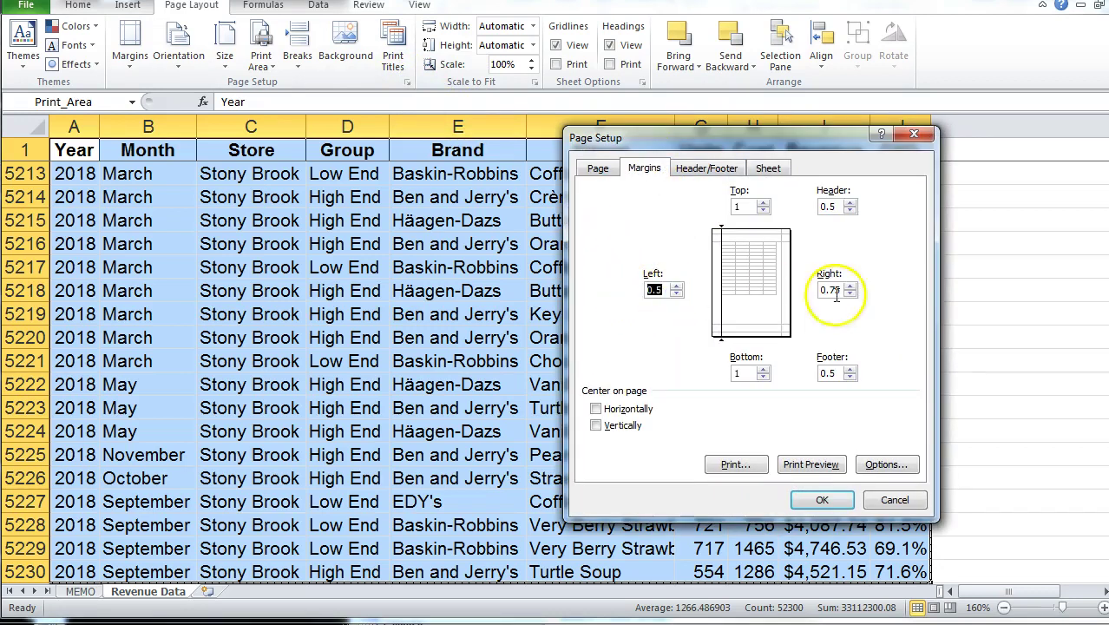
click(850, 294)
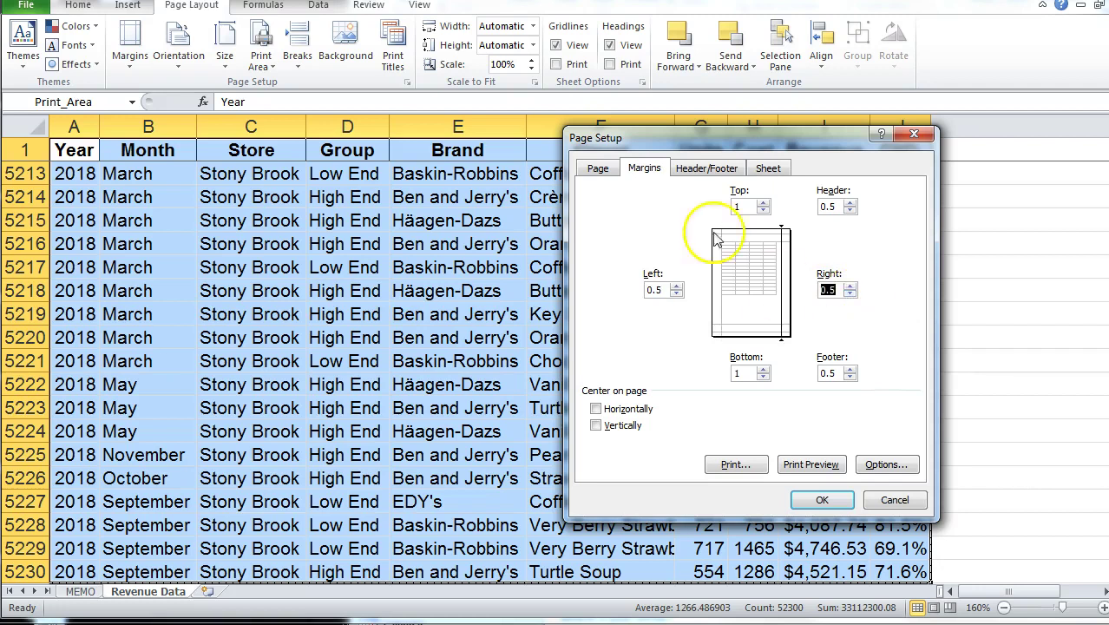
- Set the page header to the file name Pivot Ice Cream V6.xlsx and the footer to "Page 1 of ?"
click(707, 168)
click(771, 325)
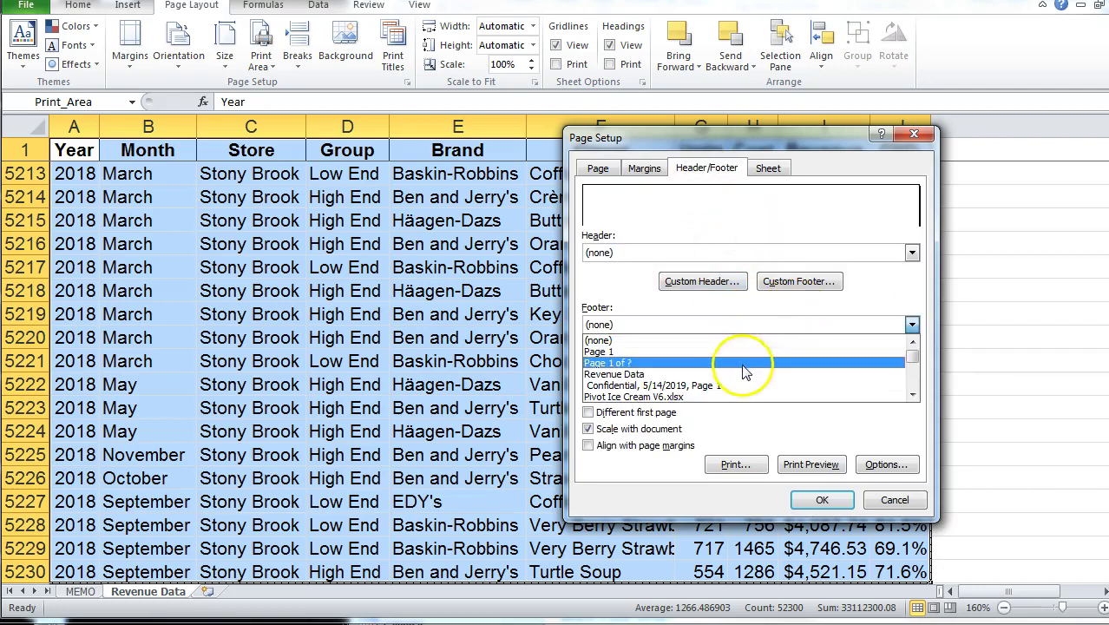
click(744, 398)
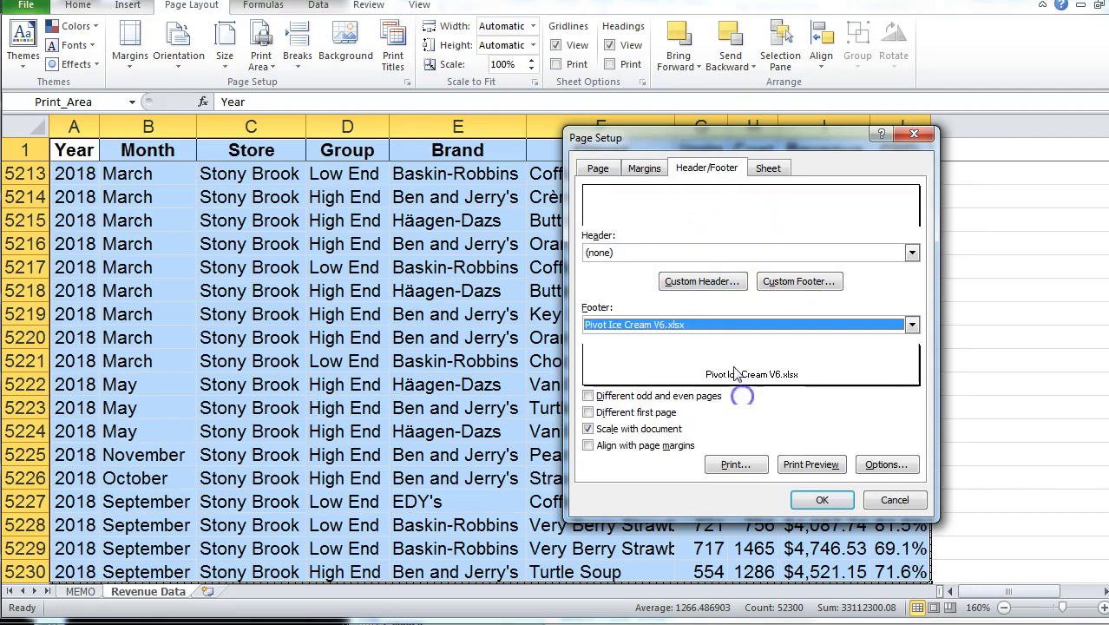
click(695, 256)
click(701, 283)
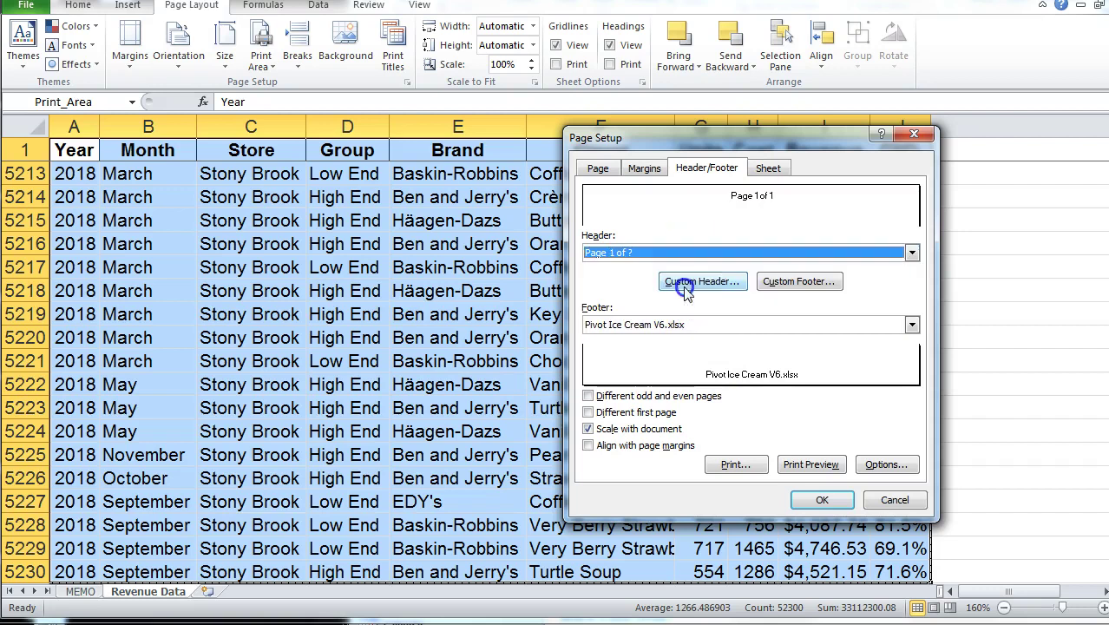
click(686, 253)
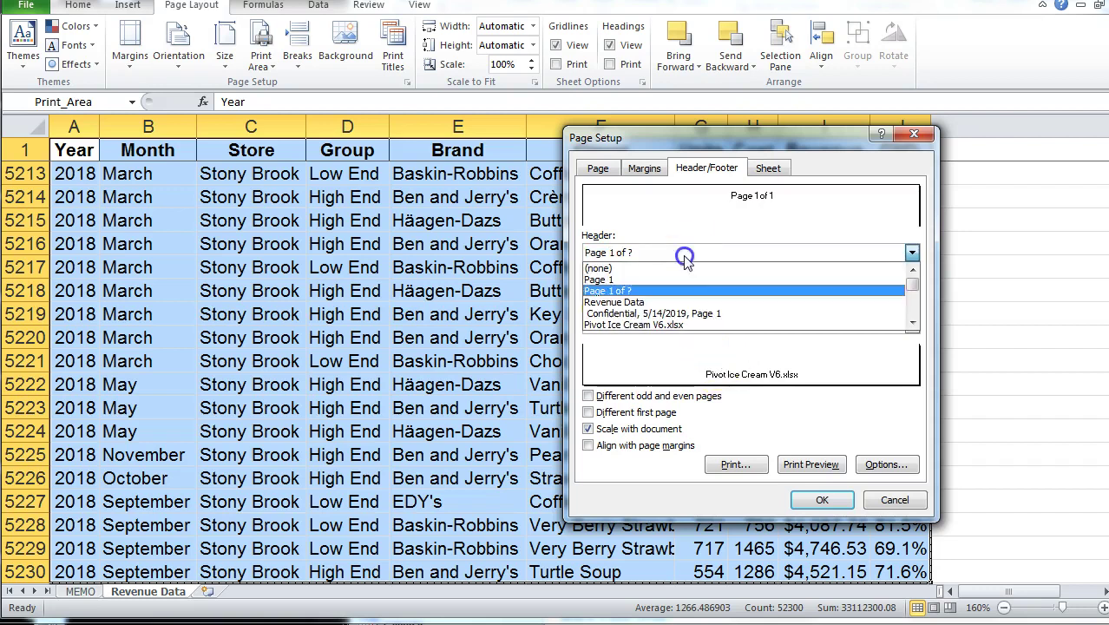
click(686, 328)
click(686, 325)
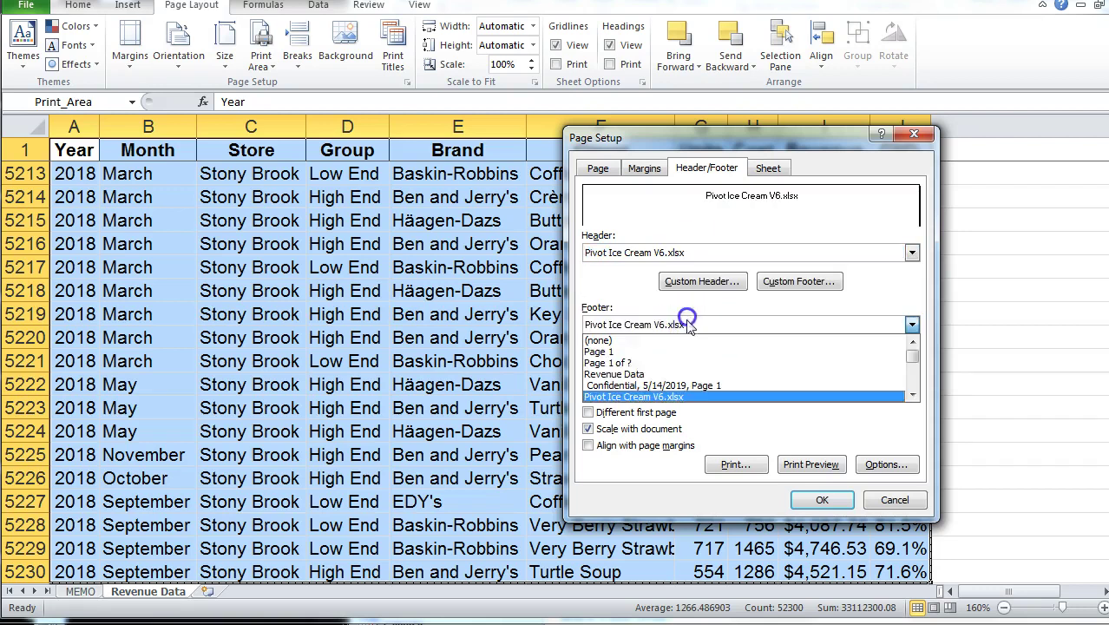
click(672, 363)
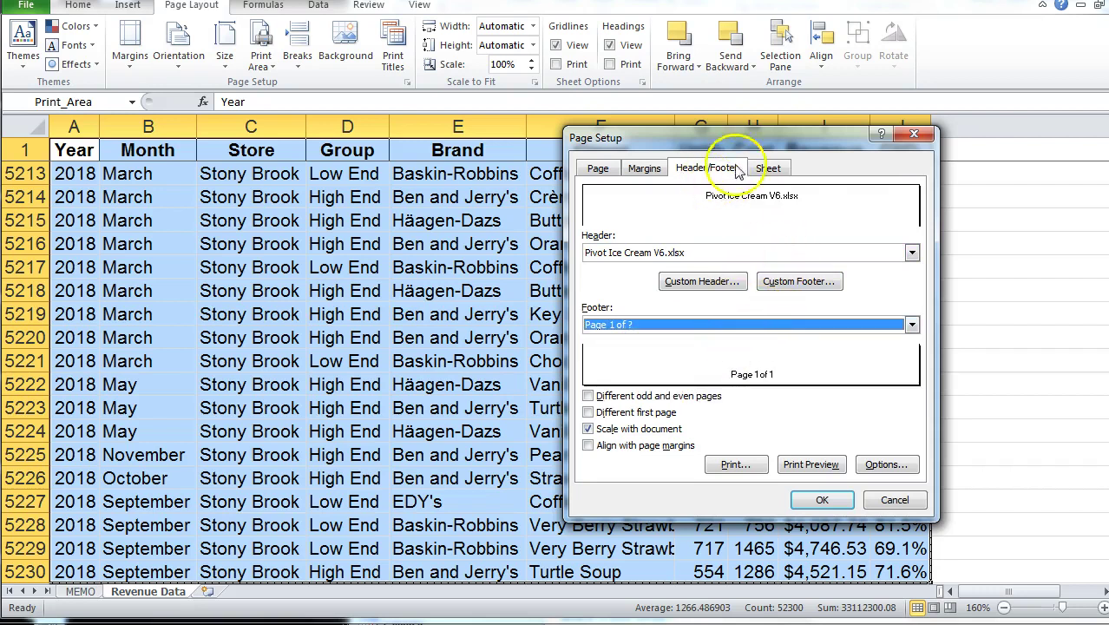
- Set row 1 to repeat as the title row at the top of every printed page
click(768, 168)
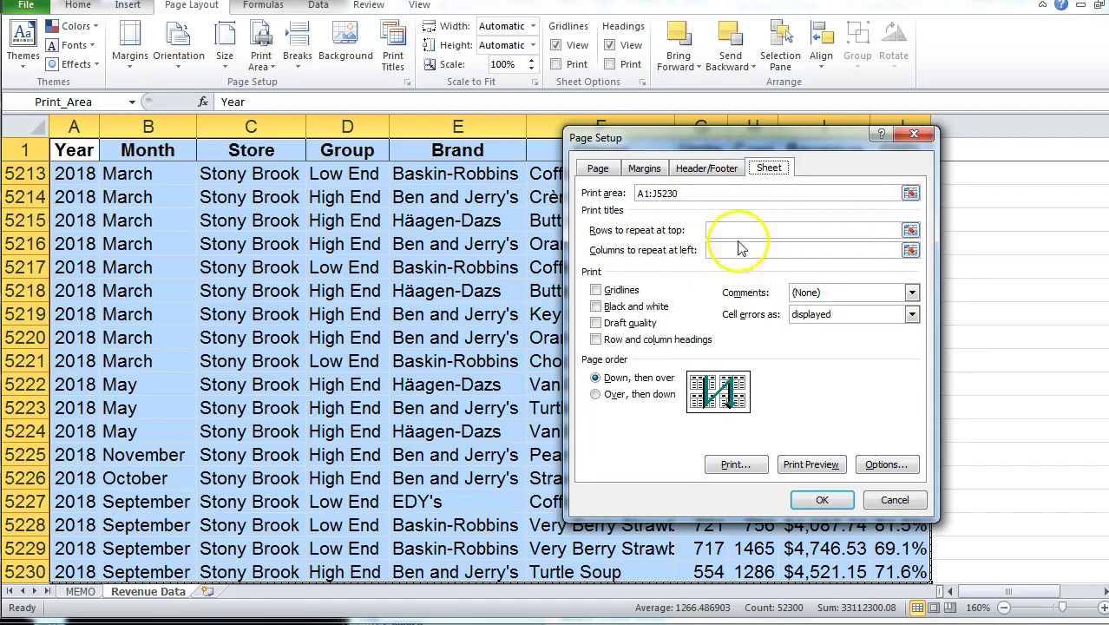
click(911, 230)
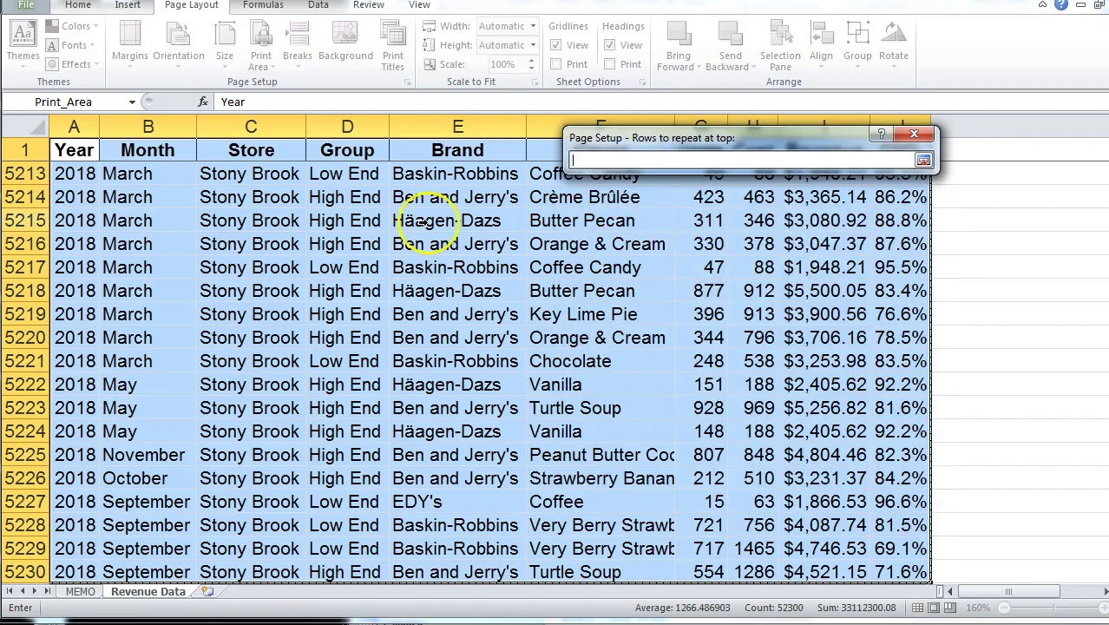
click(111, 154)
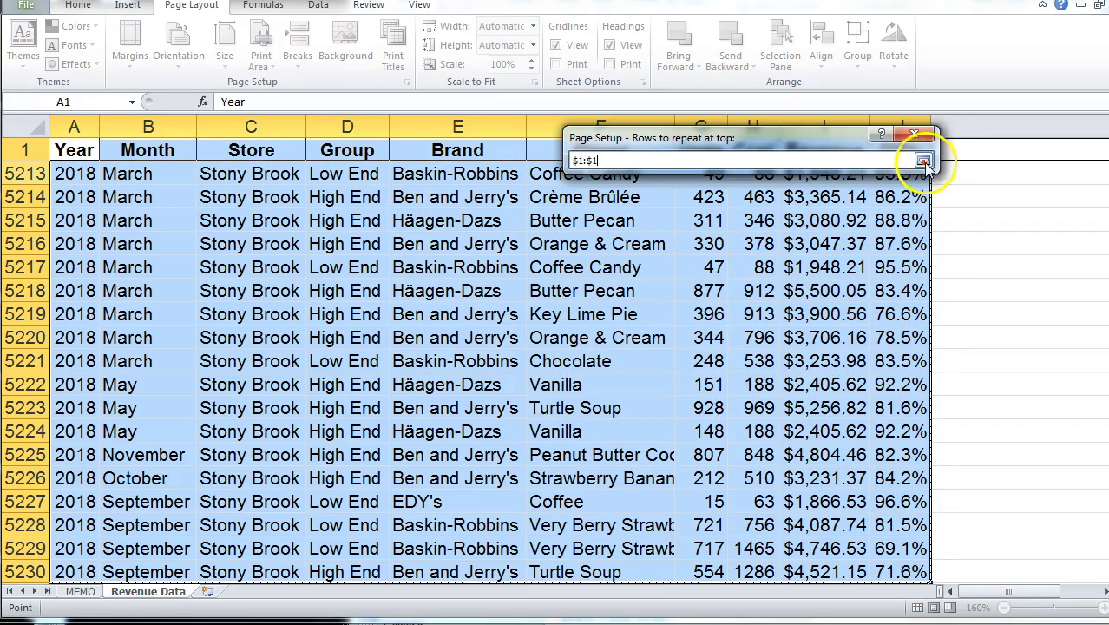
click(922, 160)
- Page through the print preview to check the header, footer and repeated column titles, and return to the sheet with the data deselected
click(816, 527)
scroll(769, 395, down, 15)
scroll(807, 387, down, 1)
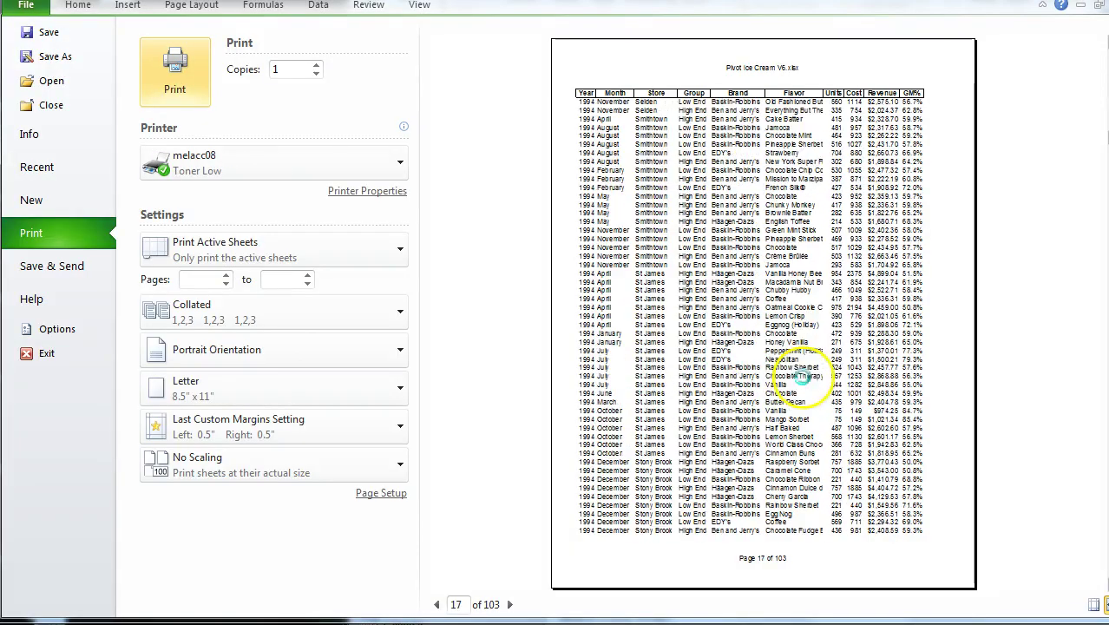
key(Escape)
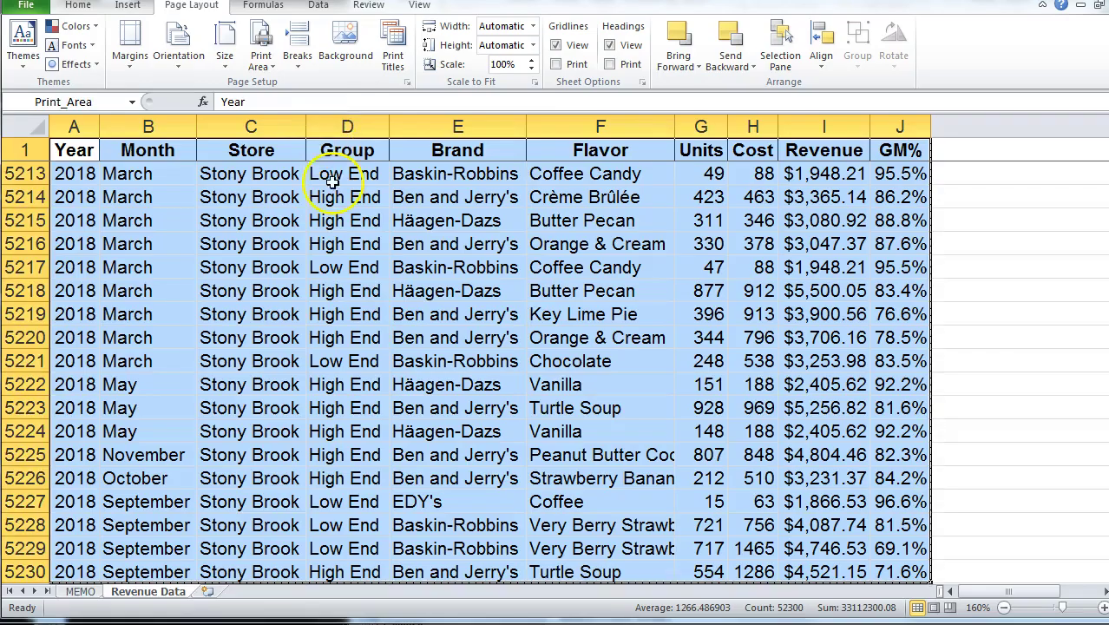
click(420, 311)
click(193, 319)
key(Left)
key(Up)
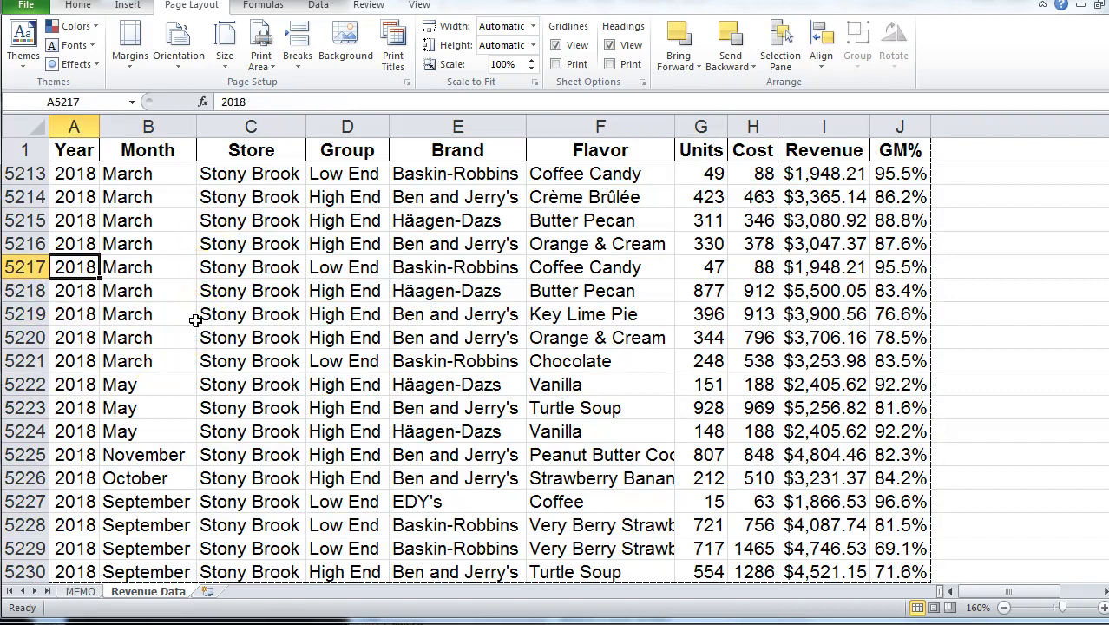
- Move between the header row and the last row of the Revenue Data sheet to examine where the data starts and ends
key(Up)
key(Up)
key(Up)
key(Up)
key(Up)
key(Up)
key(Up)
key(Up)
key(Up)
key(Up)
key(Up)
key(Up)
key(Up)
key(Up)
key(ctrl+Up)
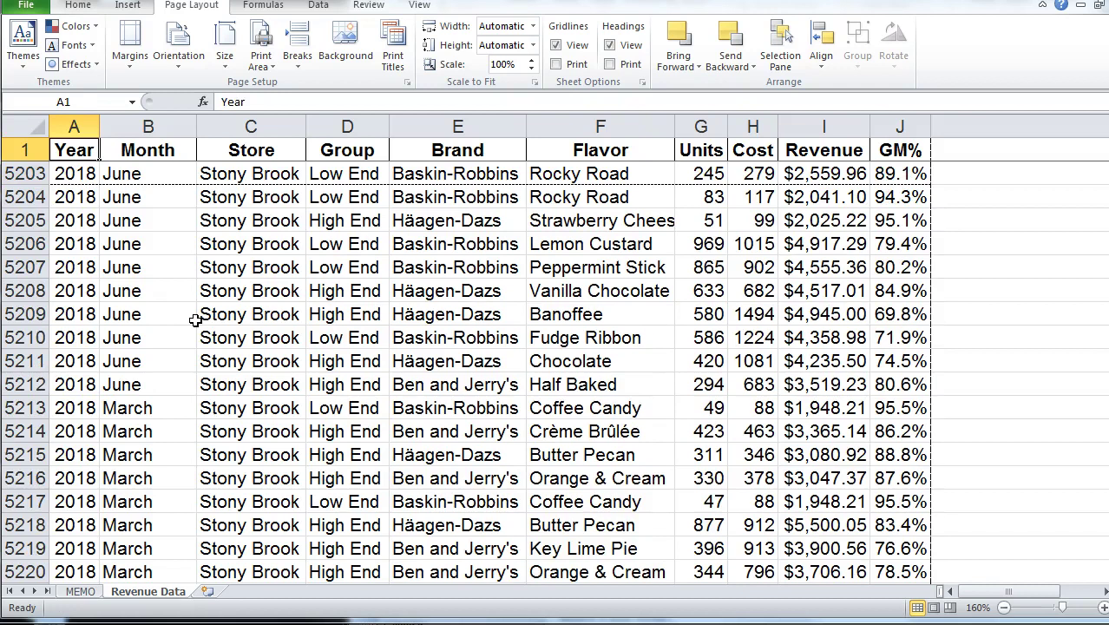
key(Down)
key(Up)
key(ctrl+Down)
key(Down)
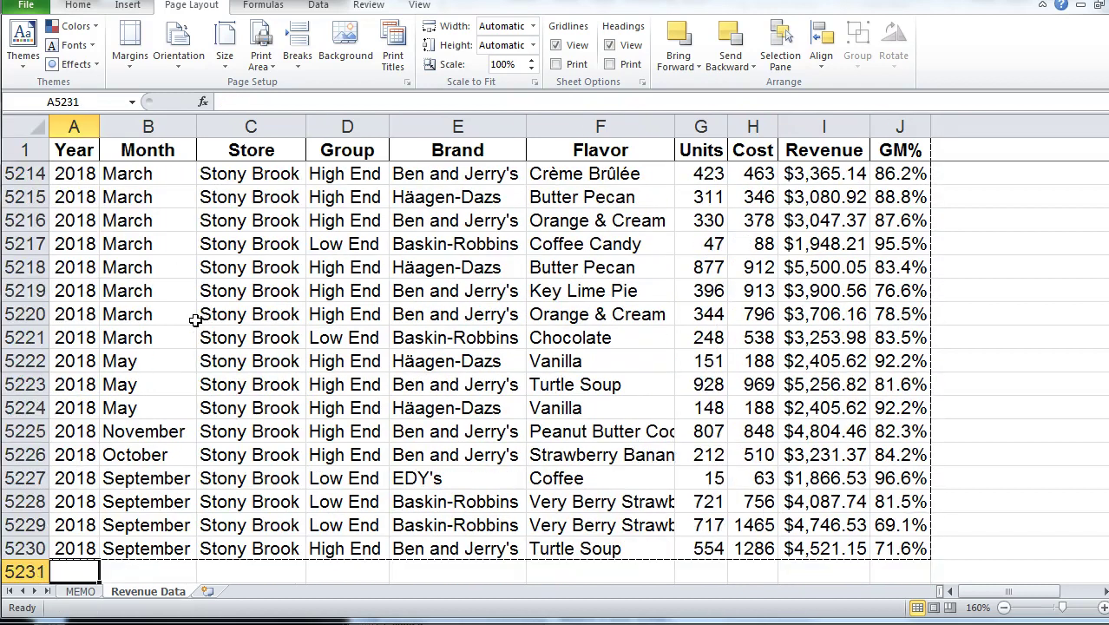
key(Up)
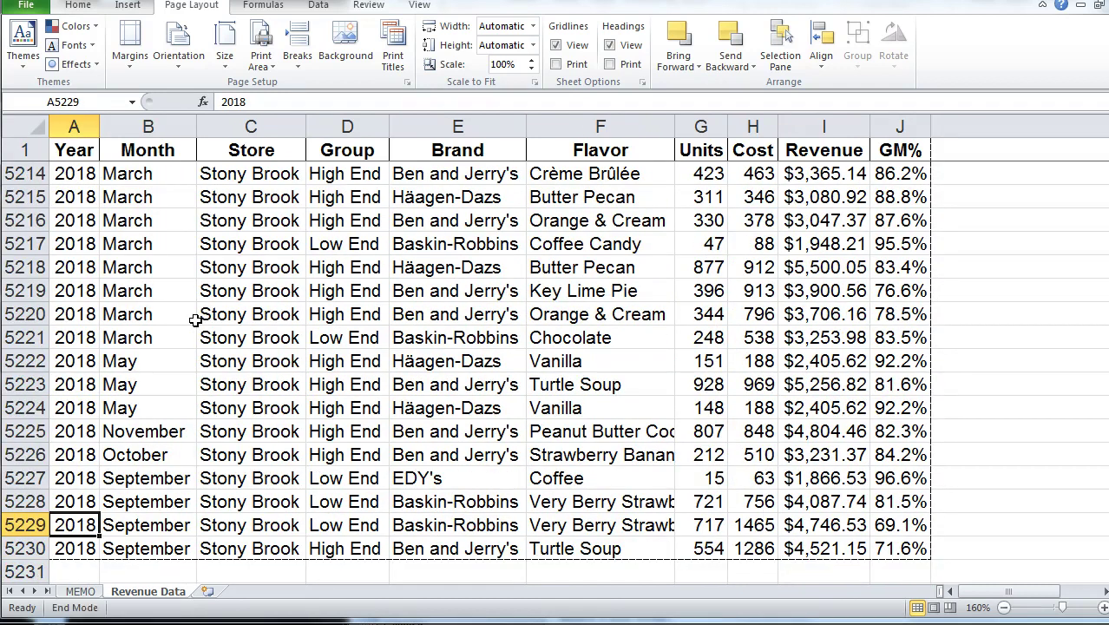
key(Up)
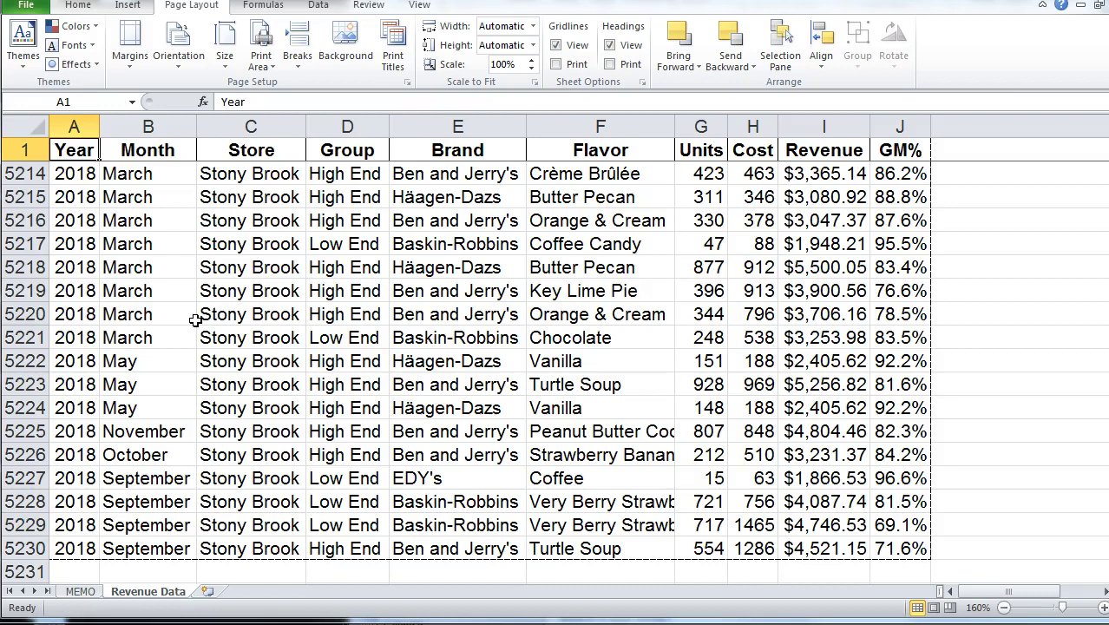
- Select the full data range A1:J5230 with its headers and create a PivotTable from it on a new worksheet
key(ctrl+shift+Down)
key(shift+Right)
key(shift+Right)
key(shift+Right)
key(shift+Right)
key(shift+Right)
key(shift+Right)
key(shift+Right)
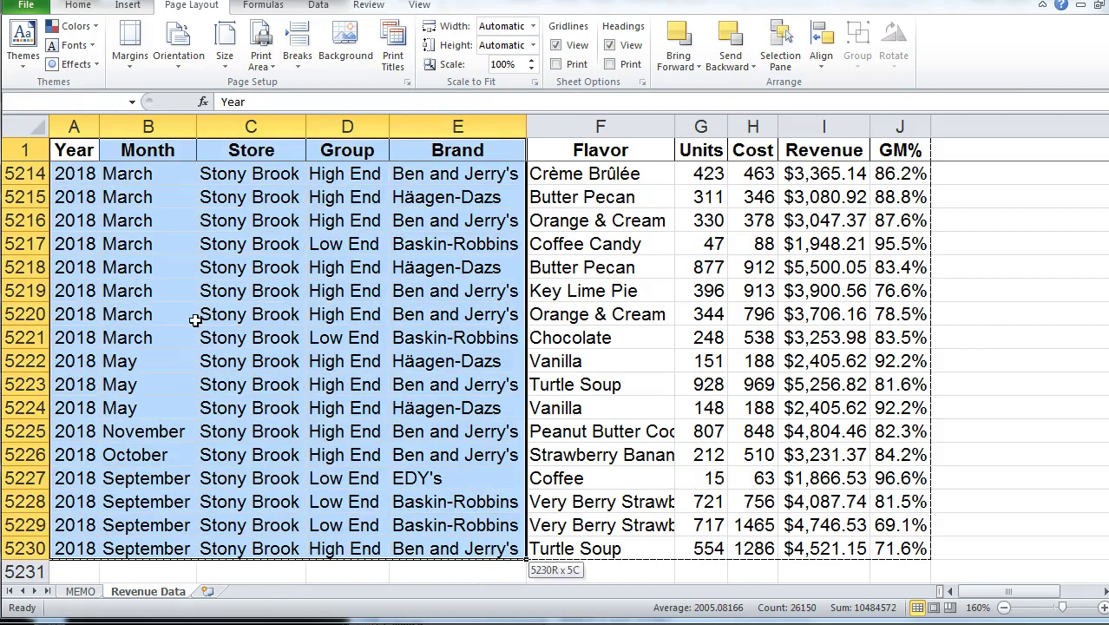
key(shift+Right)
key(shift+Right)
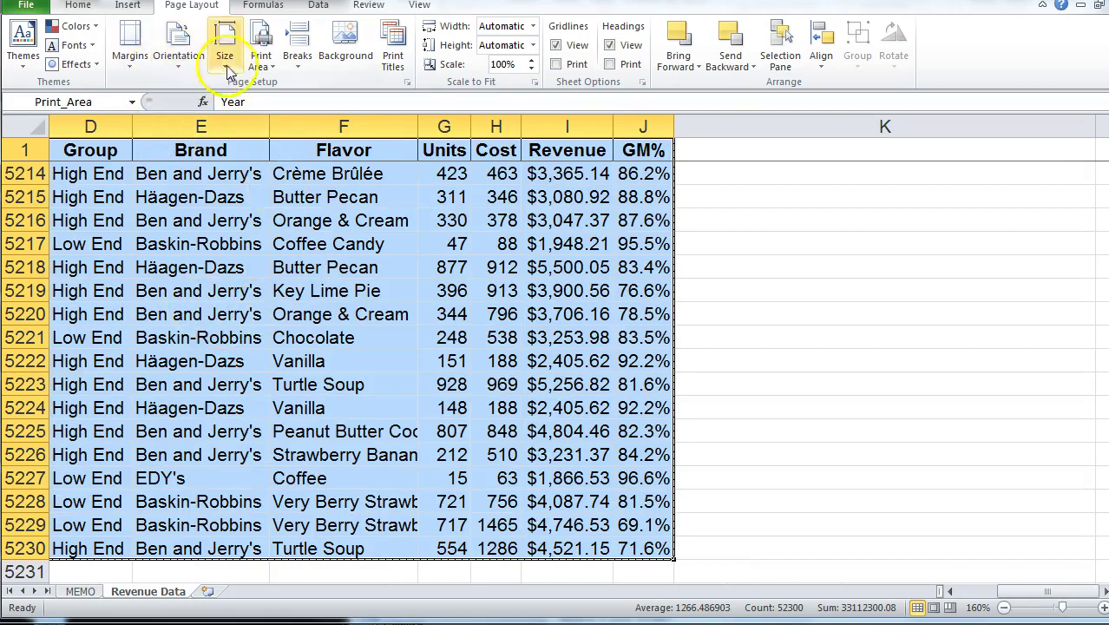
click(128, 5)
click(35, 39)
click(740, 426)
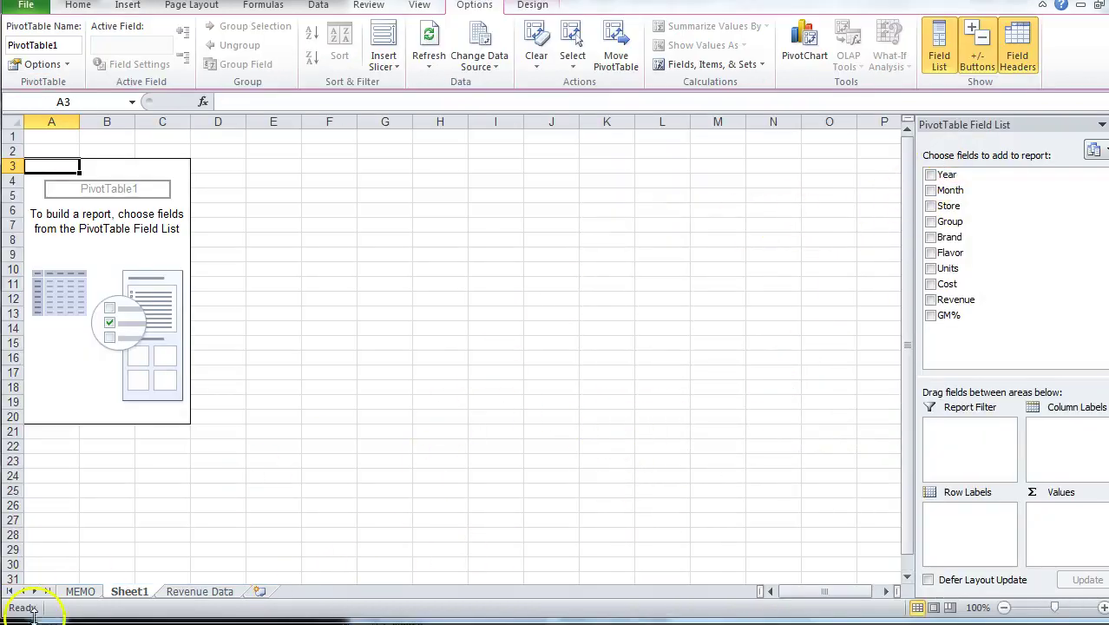
- Build the PivotTable for the memo's first question with Brand as row labels and Revenue and Cost summed, leaving out GM%
click(80, 591)
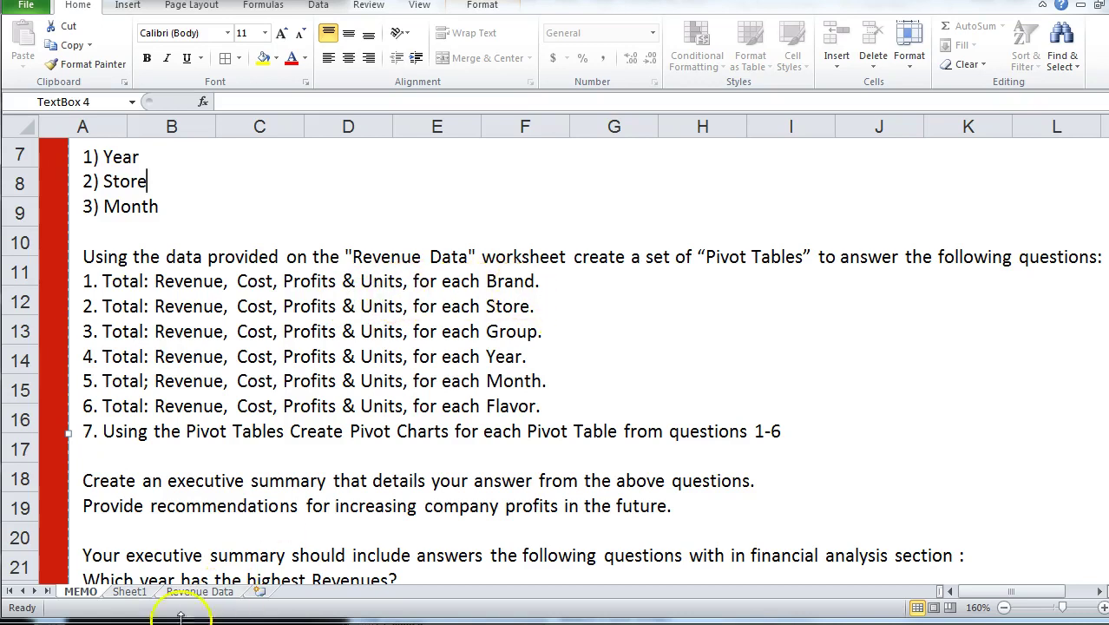
click(208, 595)
click(126, 592)
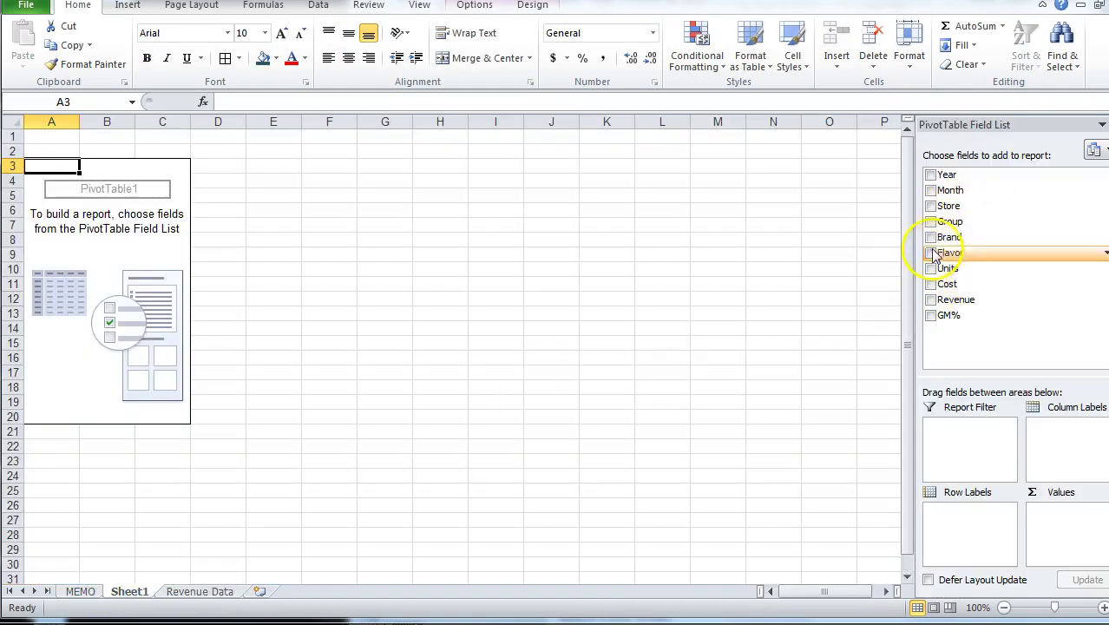
click(930, 237)
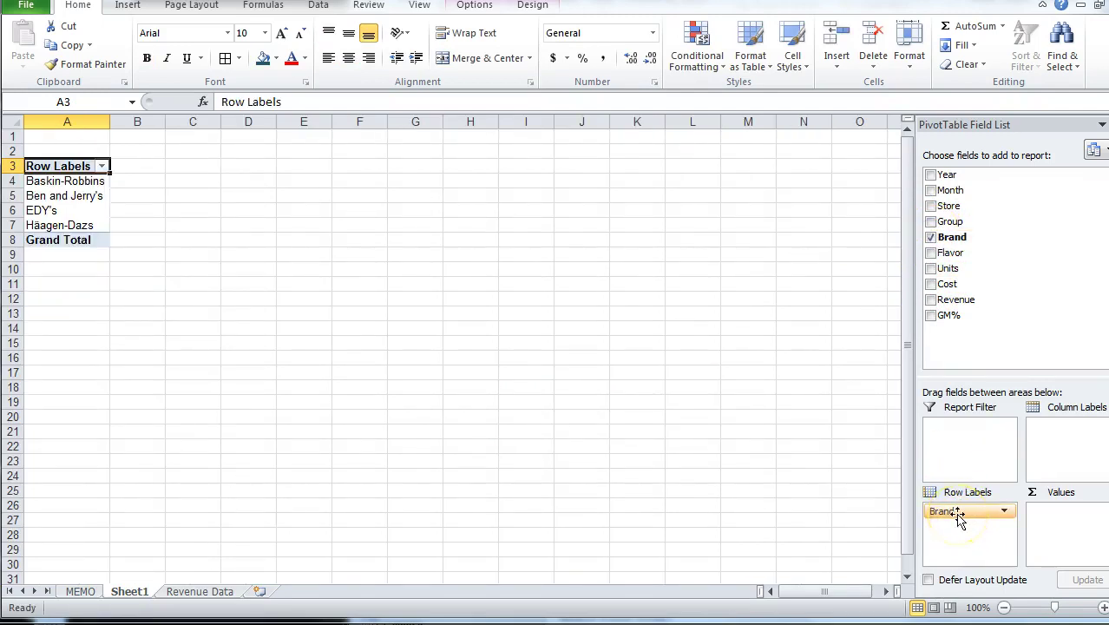
click(932, 300)
click(931, 284)
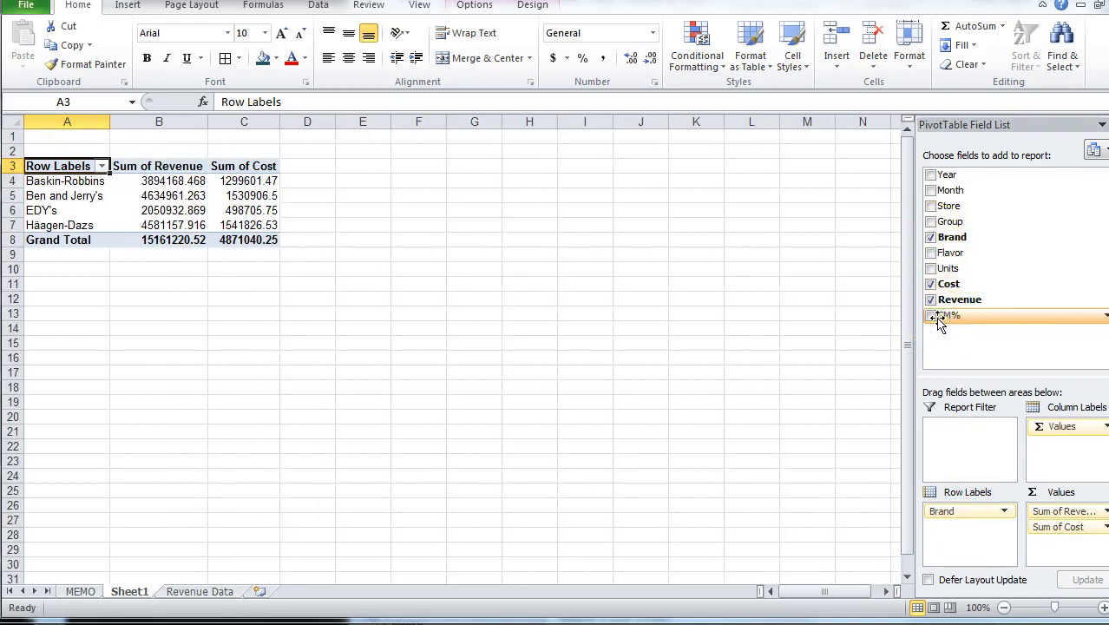
click(931, 316)
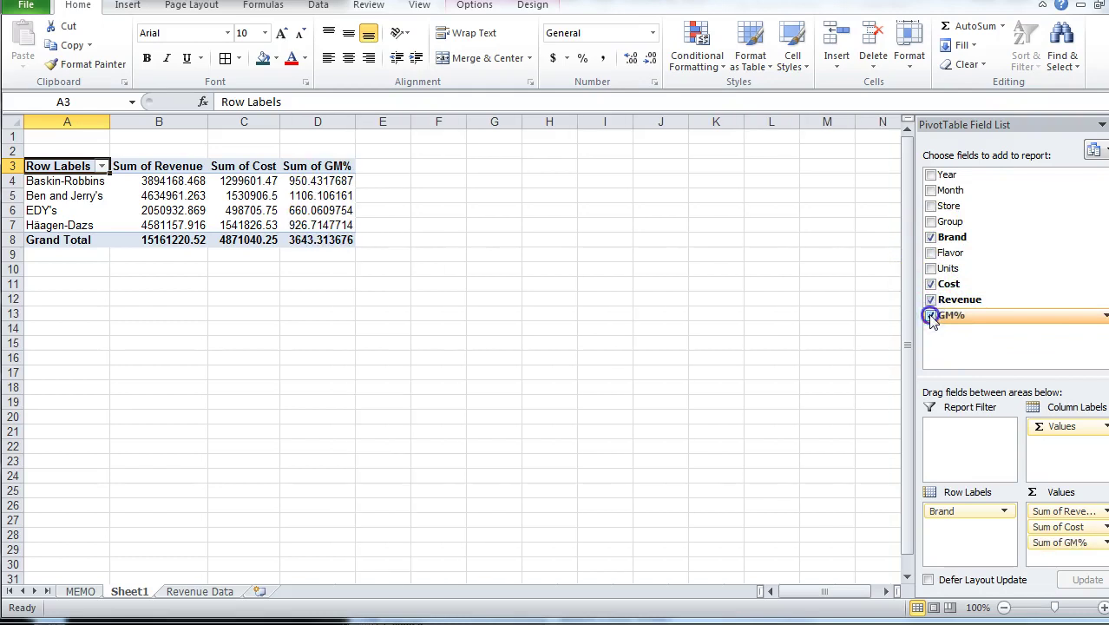
click(931, 316)
- Check the memo's required totals against the Revenue Data columns and delete the PivotTable worksheet Sheet1
click(78, 591)
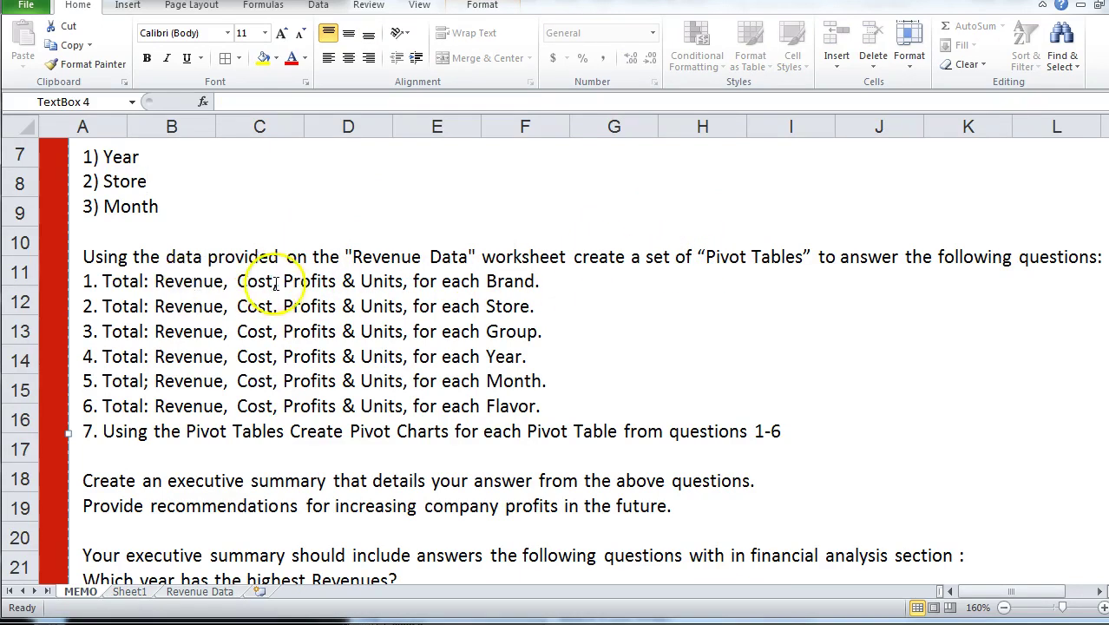
click(130, 593)
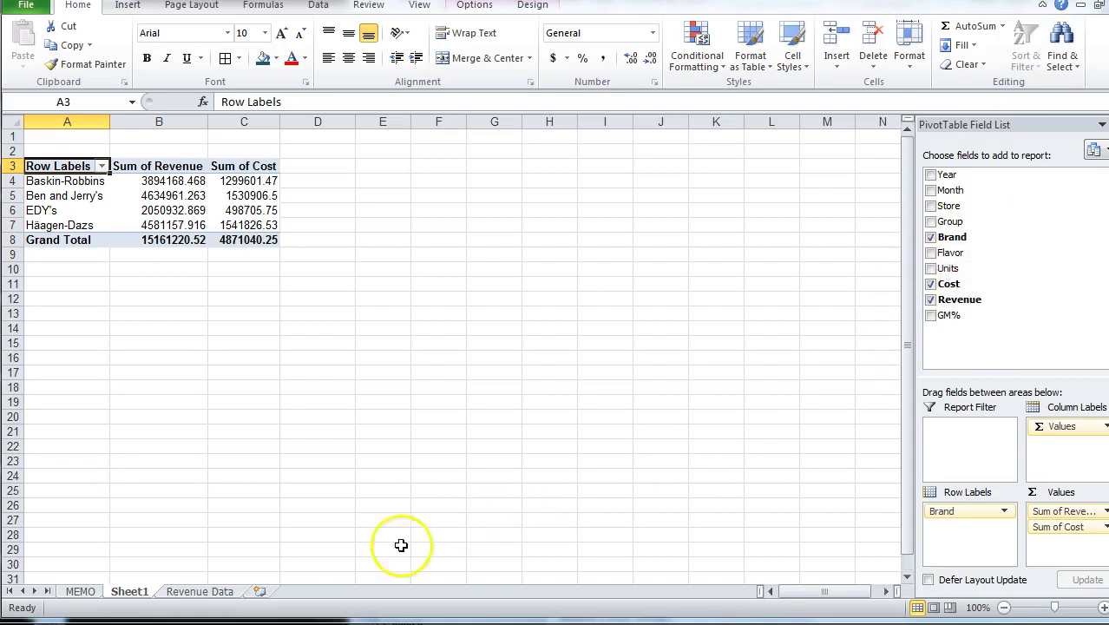
click(192, 591)
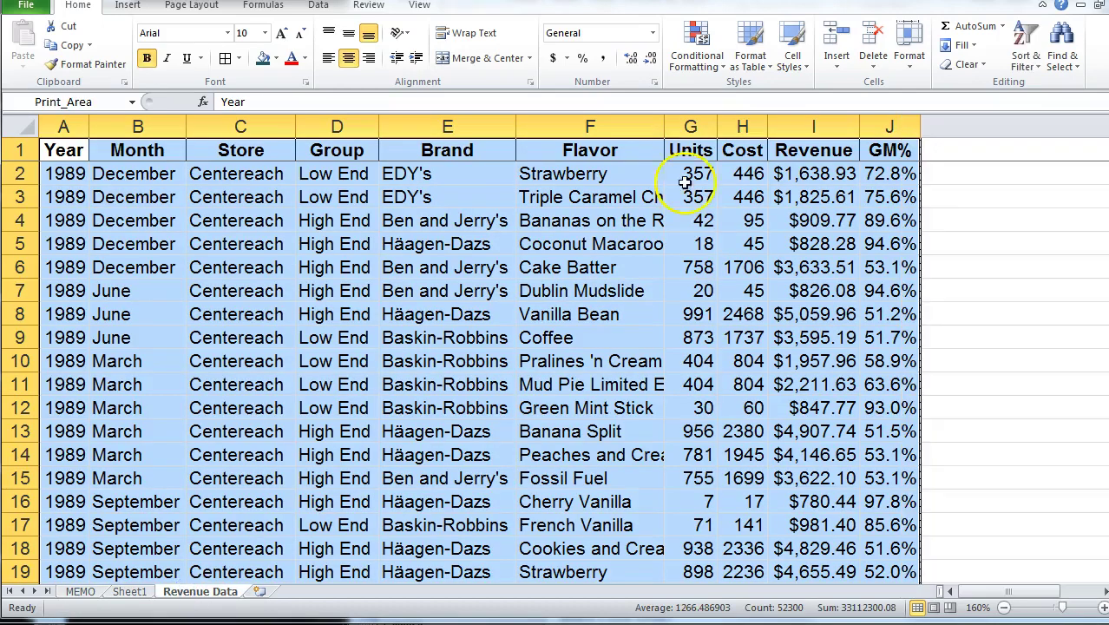
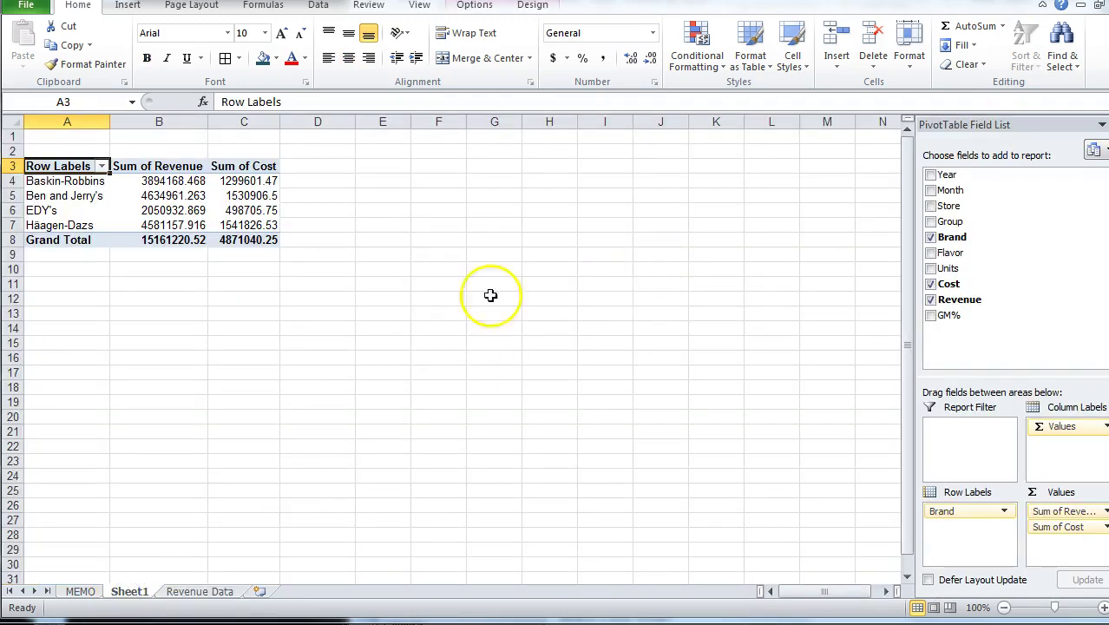
right_click(135, 591)
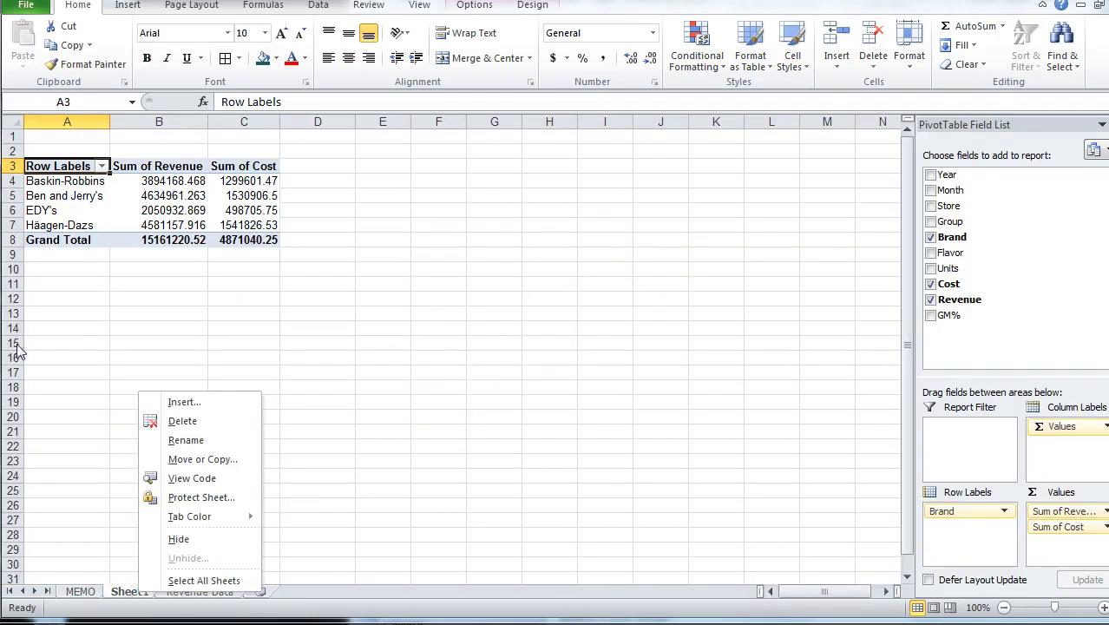
click(208, 421)
click(686, 371)
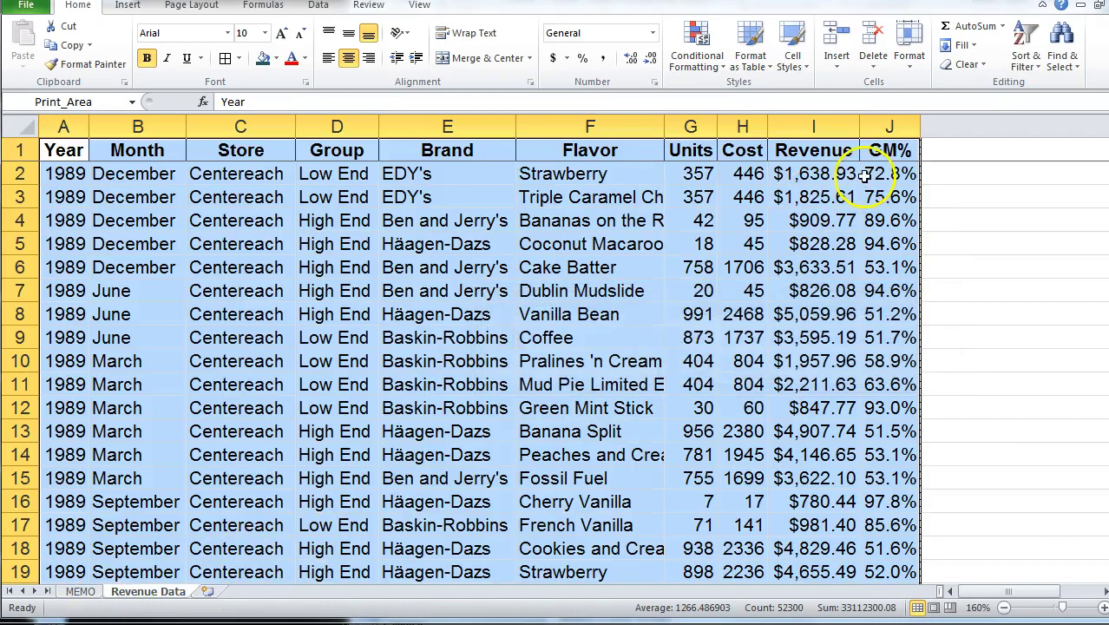
- Insert a column before GM% on Revenue Data, head it Profits and enter the formula +I2-H2 in J2
click(883, 126)
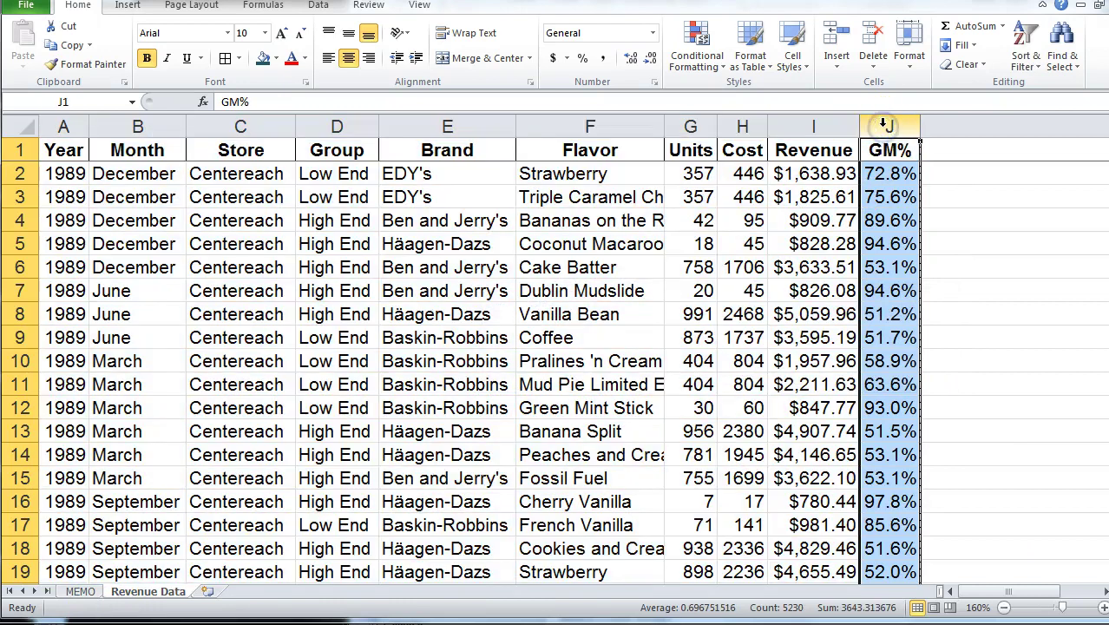
right_click(884, 126)
click(920, 252)
click(899, 155)
text(P)
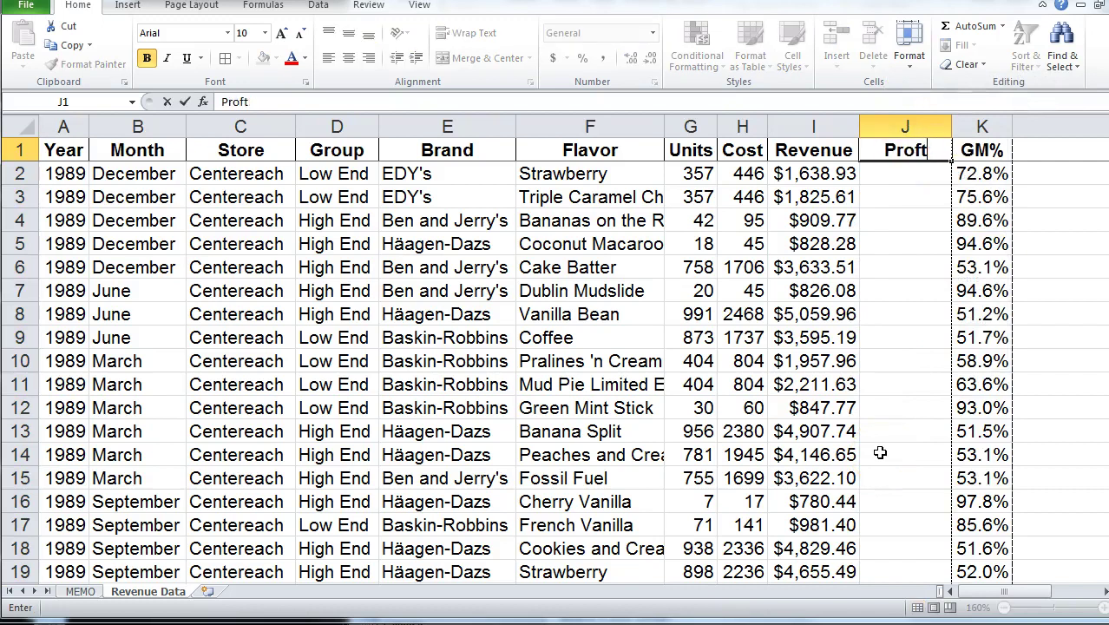
text(rofits)
key(Return)
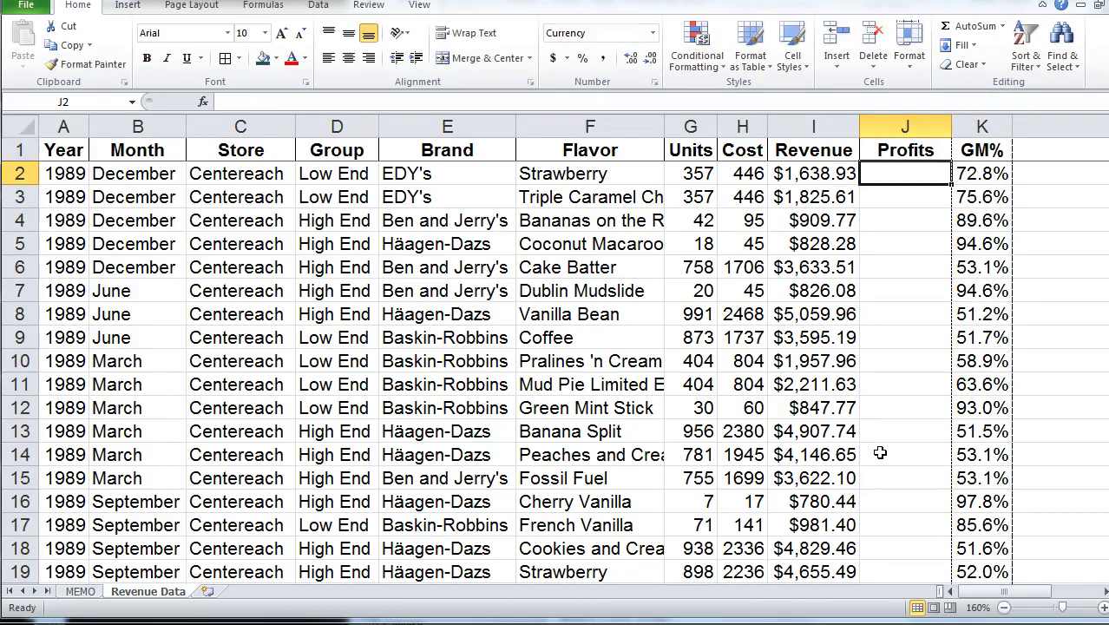
text(+I2-H2)
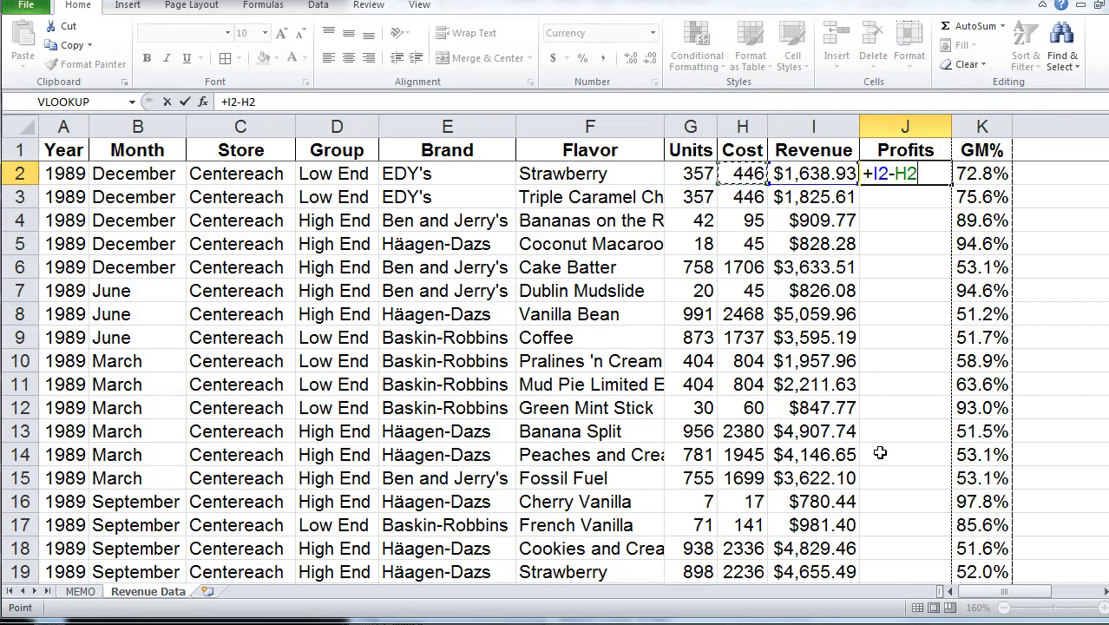
key(Return)
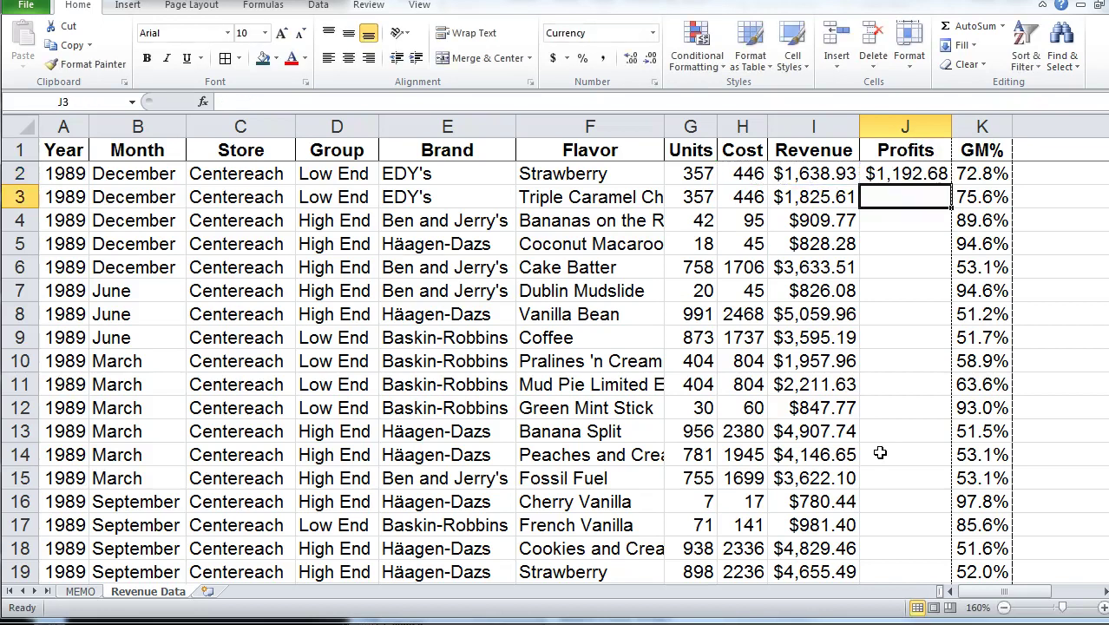
- Copy the currency format of the Revenue values to the Cost values and autofit the width of the Cost column
click(829, 175)
key(ctrl+shift+Down)
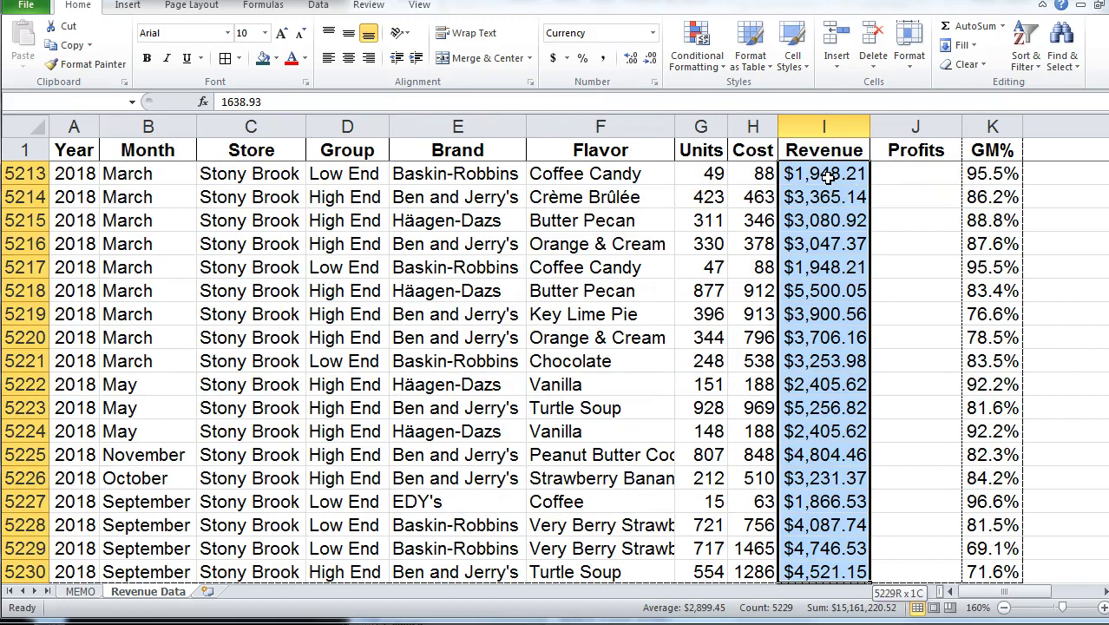
click(90, 64)
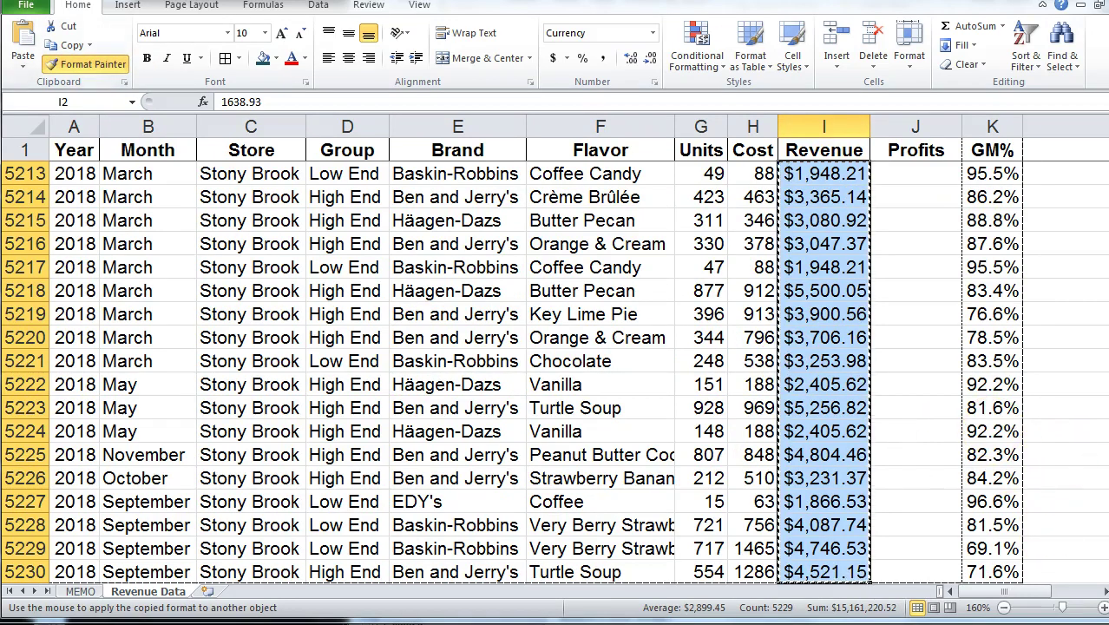
drag(1104, 568, 1104, 130)
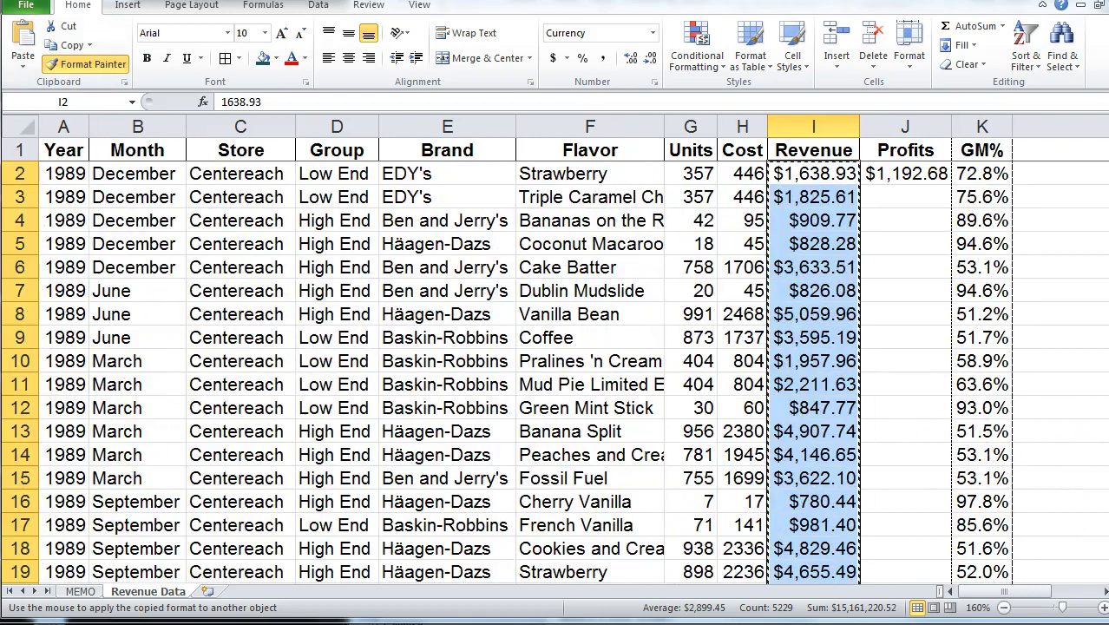
click(722, 184)
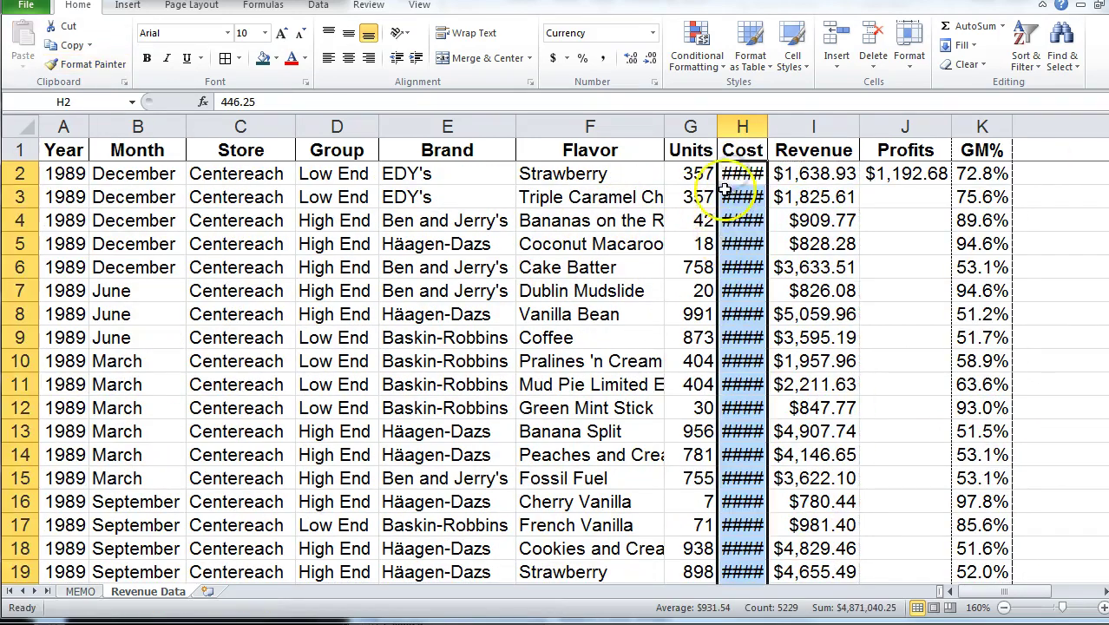
double_click(768, 132)
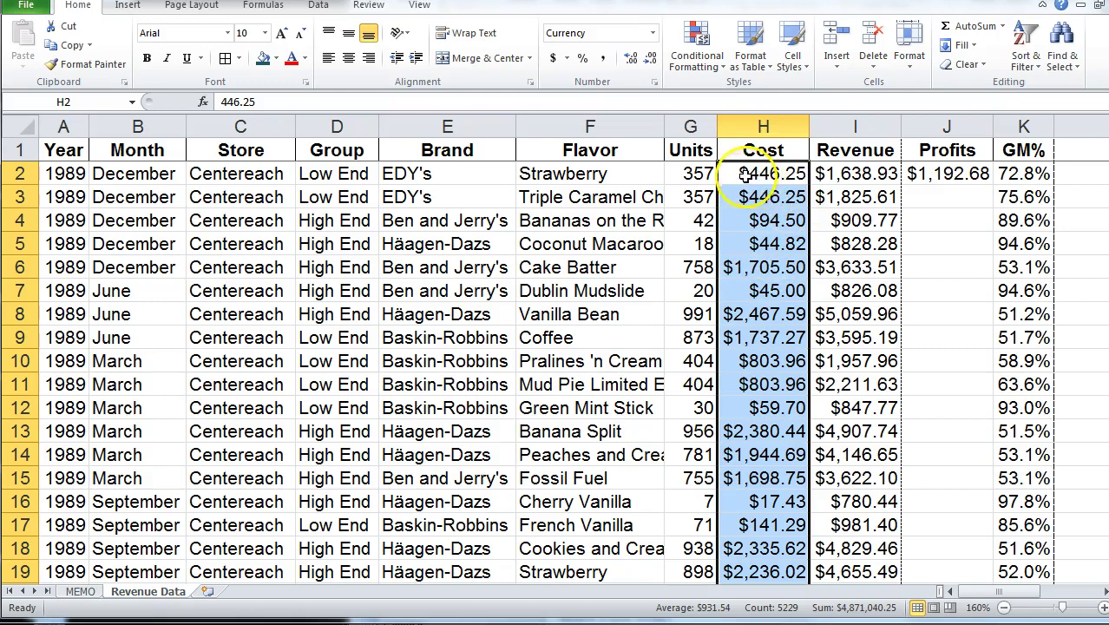
- Fill the profit formula from J2 down the Profits column to the last data row
click(675, 174)
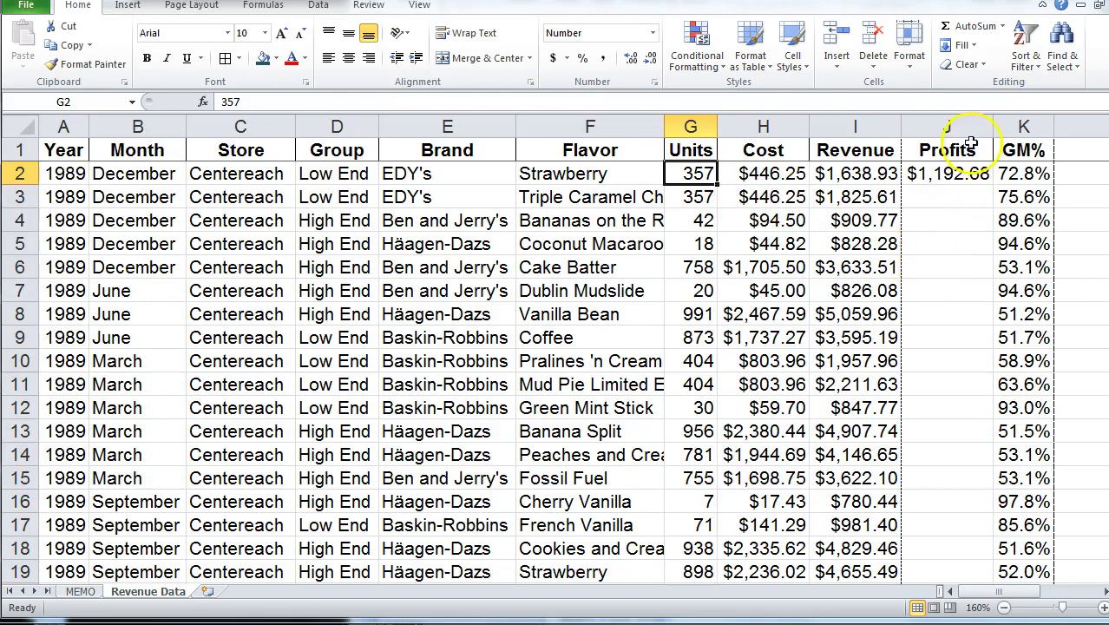
click(981, 174)
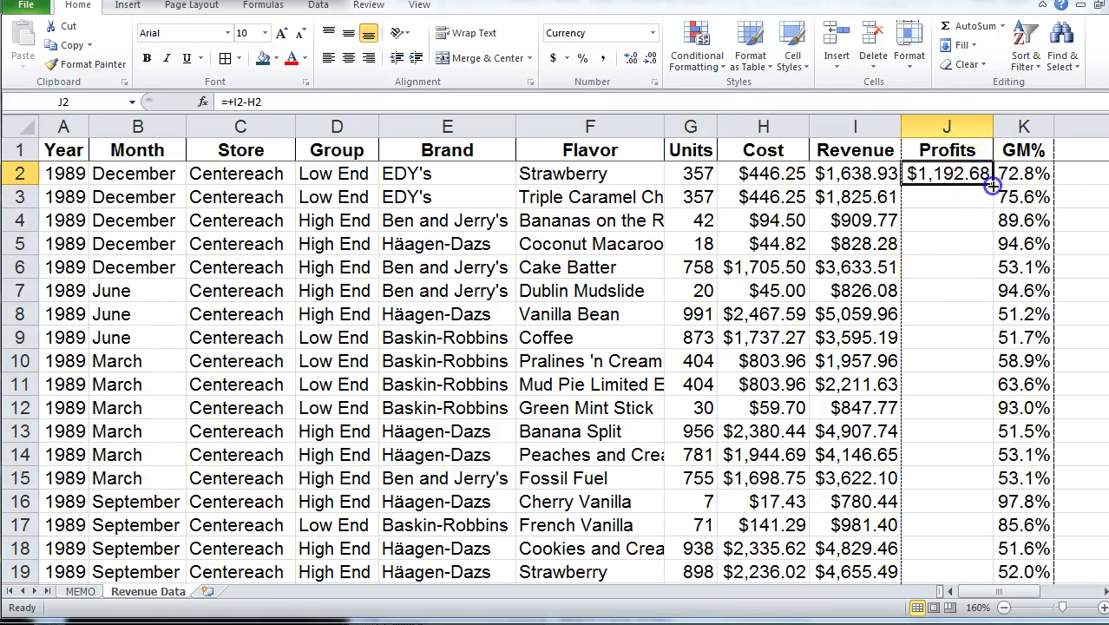
double_click(992, 185)
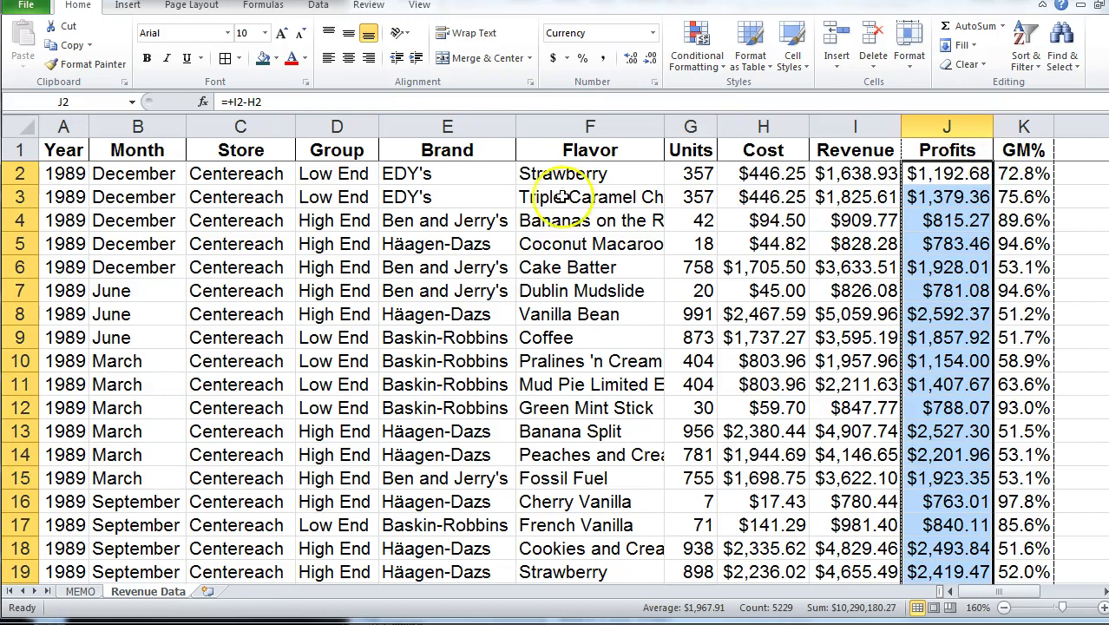
- Create a PivotTable on a new worksheet from the data range A1:K5230 including Profits, and return to the MEMO sheet
click(76, 154)
drag(89, 164, 947, 197)
key(shift+Right)
key(ctrl+shift+Down)
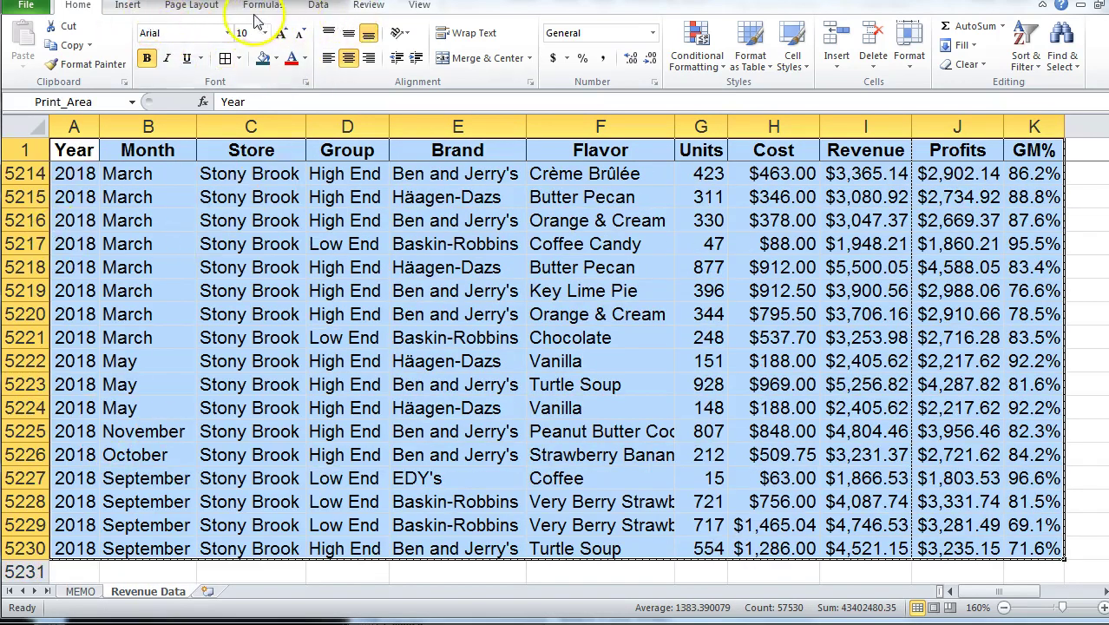
click(127, 5)
click(30, 39)
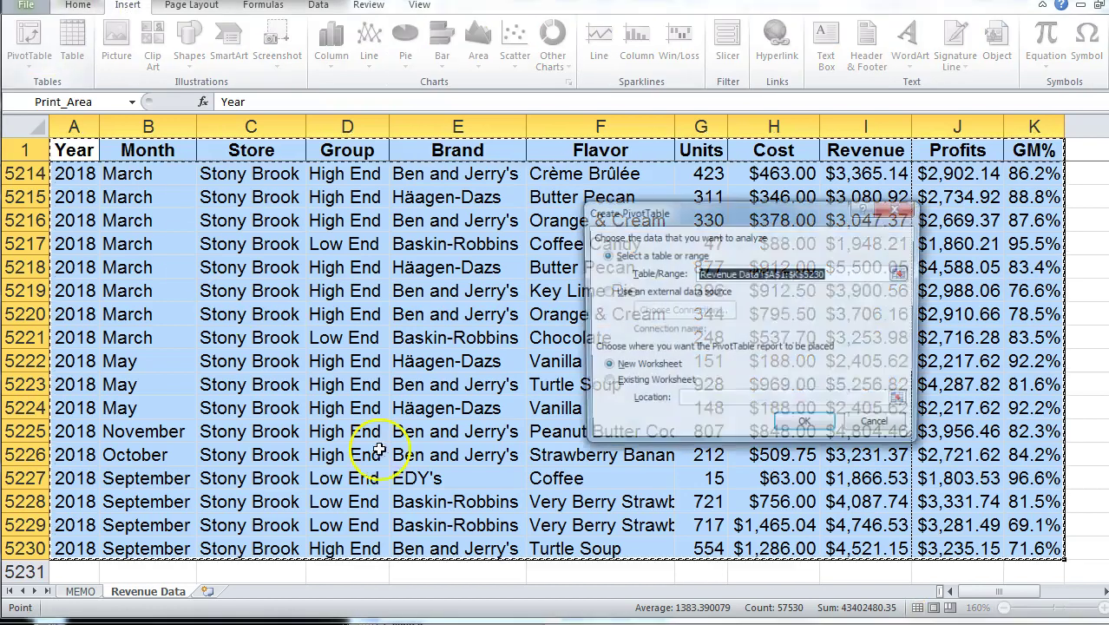
click(807, 426)
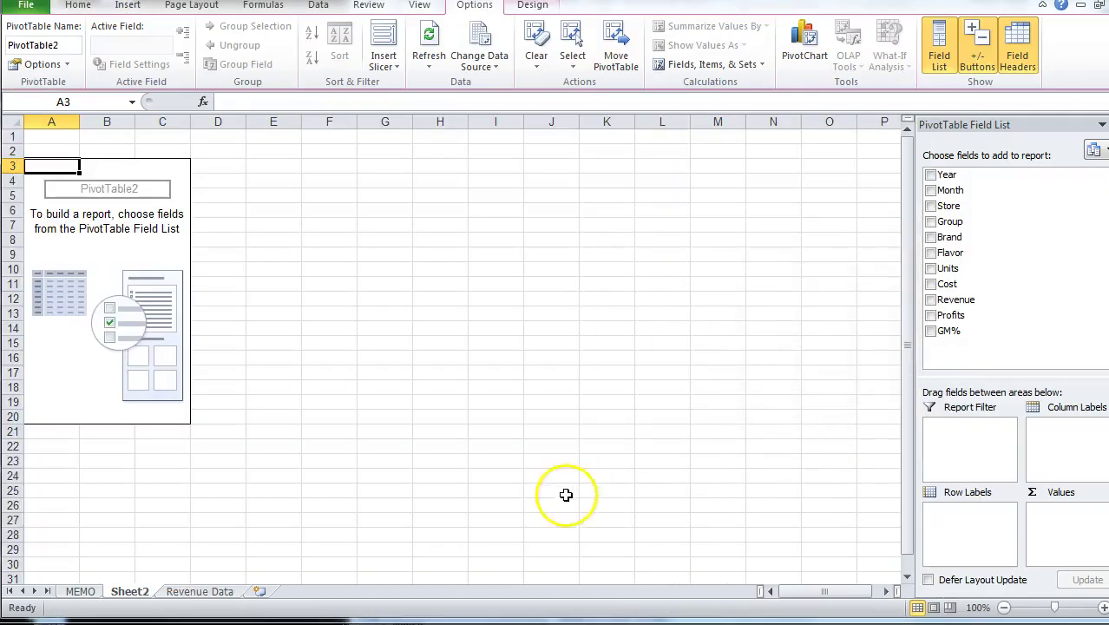
click(80, 591)
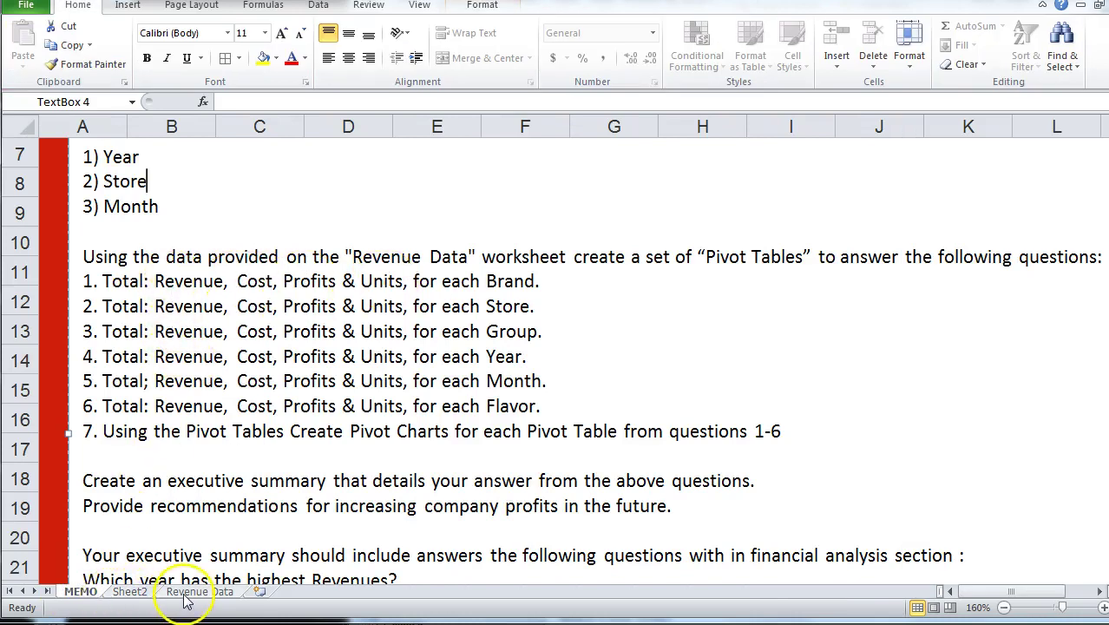
- Build the new pivot table with Brand as rows and summed Revenue, Cost, Profits and Units, and rename its sheet Brand PT
click(129, 591)
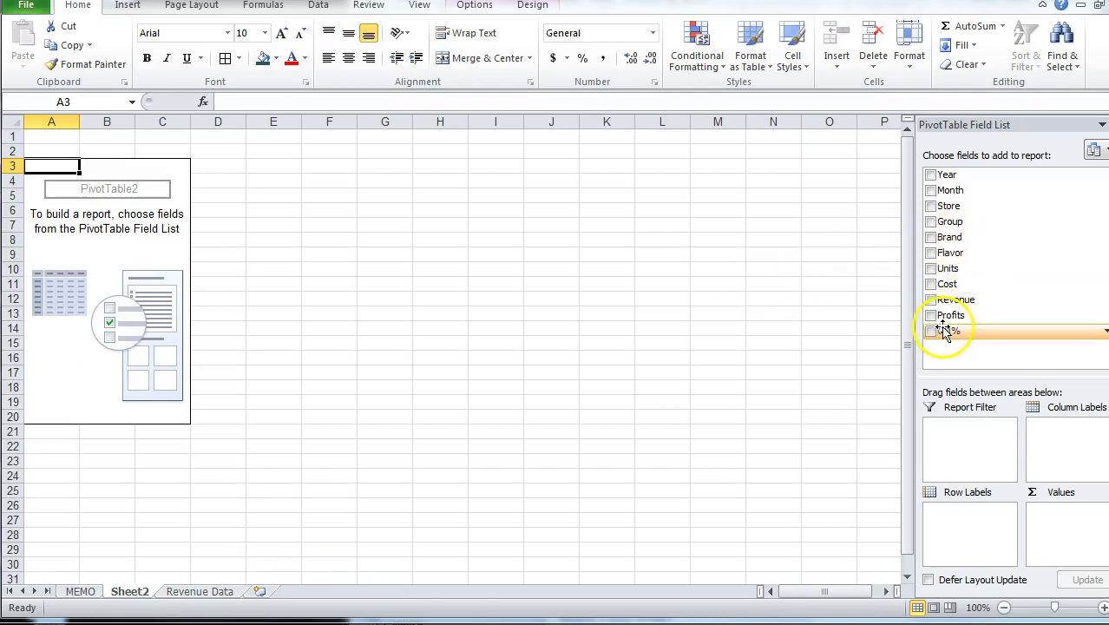
click(930, 237)
click(930, 298)
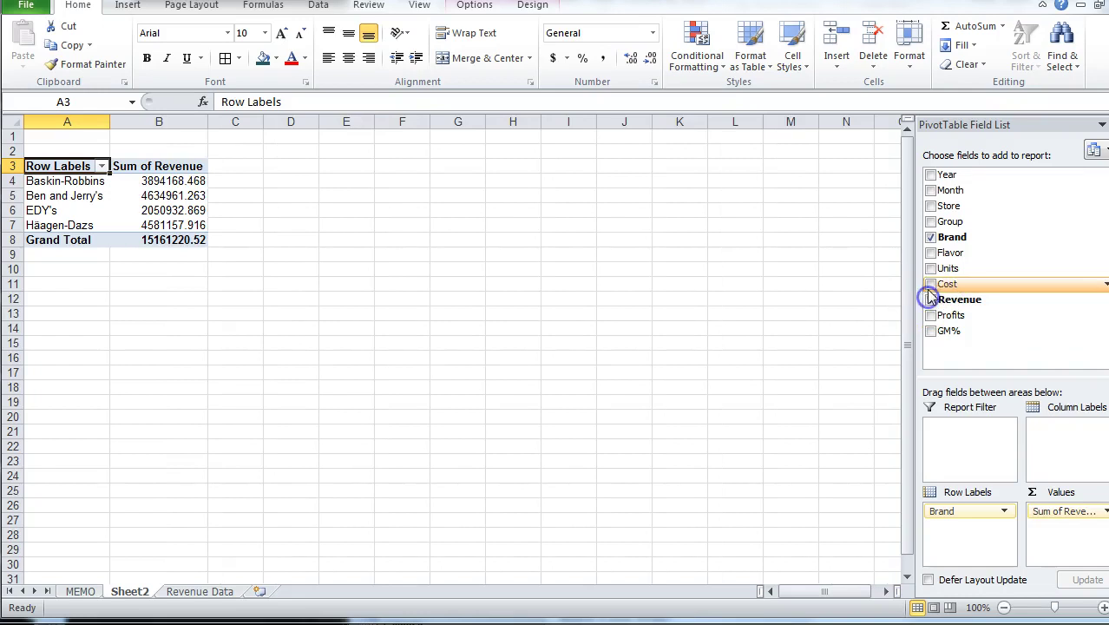
click(930, 284)
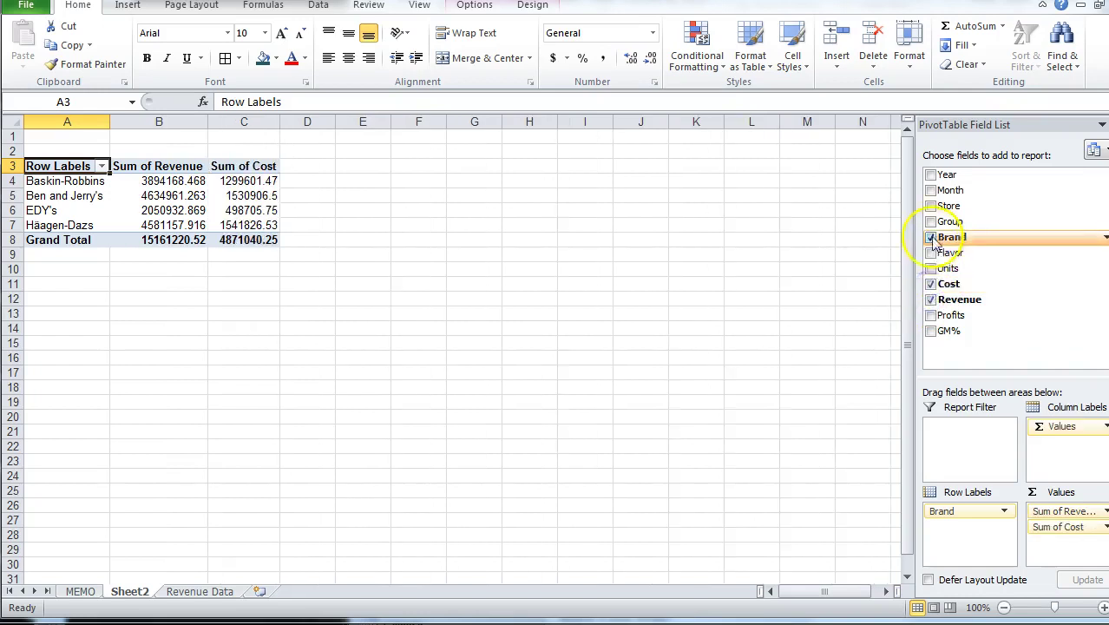
click(930, 315)
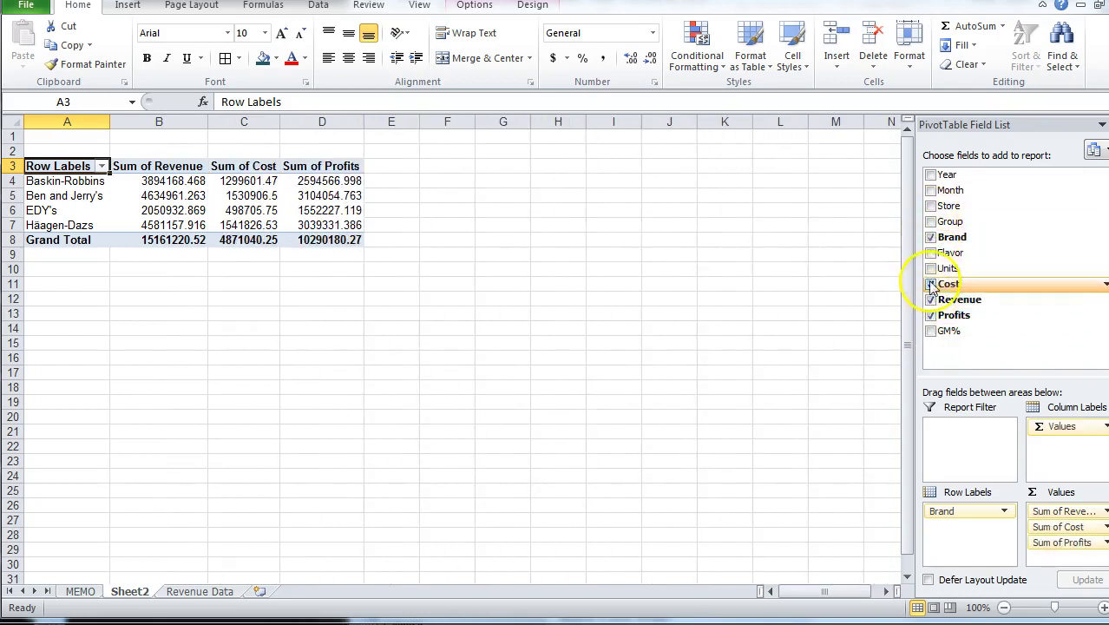
click(930, 269)
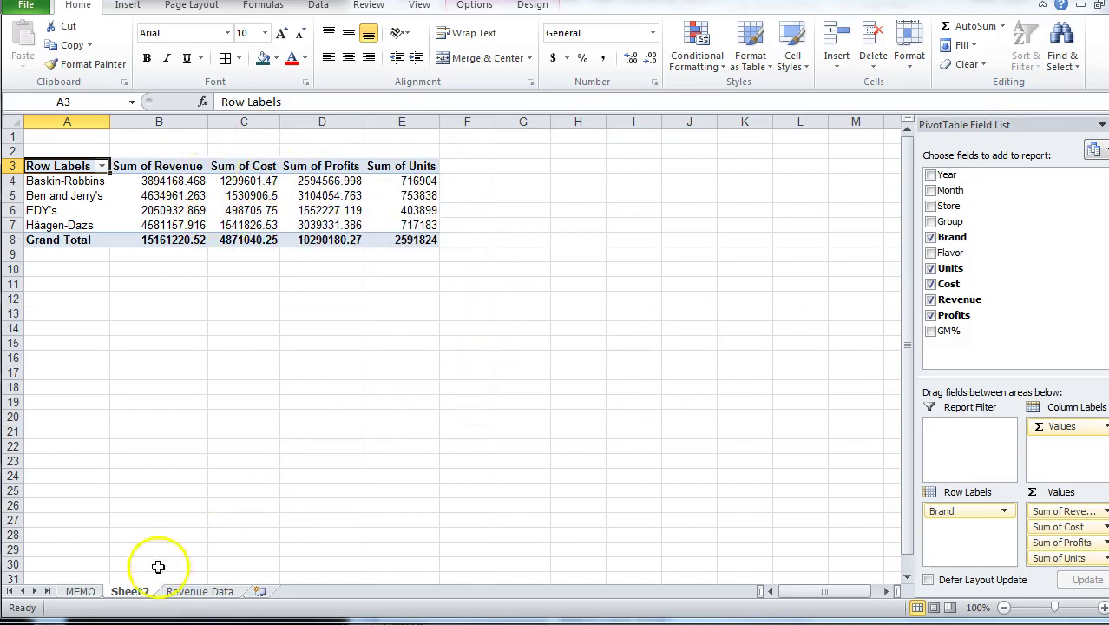
double_click(128, 591)
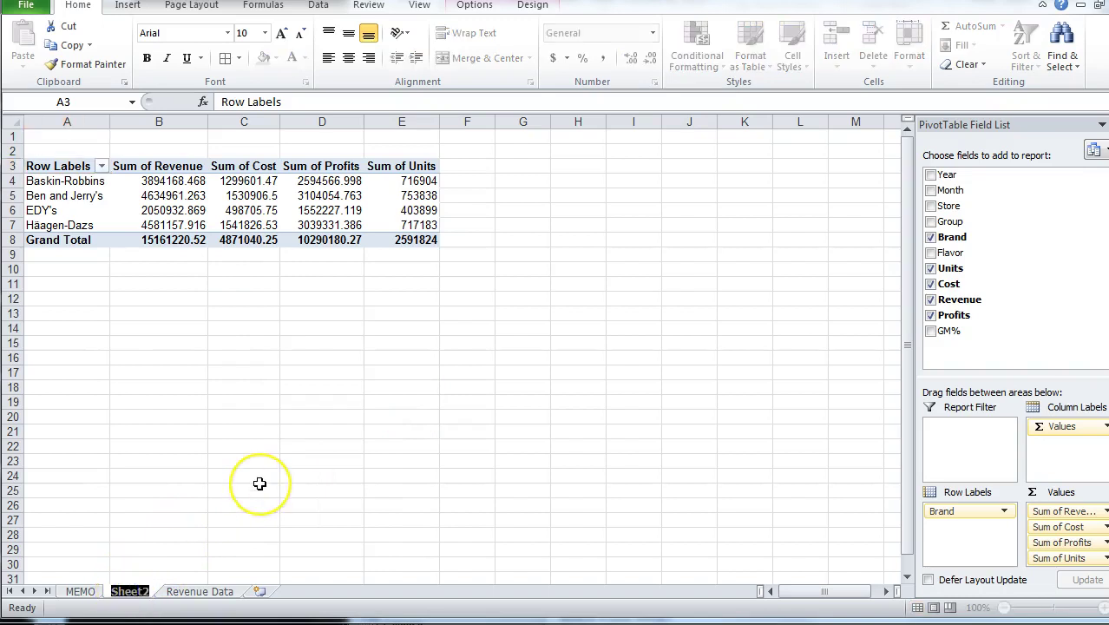
text(Brand PT)
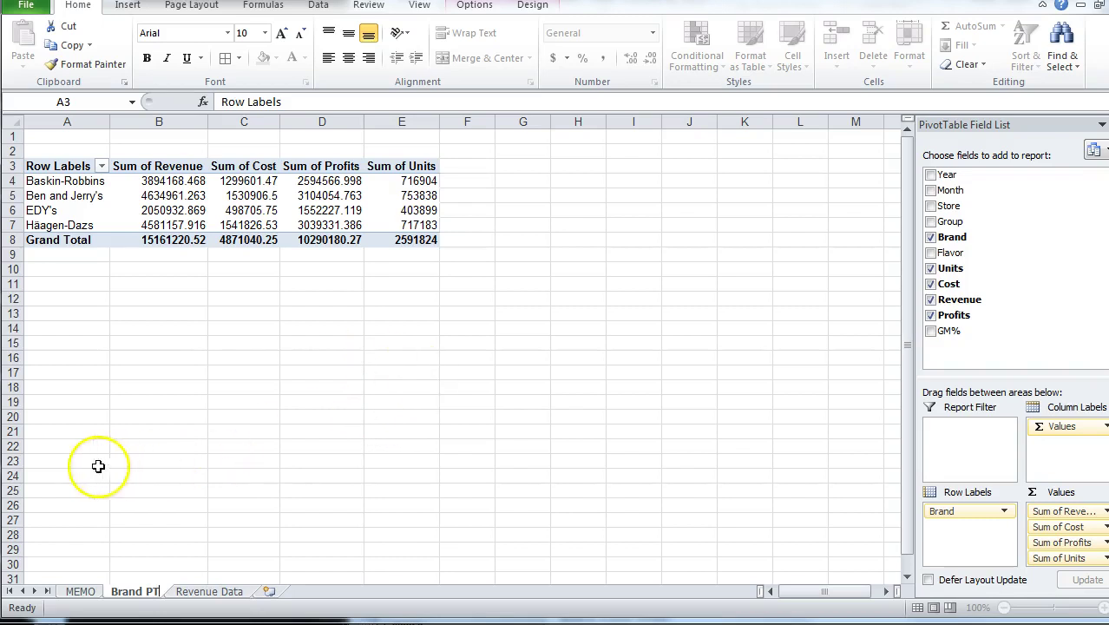
- Create a second PivotTable on a new worksheet from Revenue Data range A1:K5230, and return to the MEMO sheet
click(80, 591)
click(203, 593)
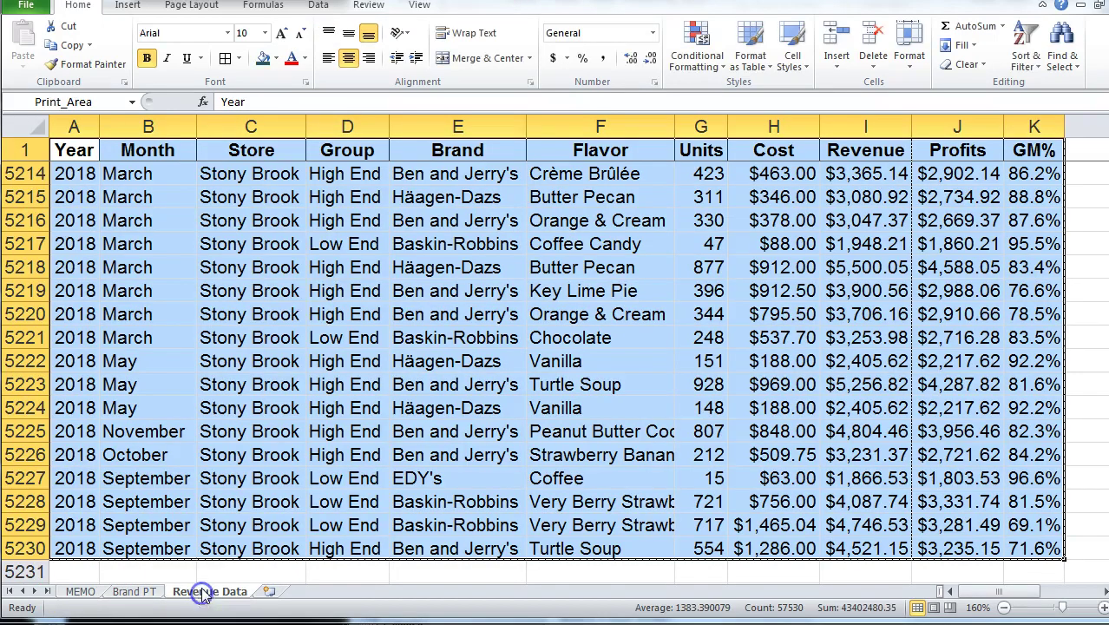
click(127, 7)
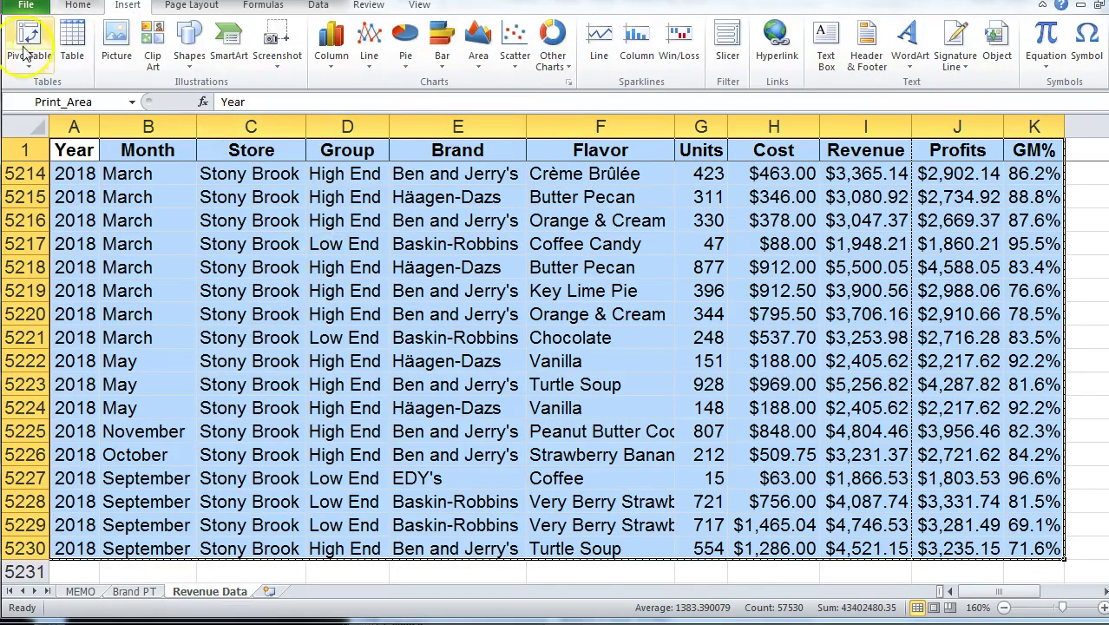
click(24, 39)
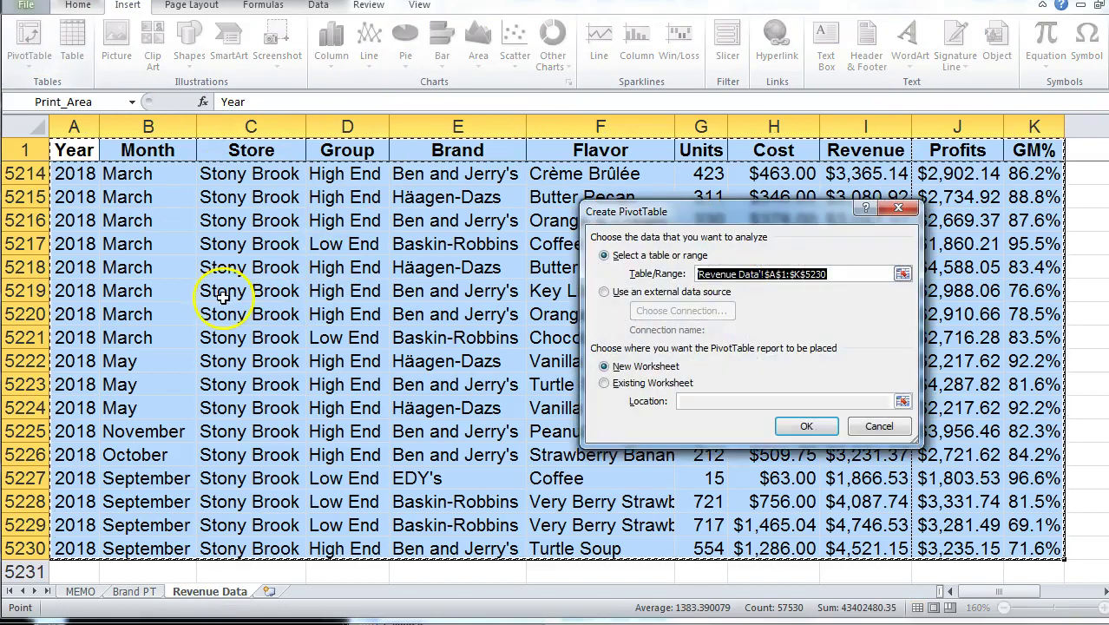
click(805, 424)
click(80, 591)
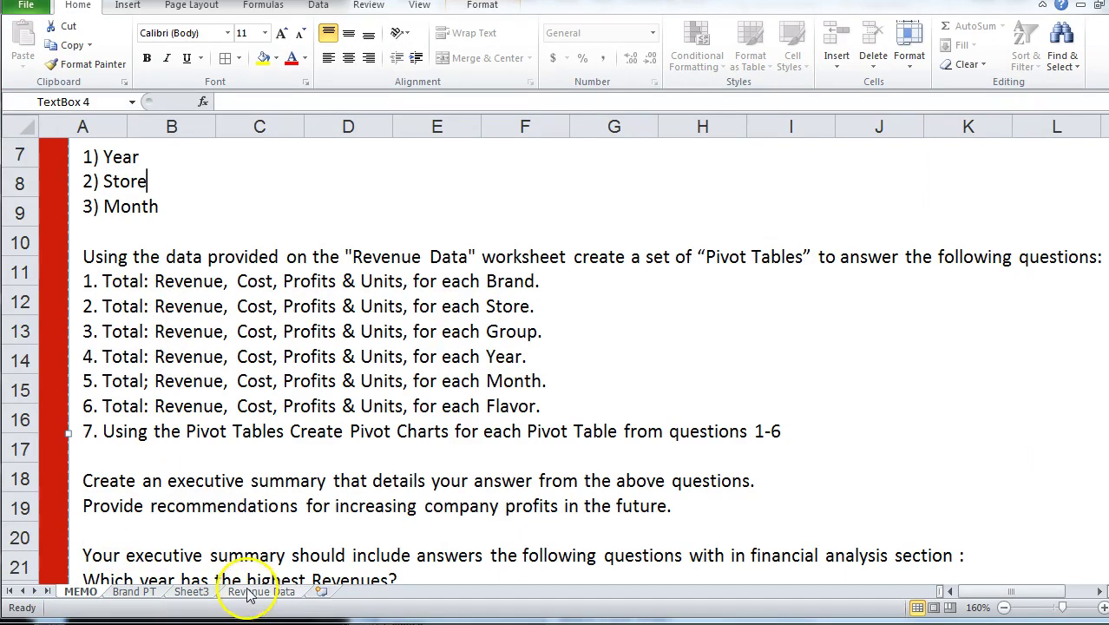
- Rename Sheet3 as Store PT and fill its pivot table with Store as rows and summed Revenue, Cost, Profits and Units
click(189, 592)
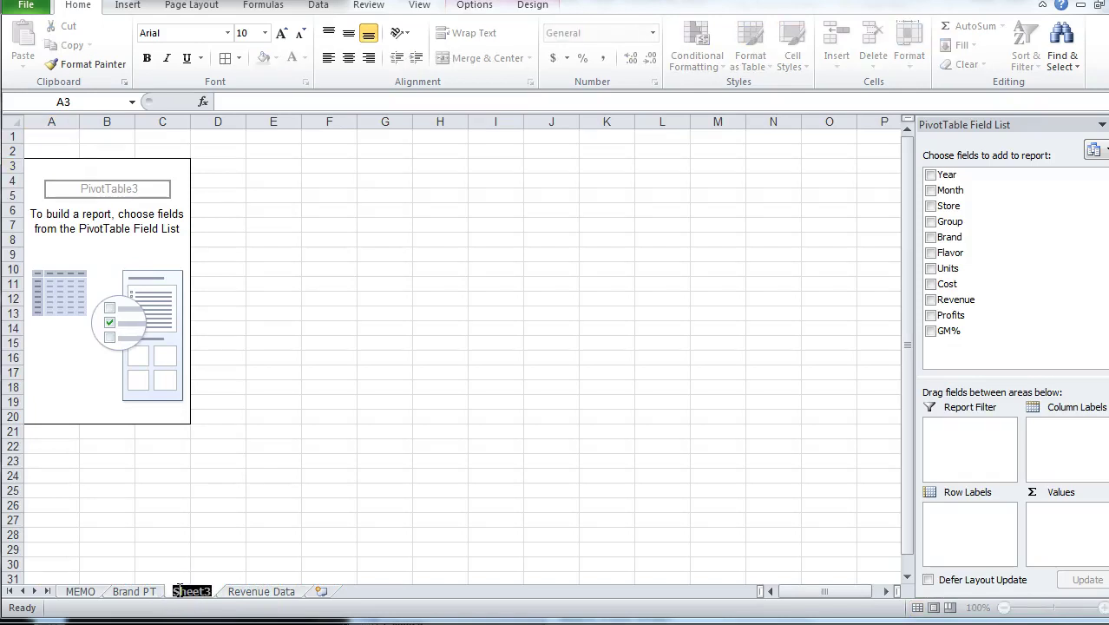
text(Store PT)
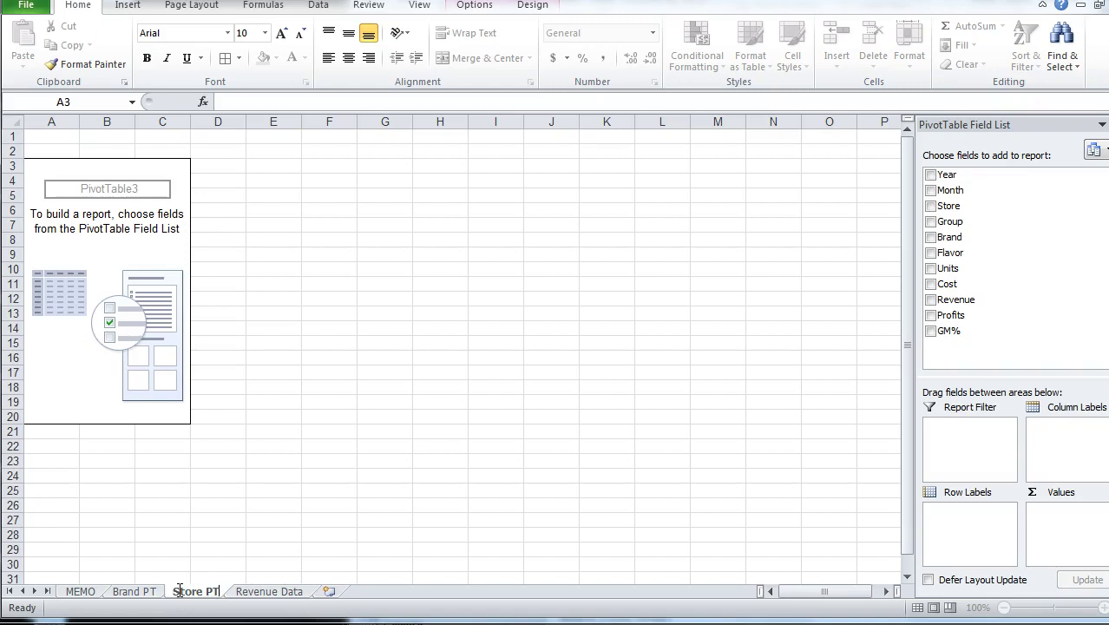
click(930, 205)
click(931, 299)
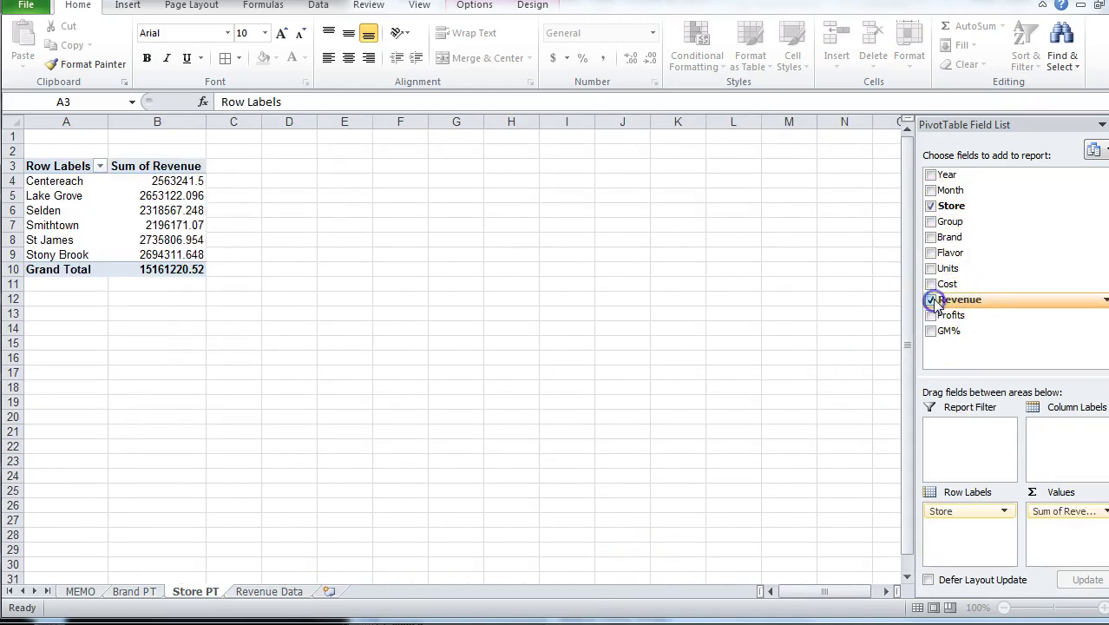
click(931, 284)
click(931, 315)
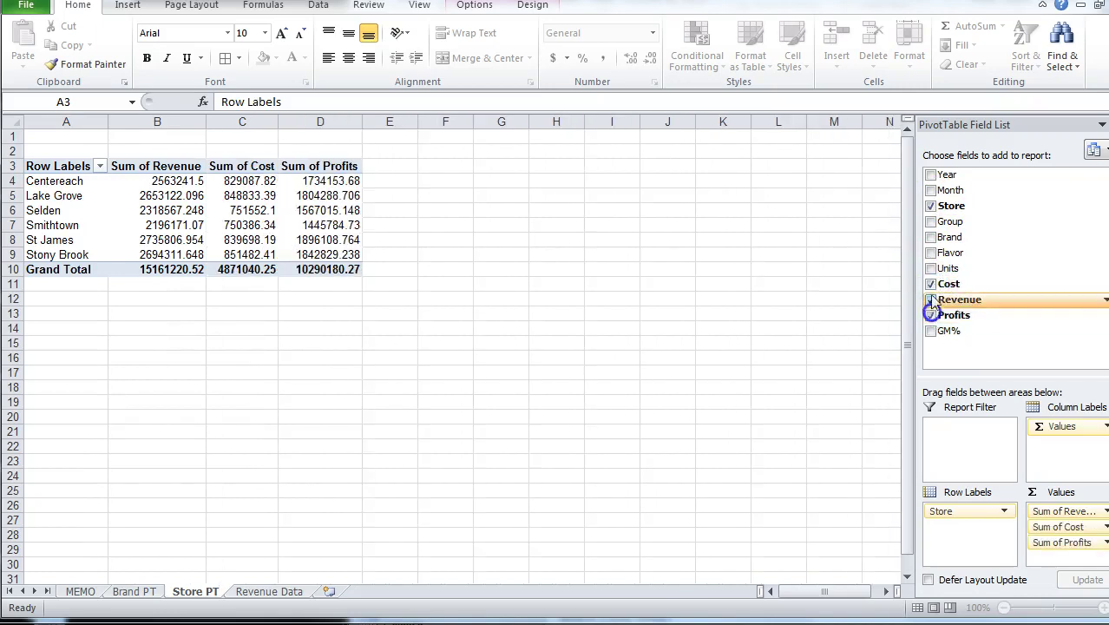
click(931, 268)
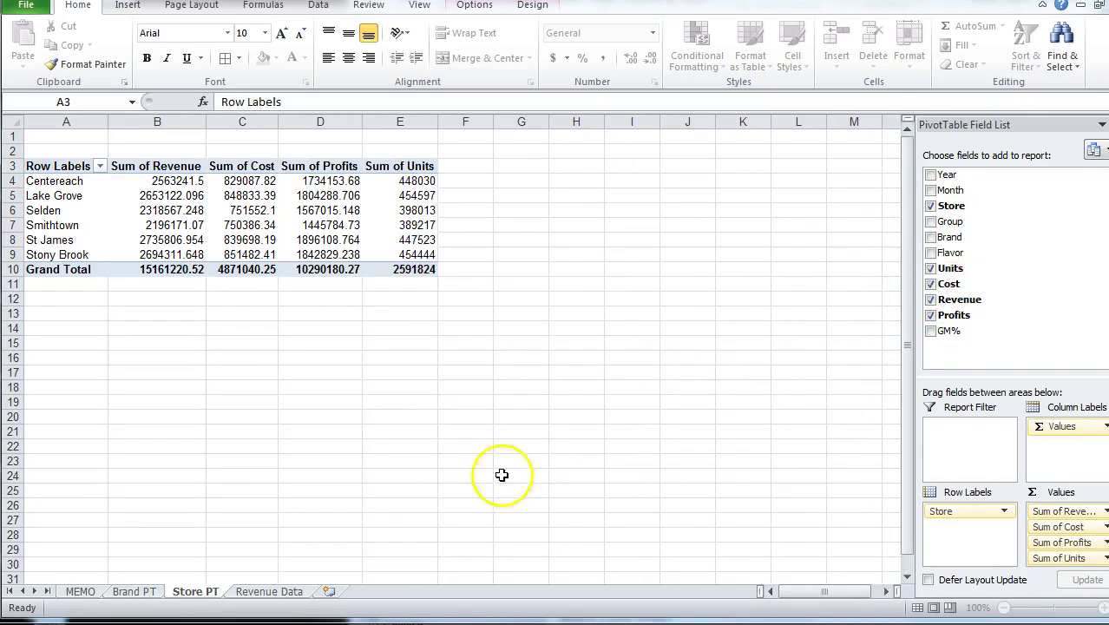
click(135, 593)
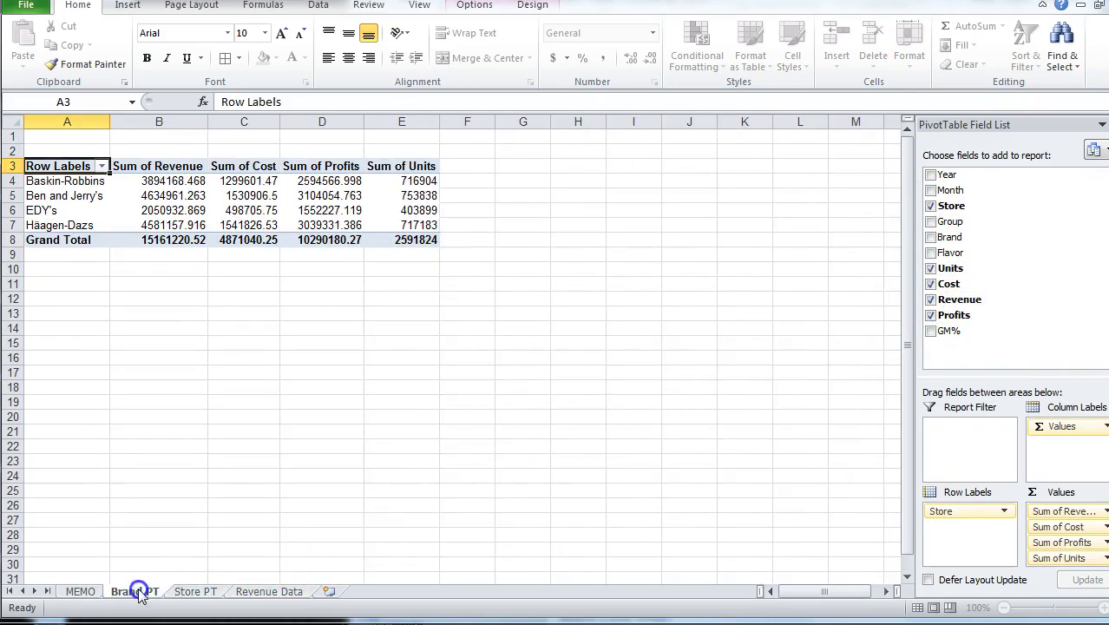
click(196, 593)
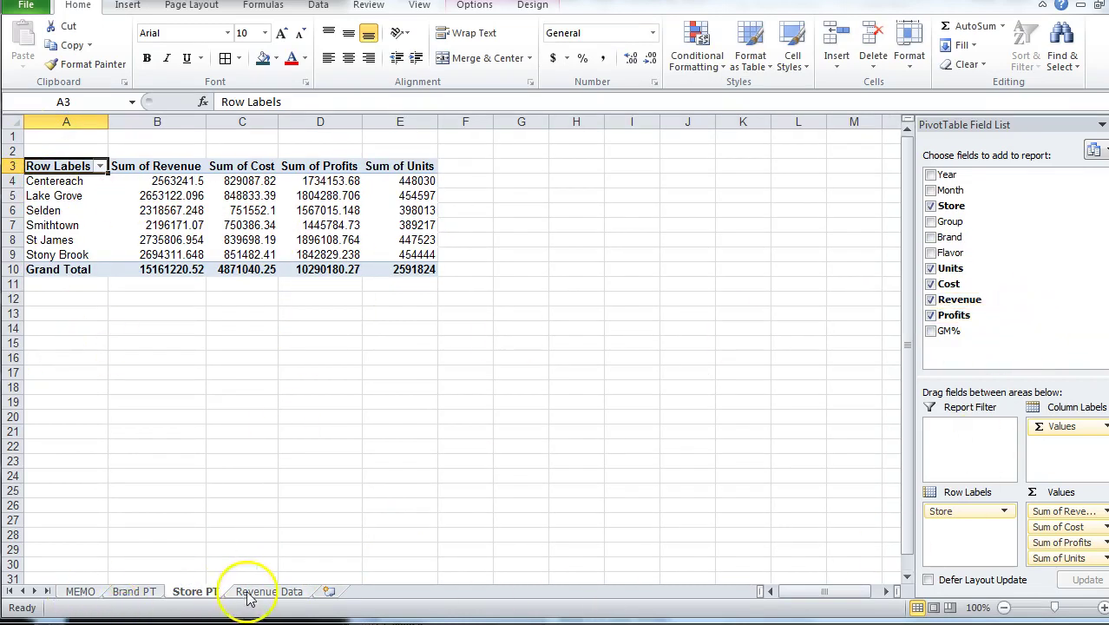
- Create a third PivotTable on a new worksheet from Revenue Data range A1:K5230, and check the memo's question list
click(290, 591)
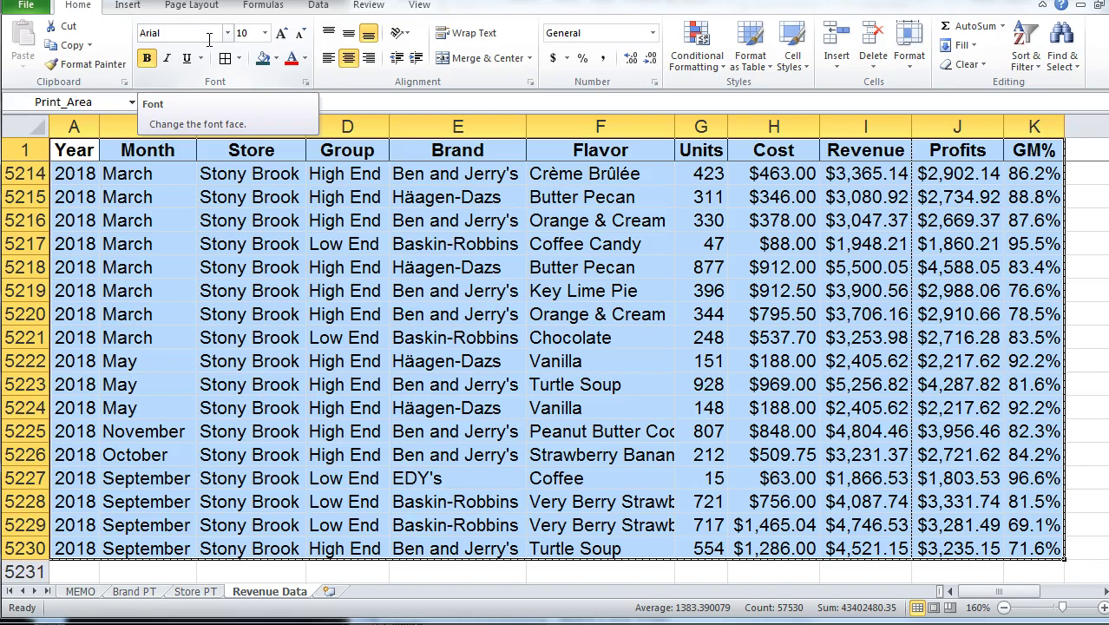
click(159, 21)
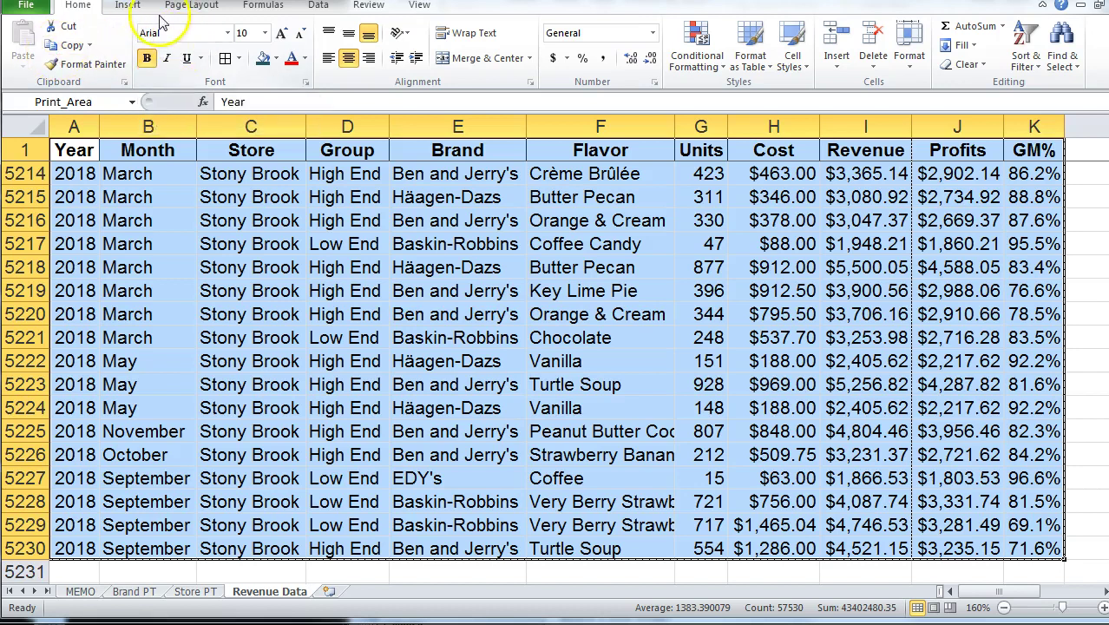
click(128, 5)
click(29, 44)
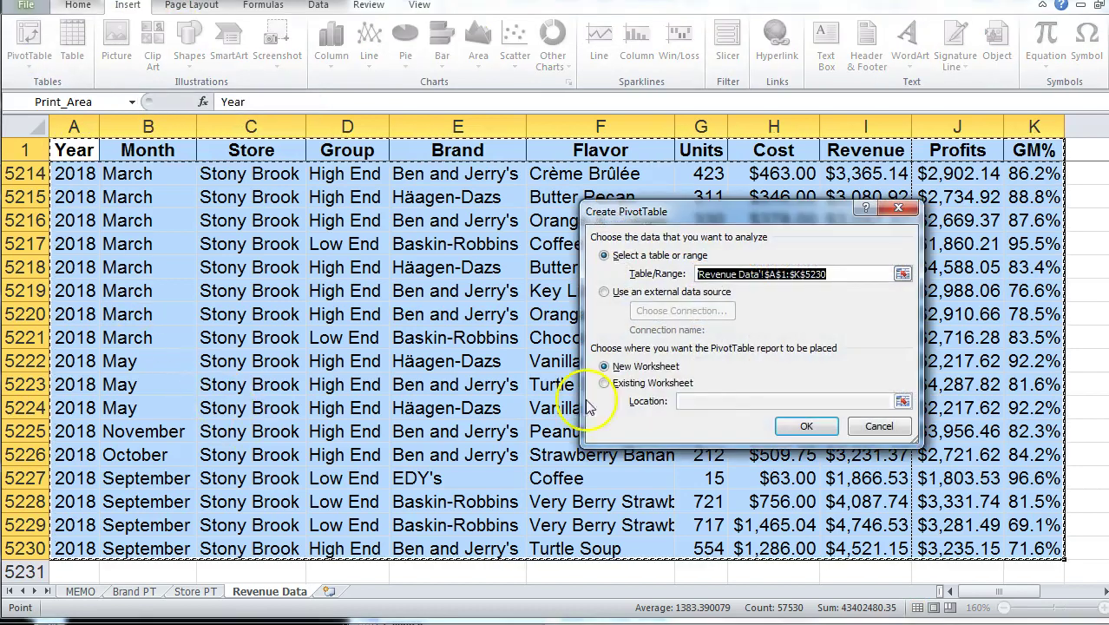
click(769, 432)
click(80, 591)
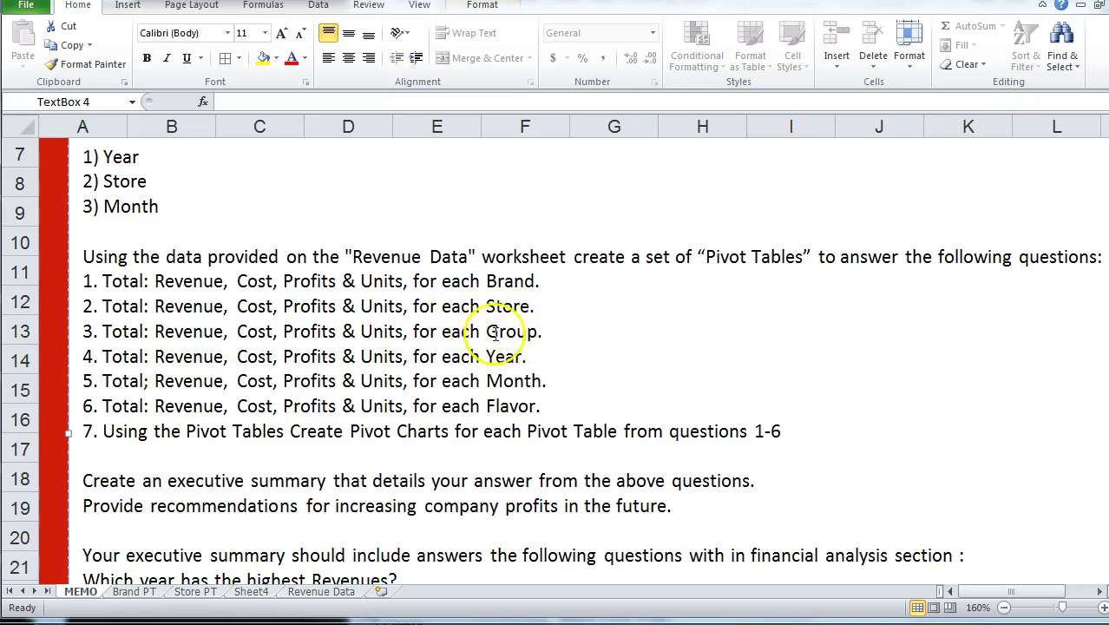
- On Sheet4, build the pivot table with Group as rows and summed Revenue, Cost, Profits and Units, and rename the sheet Group PT
click(299, 591)
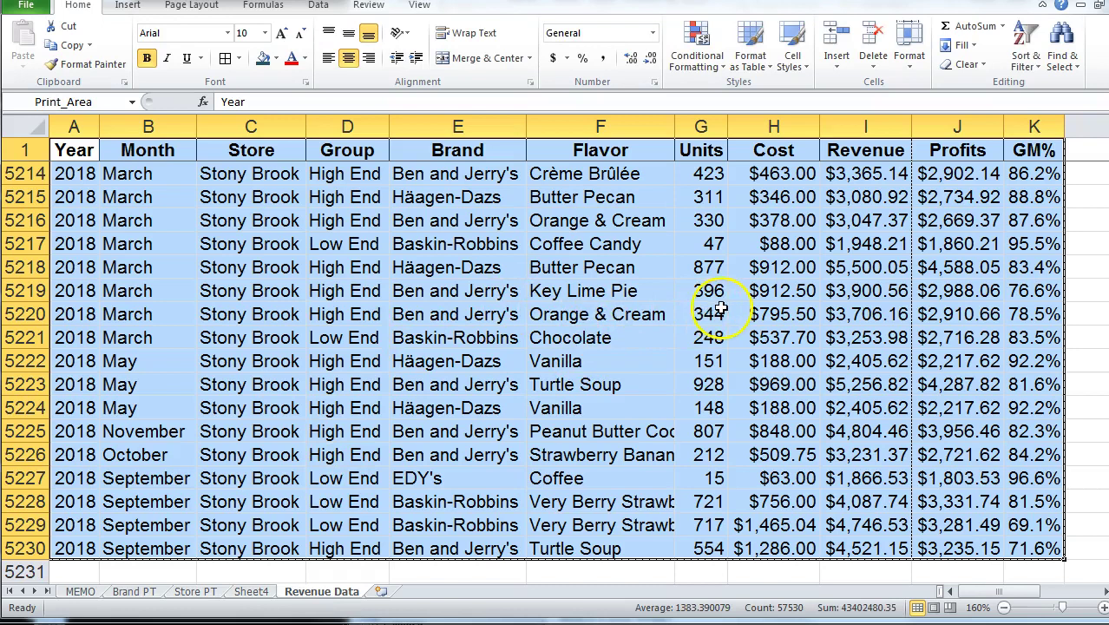
click(253, 592)
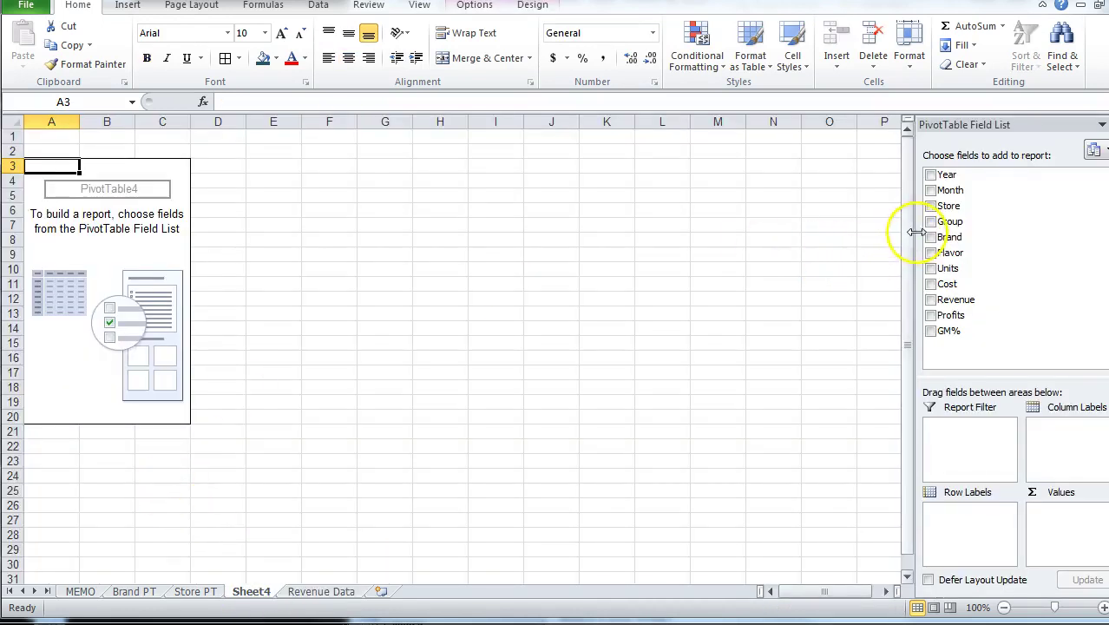
click(931, 223)
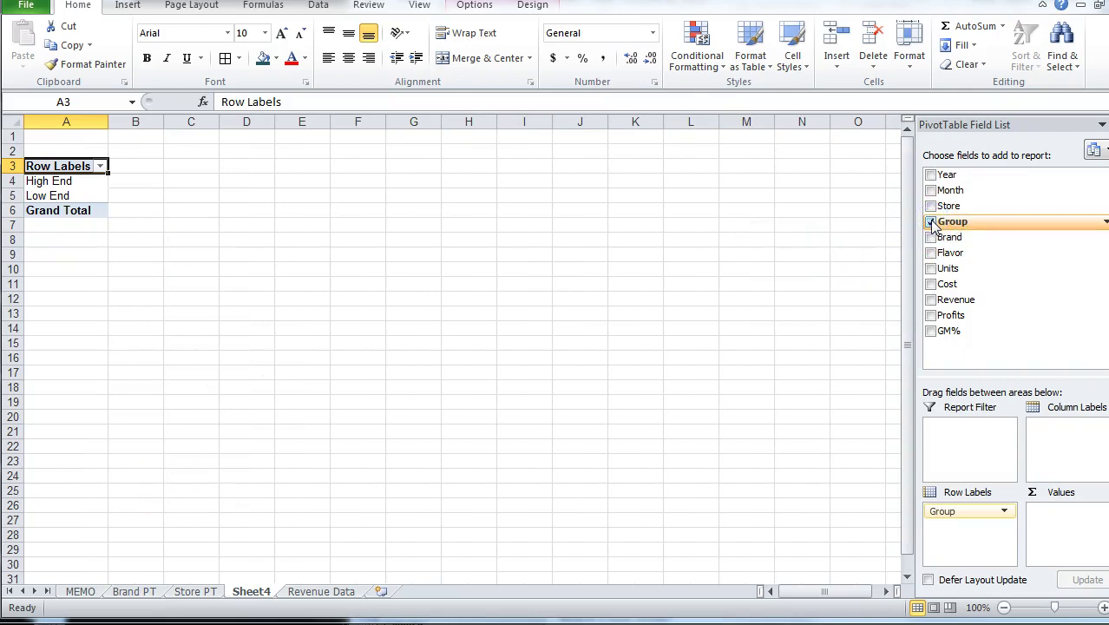
click(930, 300)
click(931, 284)
click(930, 315)
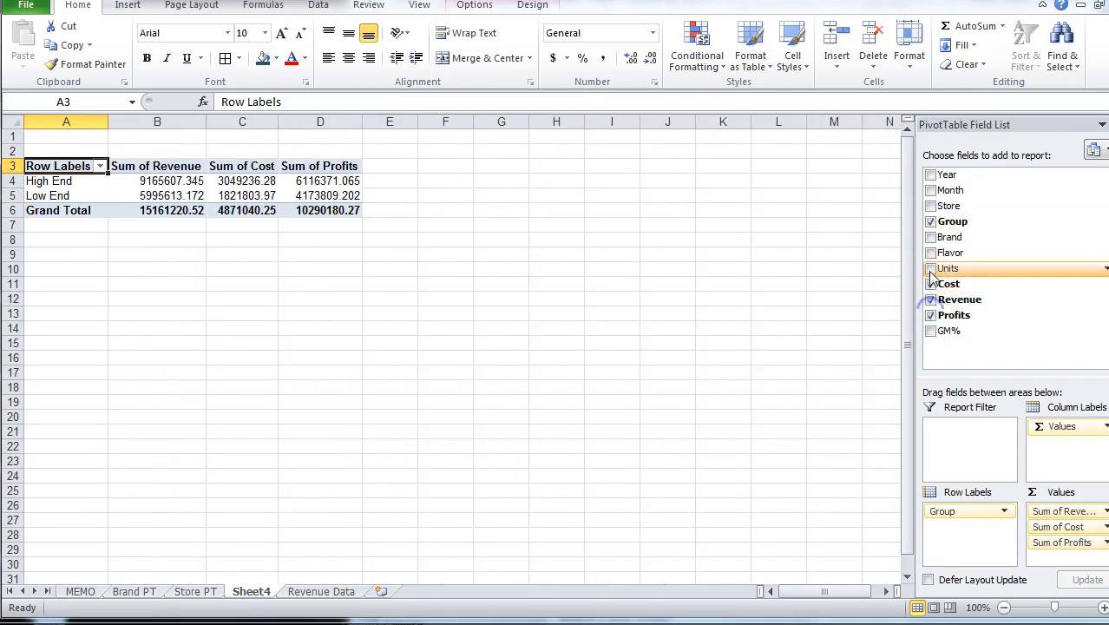
click(930, 269)
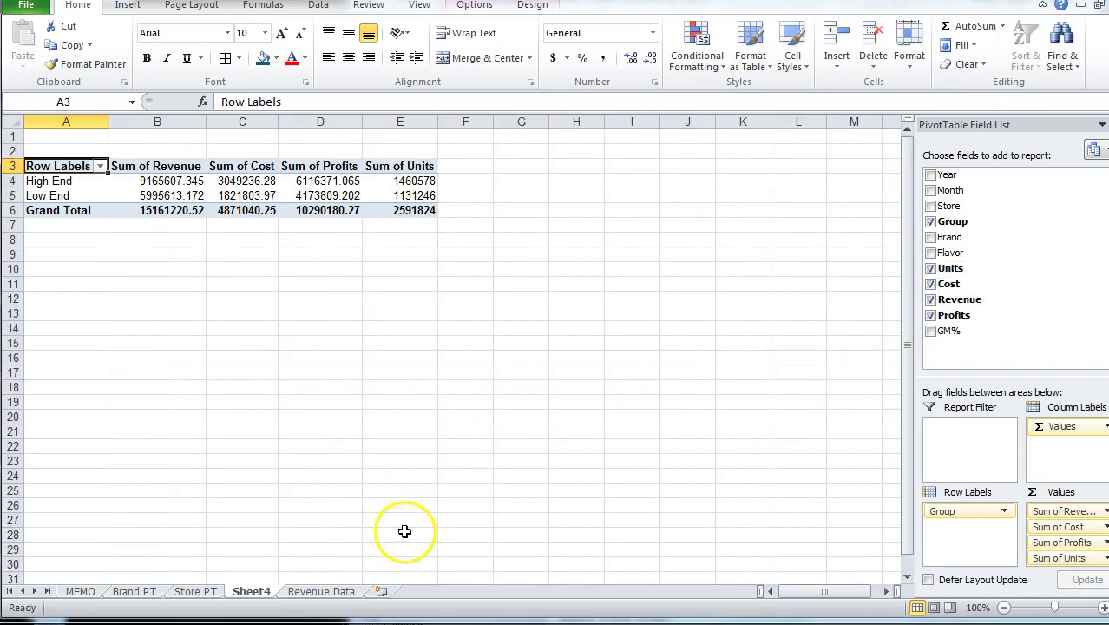
double_click(251, 591)
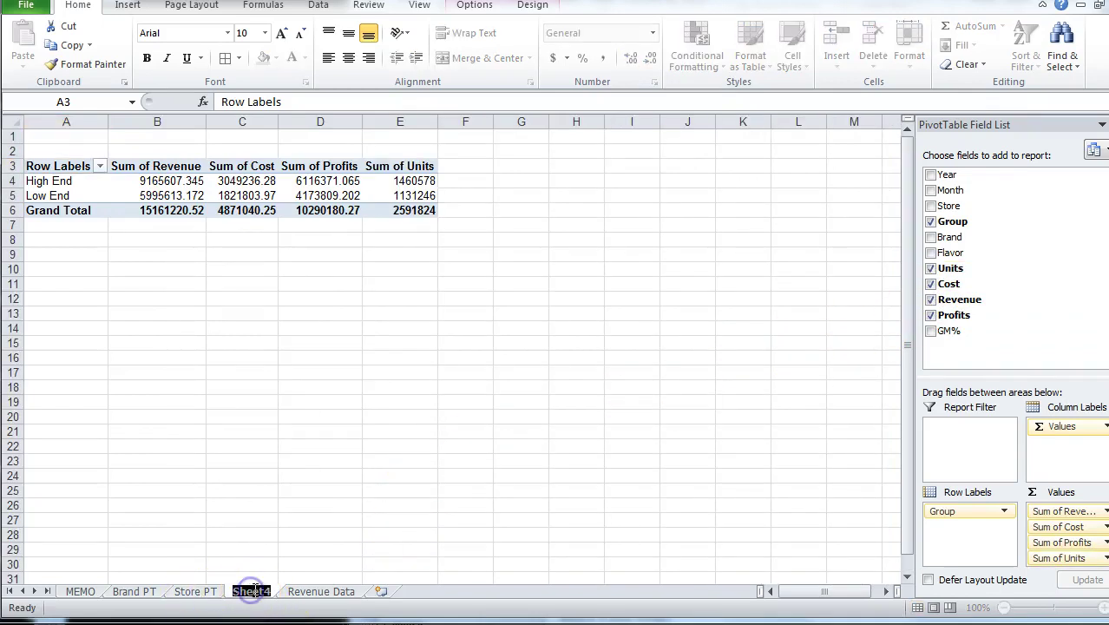
text(Group PT)
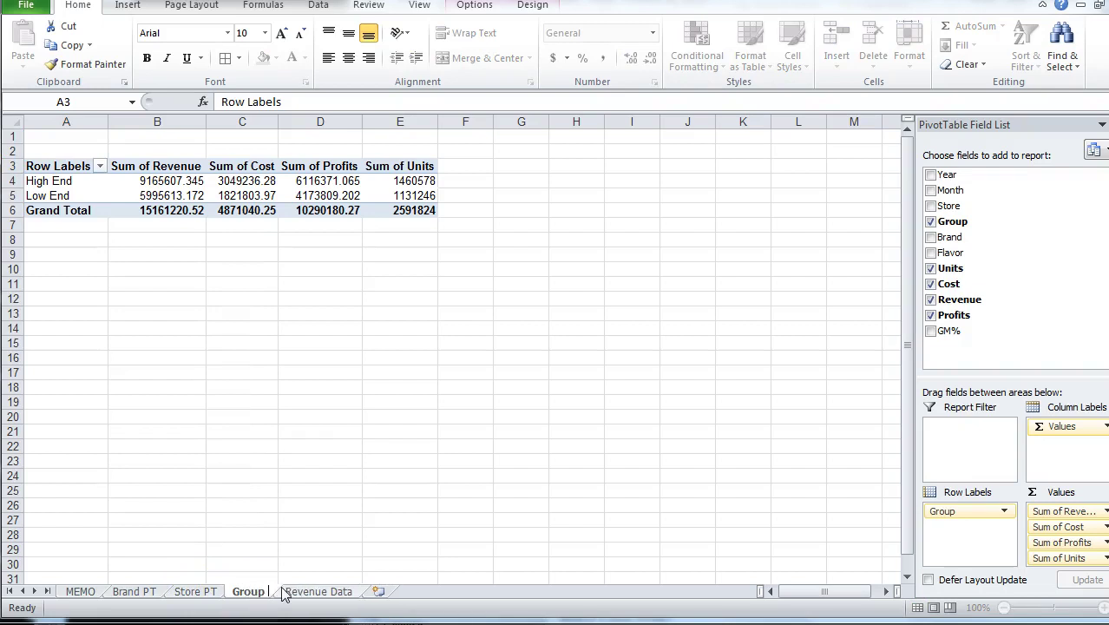
- Check the memo for the next question and create a fourth PivotTable from the Revenue Data range on a new worksheet
click(76, 595)
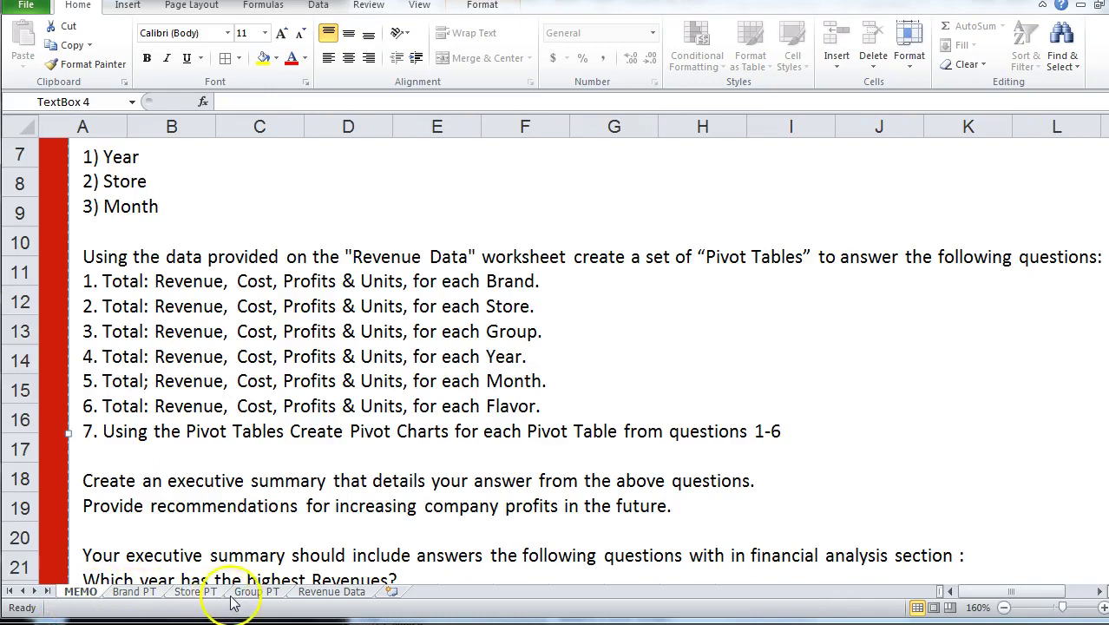
click(260, 594)
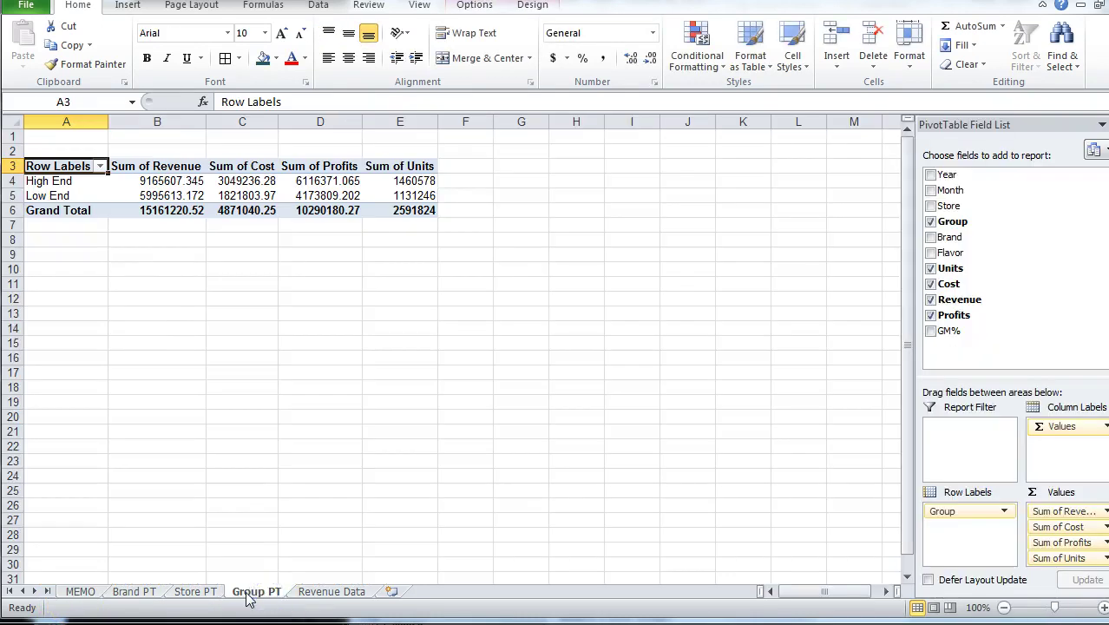
click(82, 591)
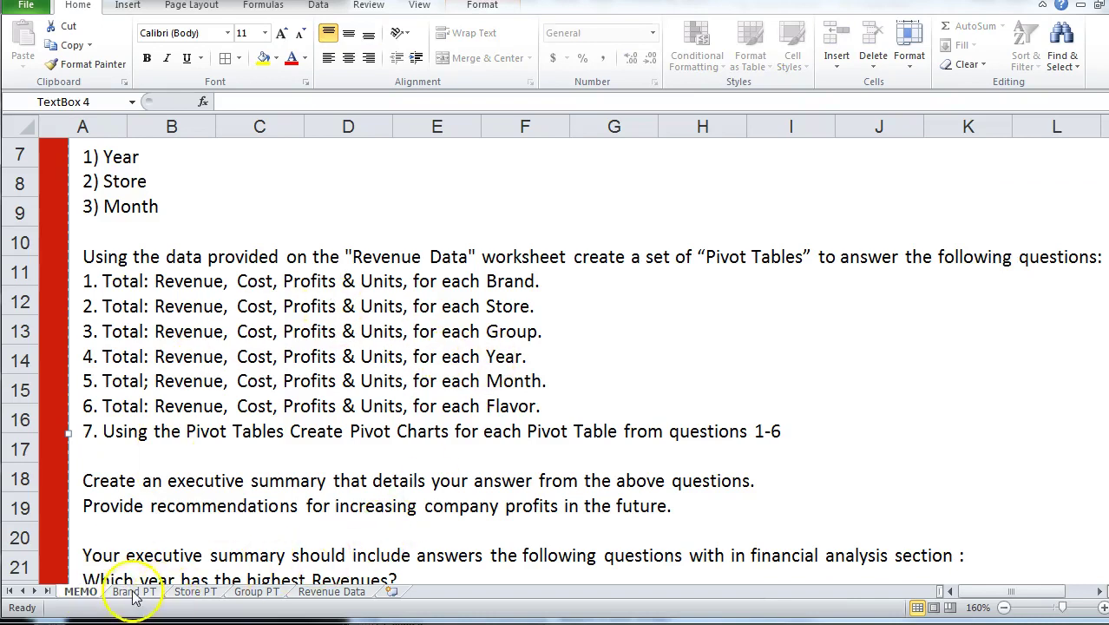
click(317, 593)
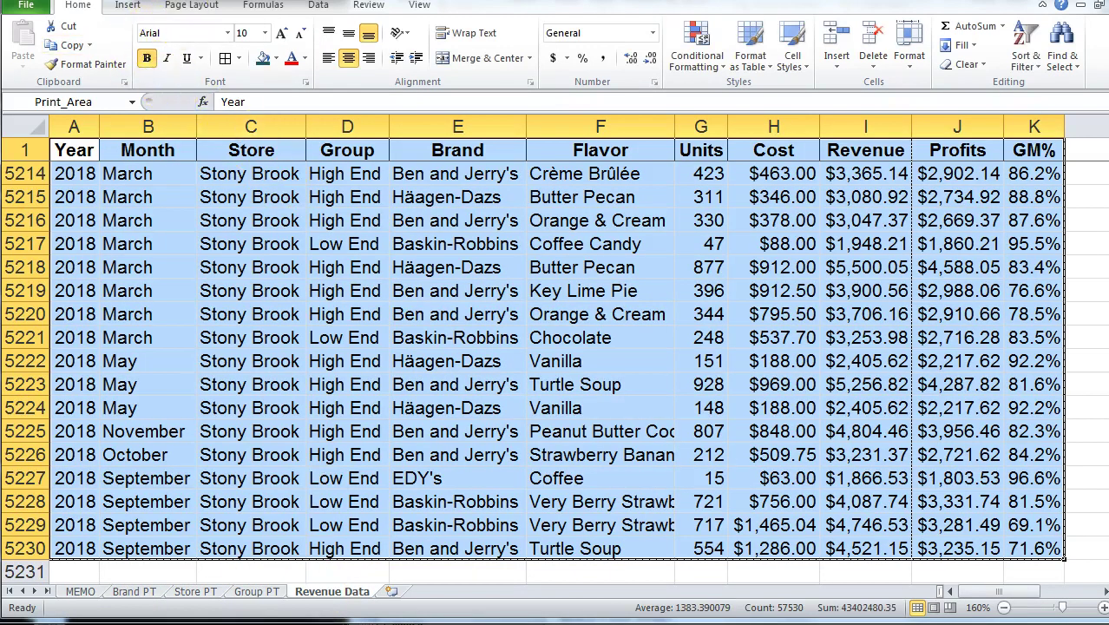
click(126, 6)
click(30, 46)
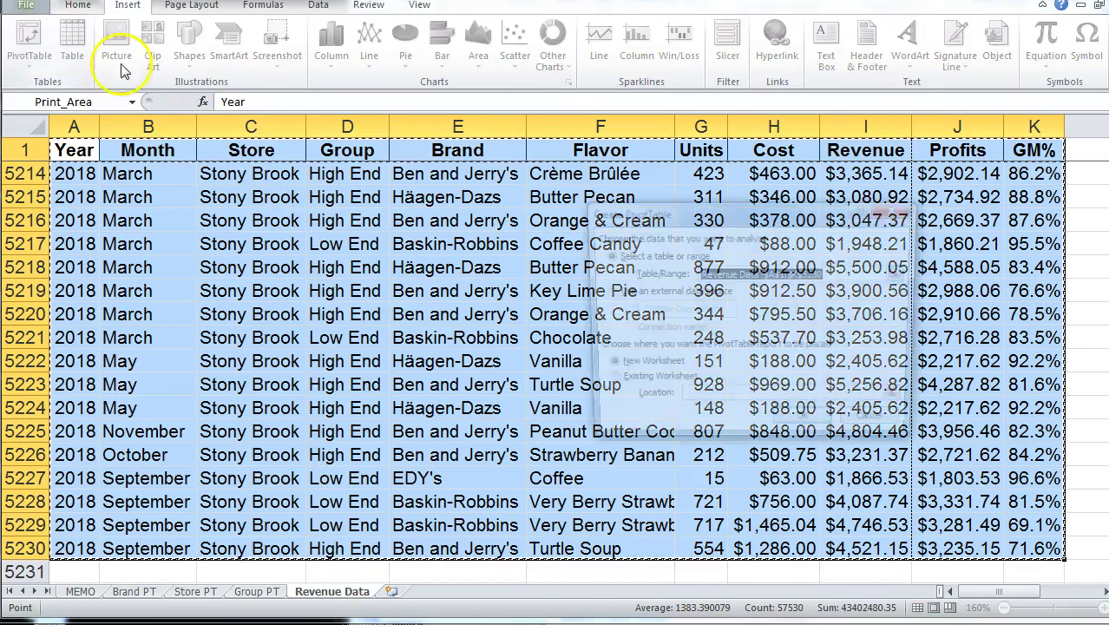
click(804, 425)
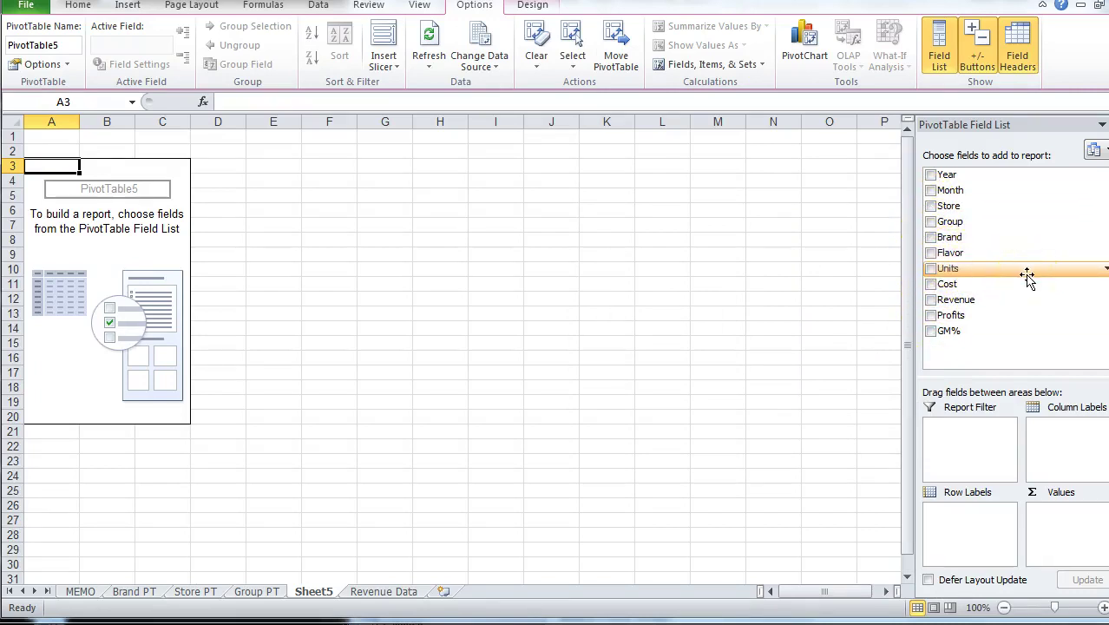
- On Sheet5, build the pivot table with Year as row labels and summed Revenue, Cost, Profits and Units as values
click(931, 175)
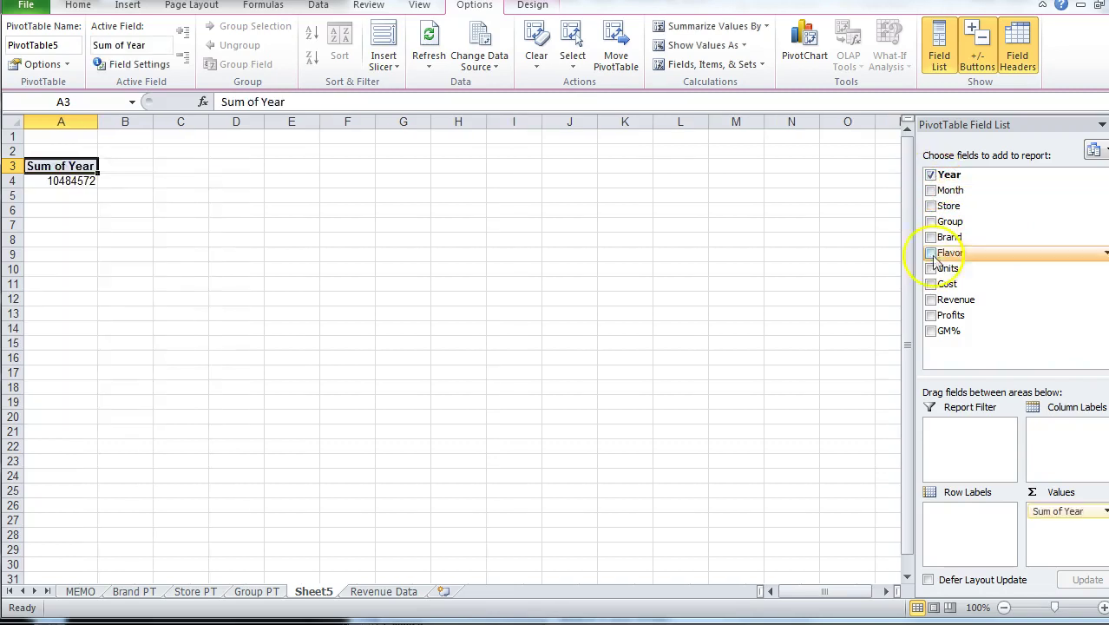
click(931, 300)
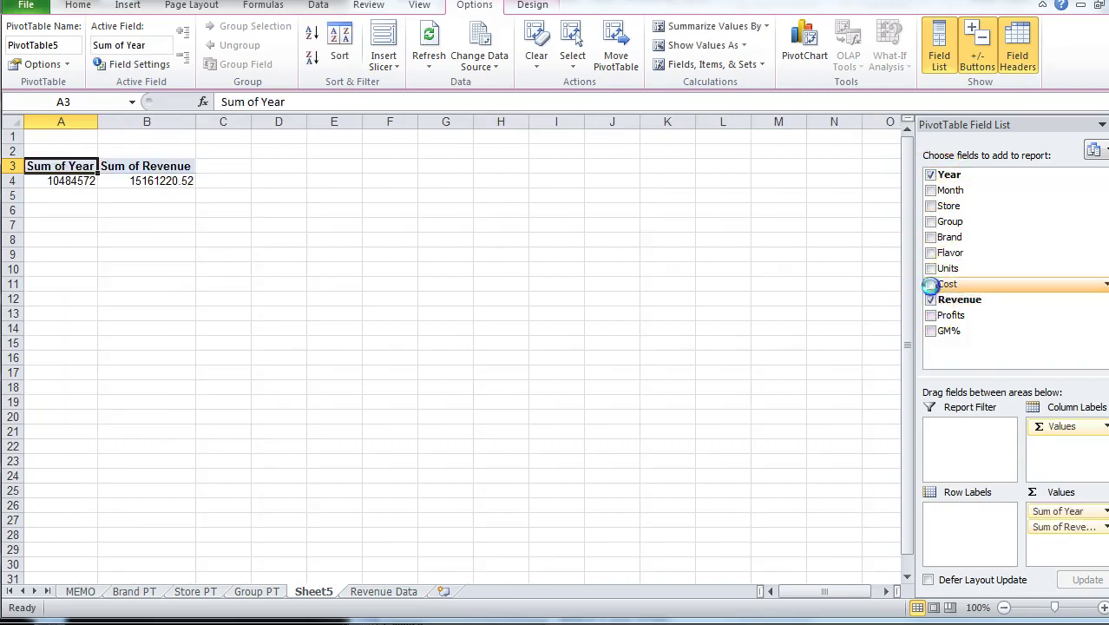
click(931, 284)
click(930, 315)
click(930, 268)
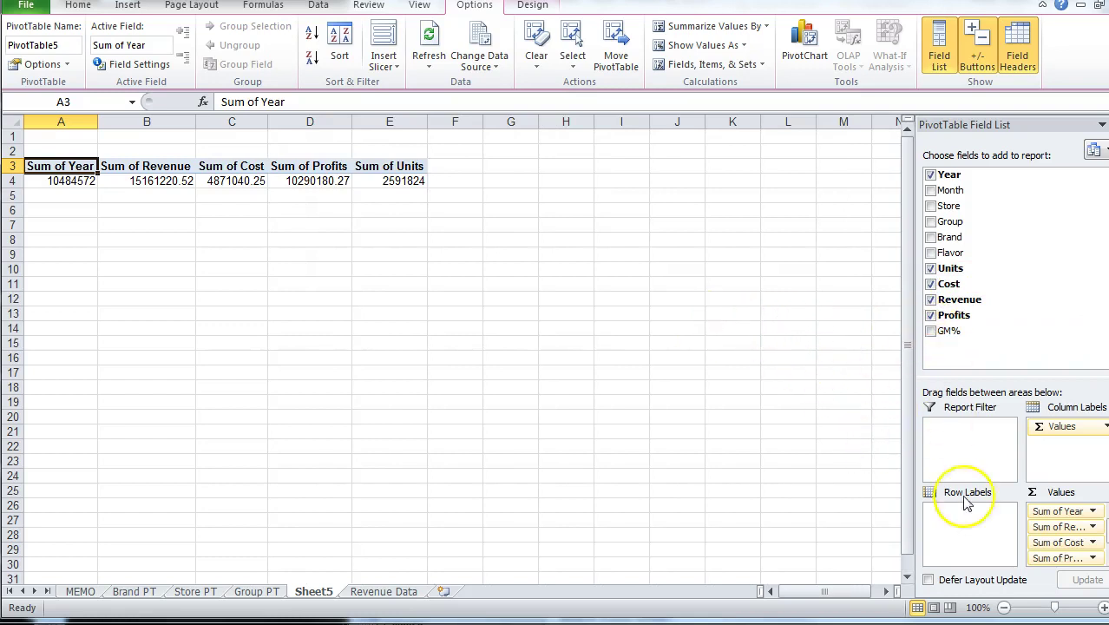
drag(1053, 530, 952, 520)
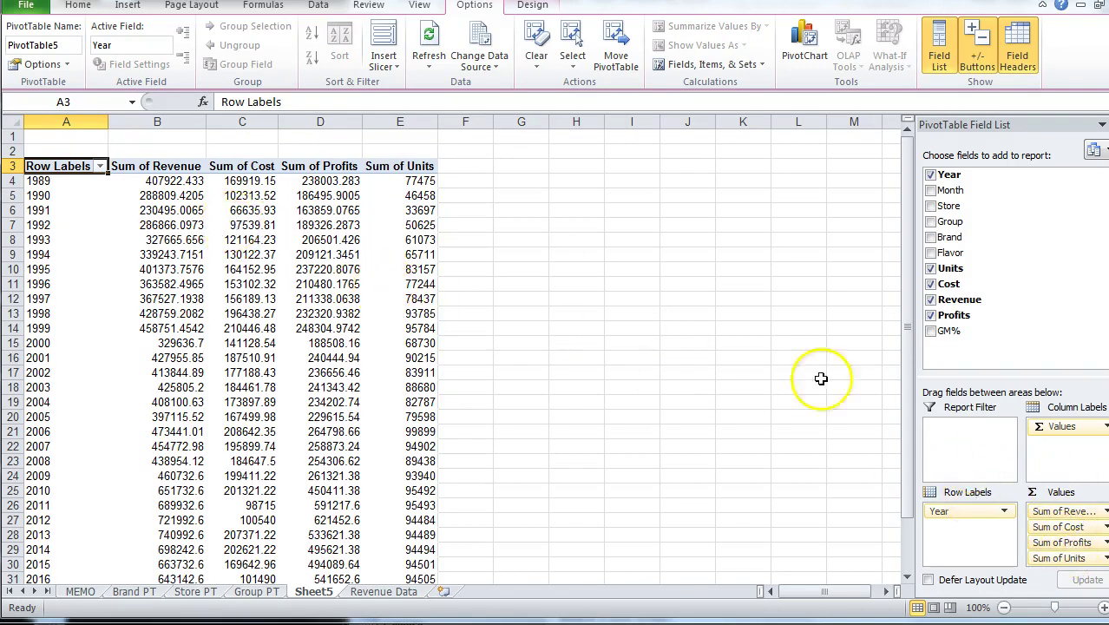
- Format all Revenue, Cost and Profits values of the Year pivot table, including the grand total, as Currency without decimals
drag(144, 186, 336, 251)
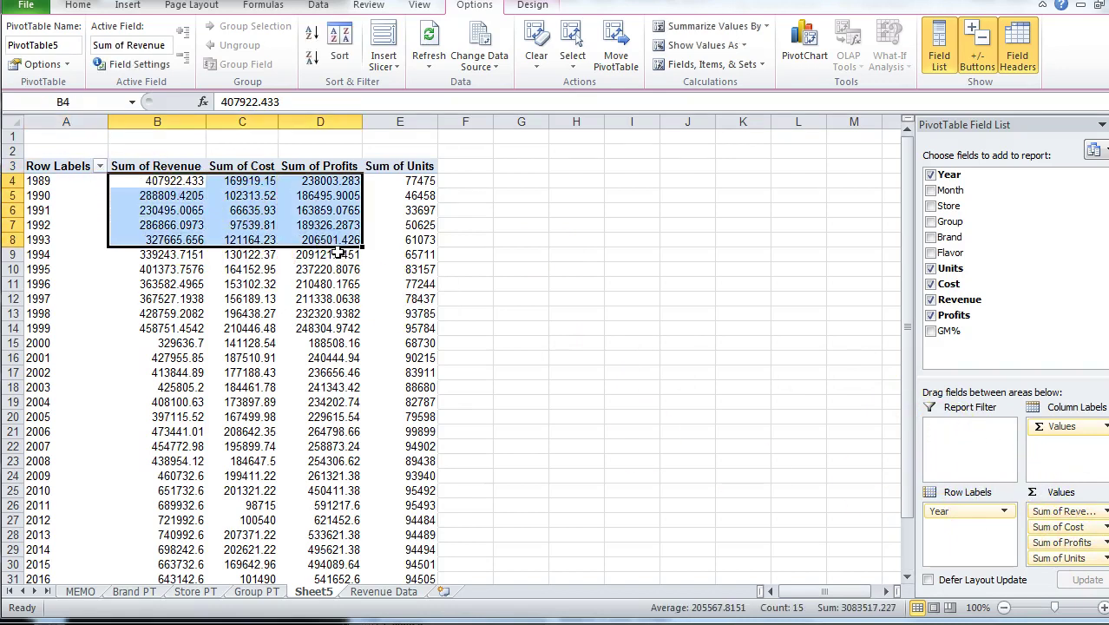
key(ctrl+shift+Down)
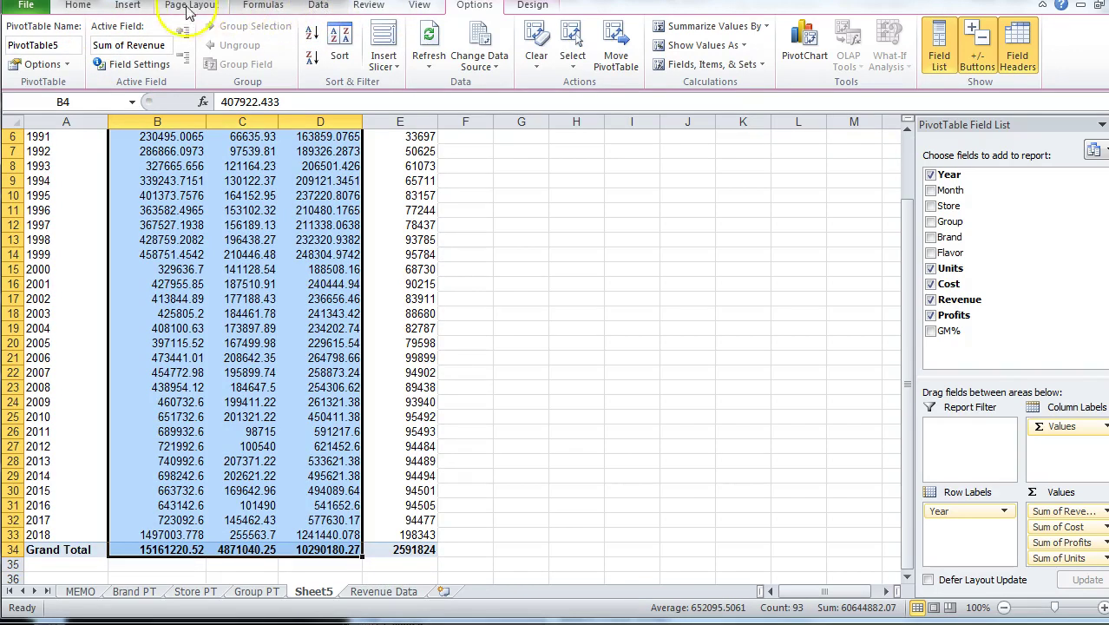
click(87, 9)
click(653, 33)
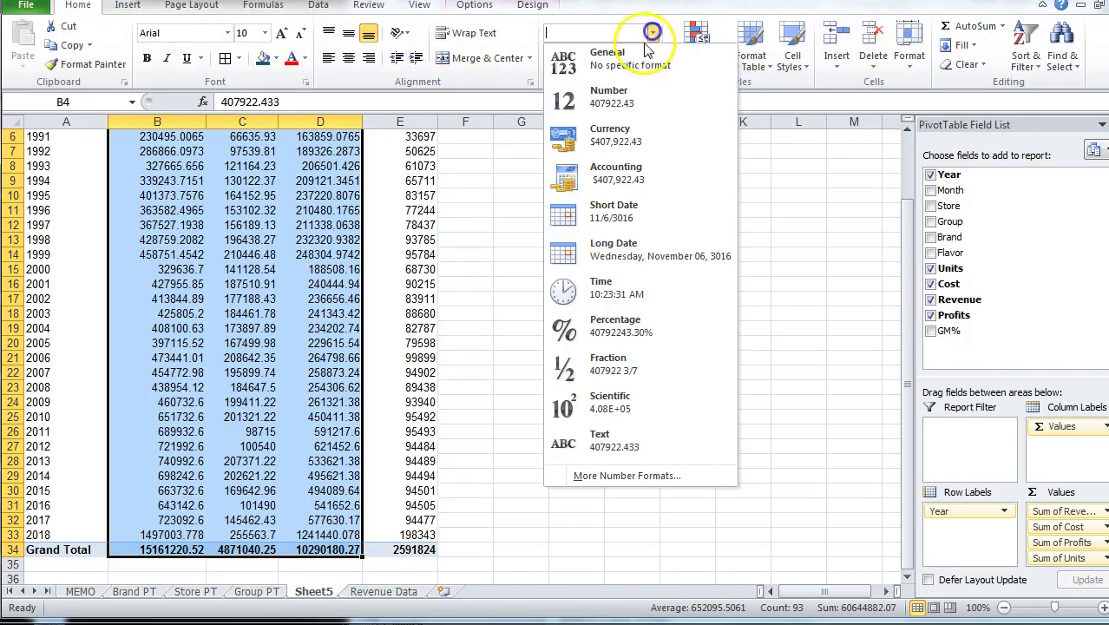
click(622, 134)
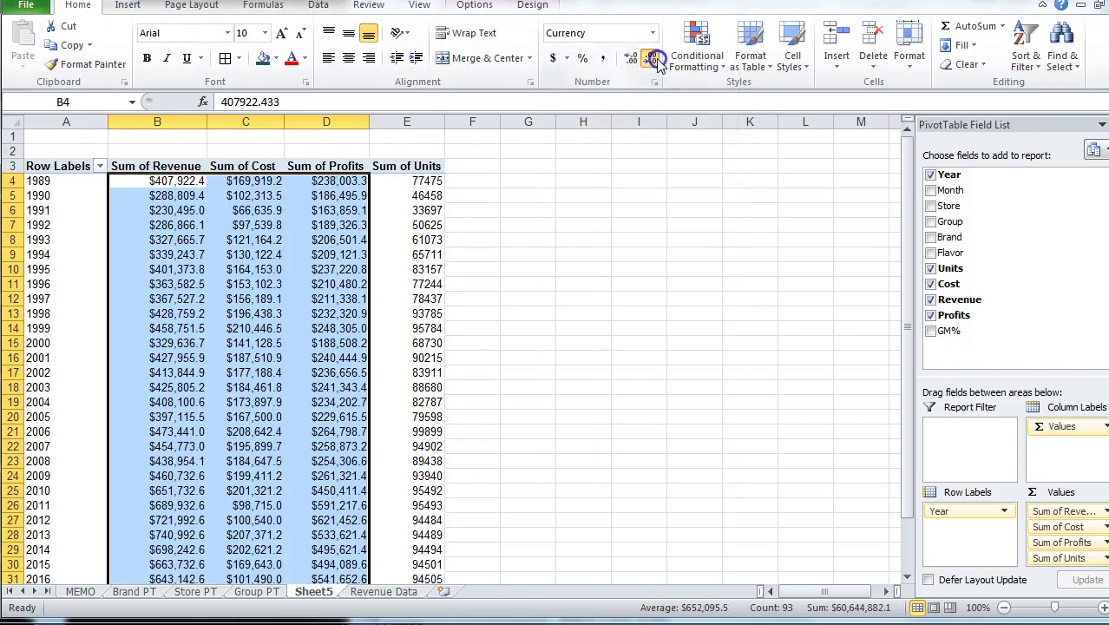
- Autofit the sheet's column widths and rename the sheet Year PT
click(64, 120)
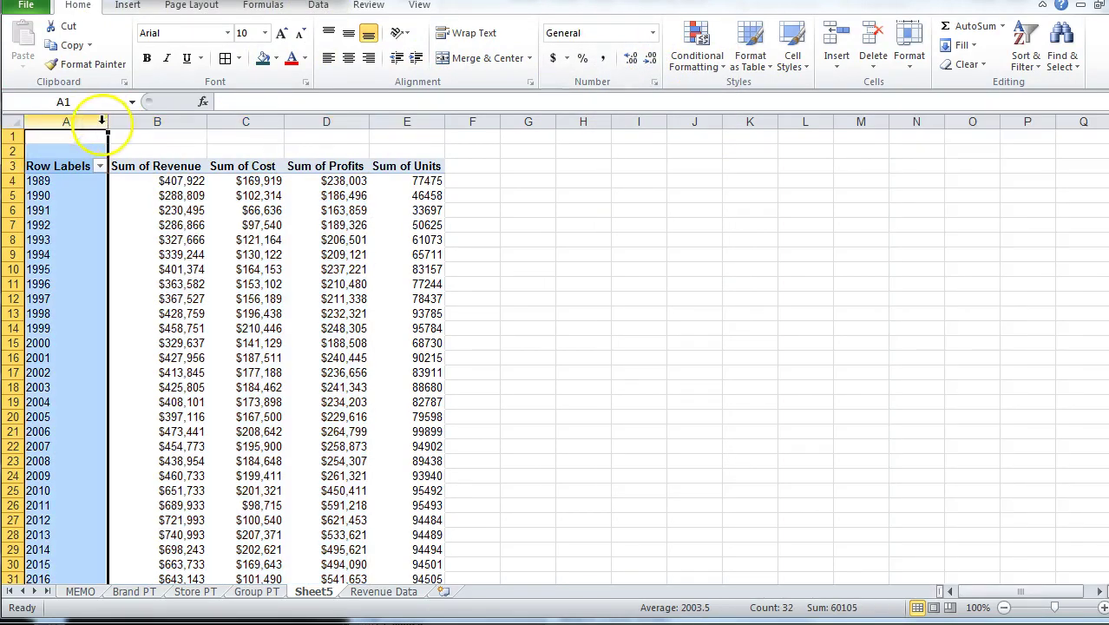
click(12, 122)
double_click(108, 123)
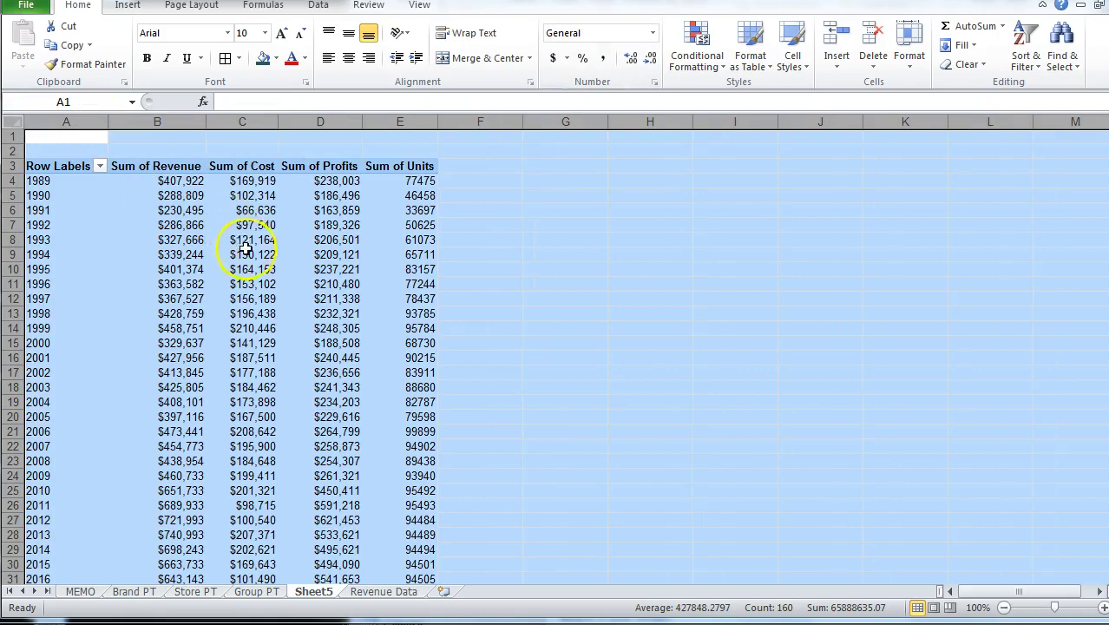
click(486, 296)
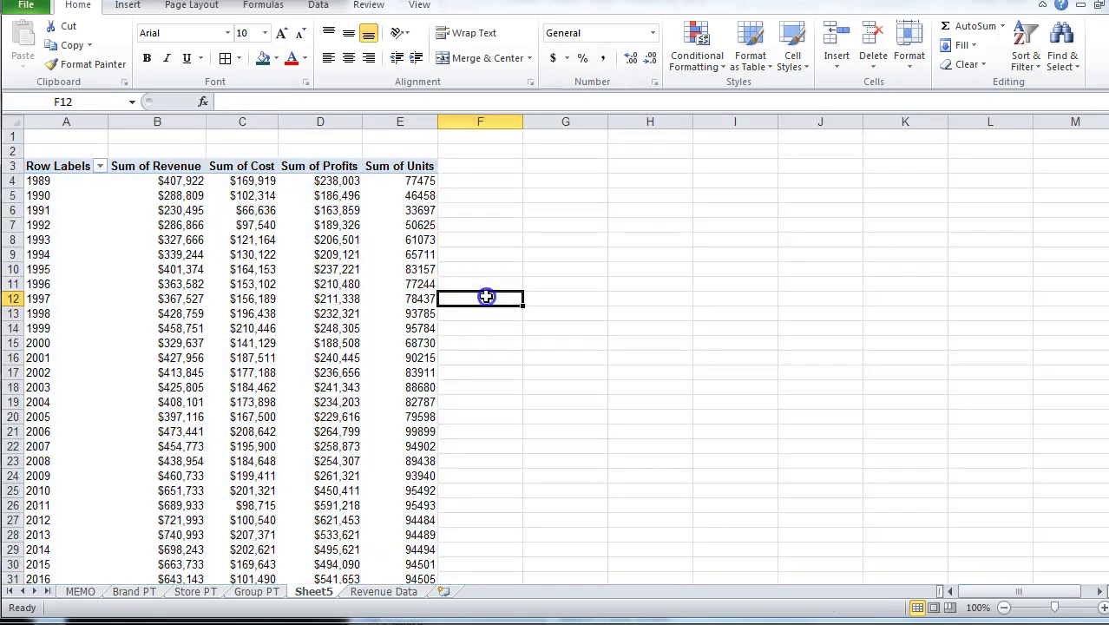
double_click(314, 591)
text(YEar)
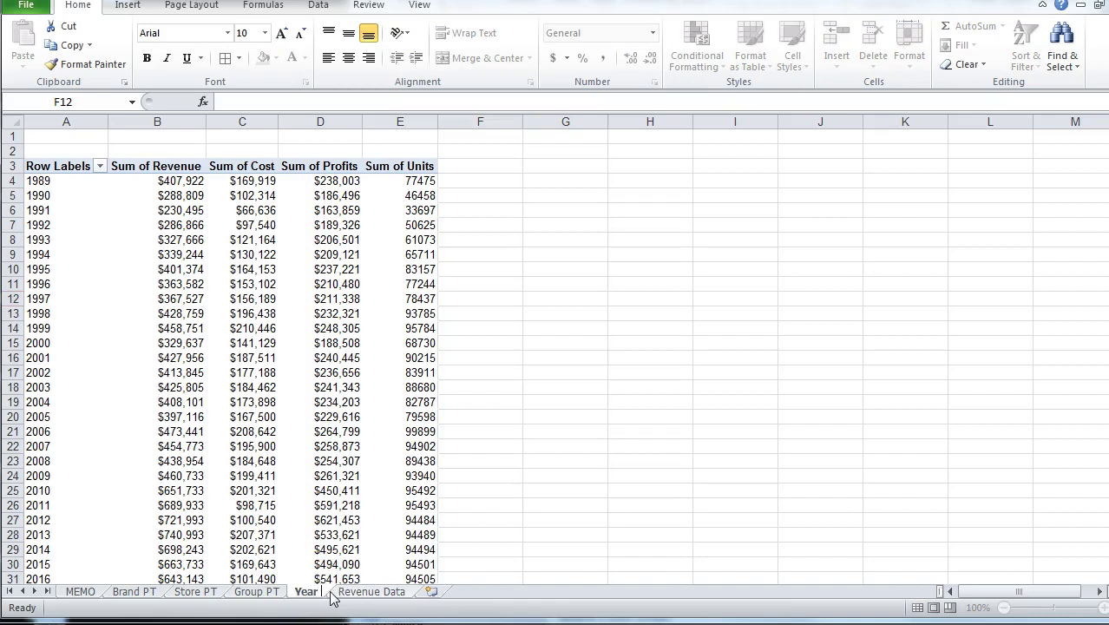
- Check the memo for the next question and create a PivotTable from Revenue Data range A1:K5230 on a new worksheet
click(81, 591)
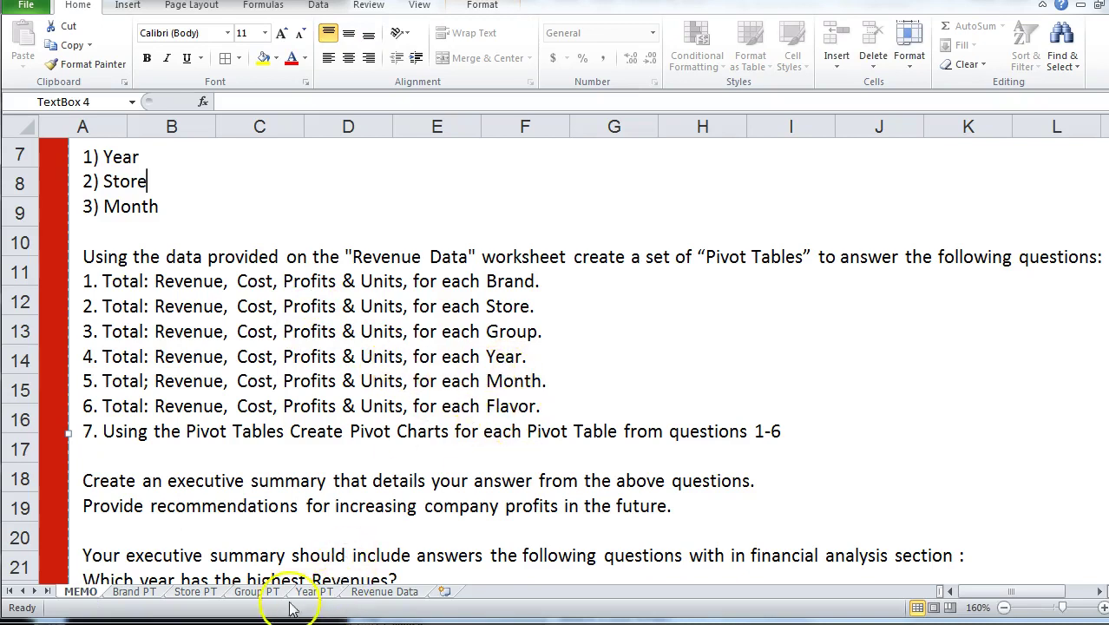
click(381, 594)
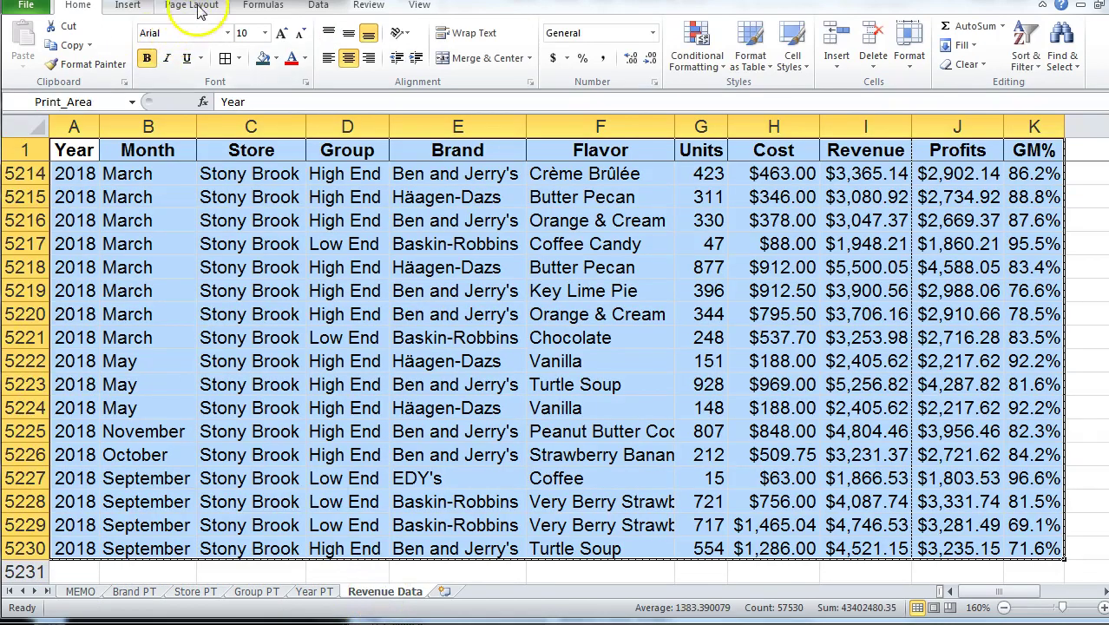
click(130, 6)
click(29, 43)
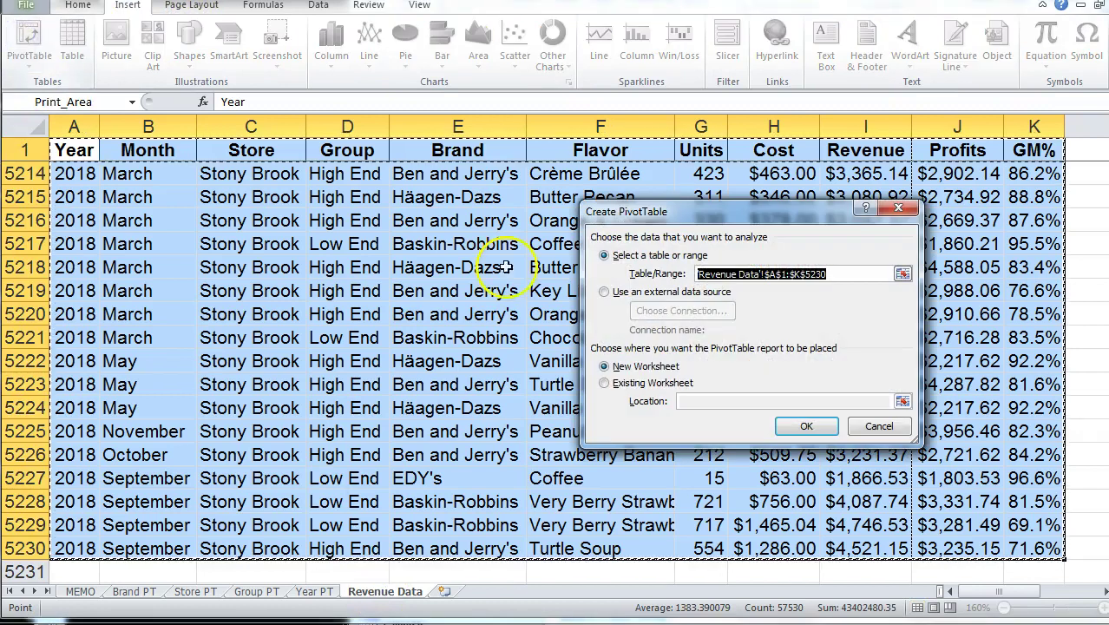
click(827, 431)
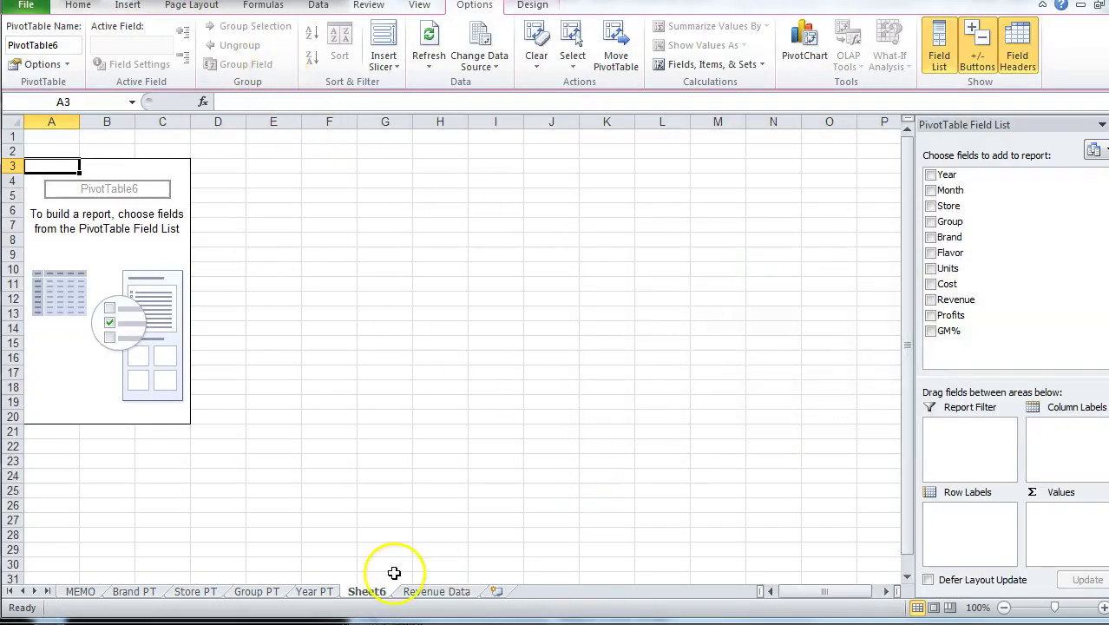
- Rename Sheet6 as Month PT and put Month in the pivot table's row labels
double_click(366, 591)
text(Month PT)
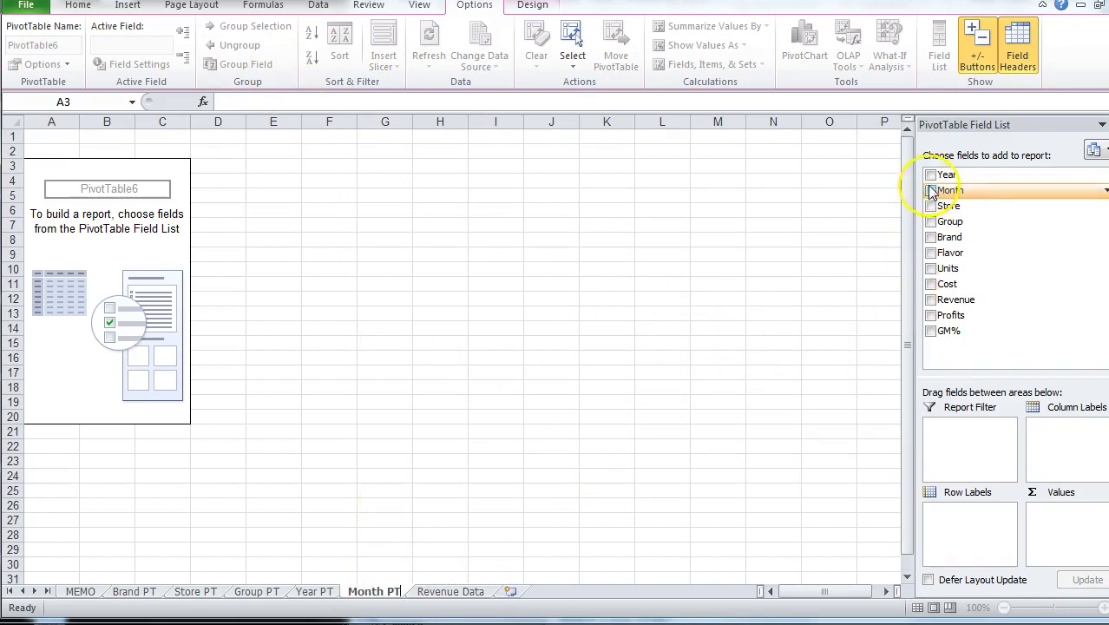
click(930, 190)
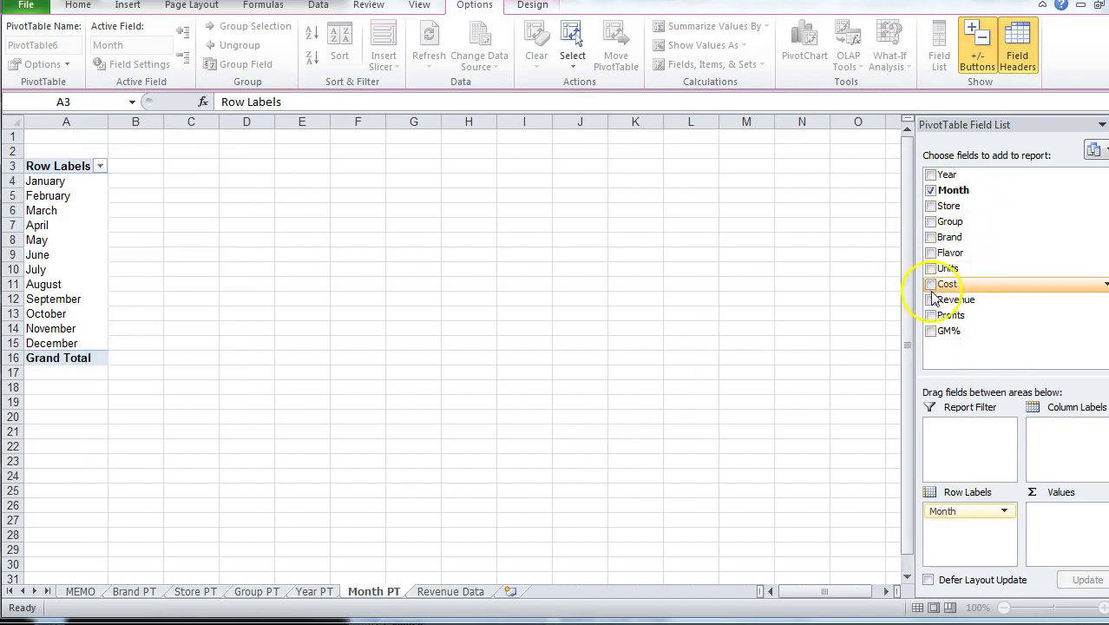
click(931, 300)
click(930, 315)
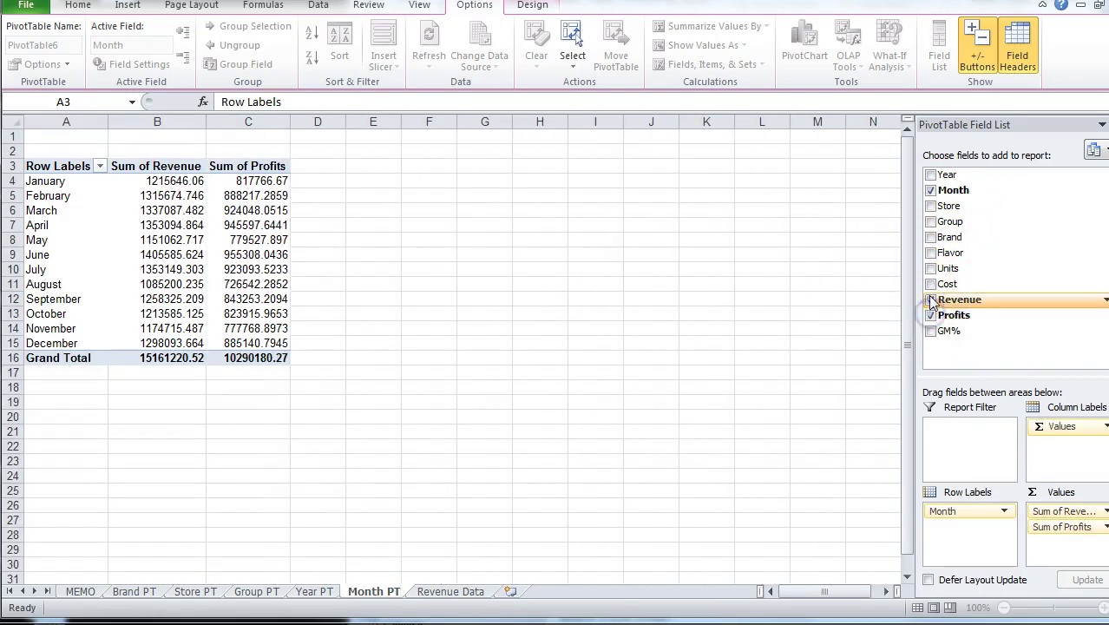
click(930, 284)
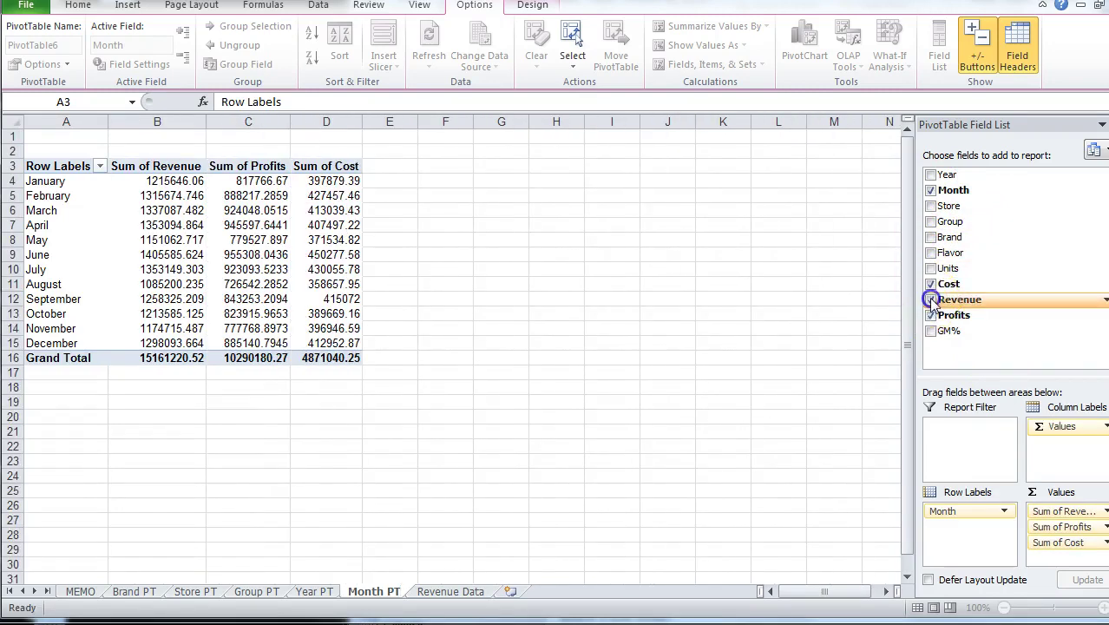
click(931, 301)
click(930, 315)
click(930, 284)
- Add the sums of Revenue, Profits, Cost and Units to the Month pivot table's values
click(931, 299)
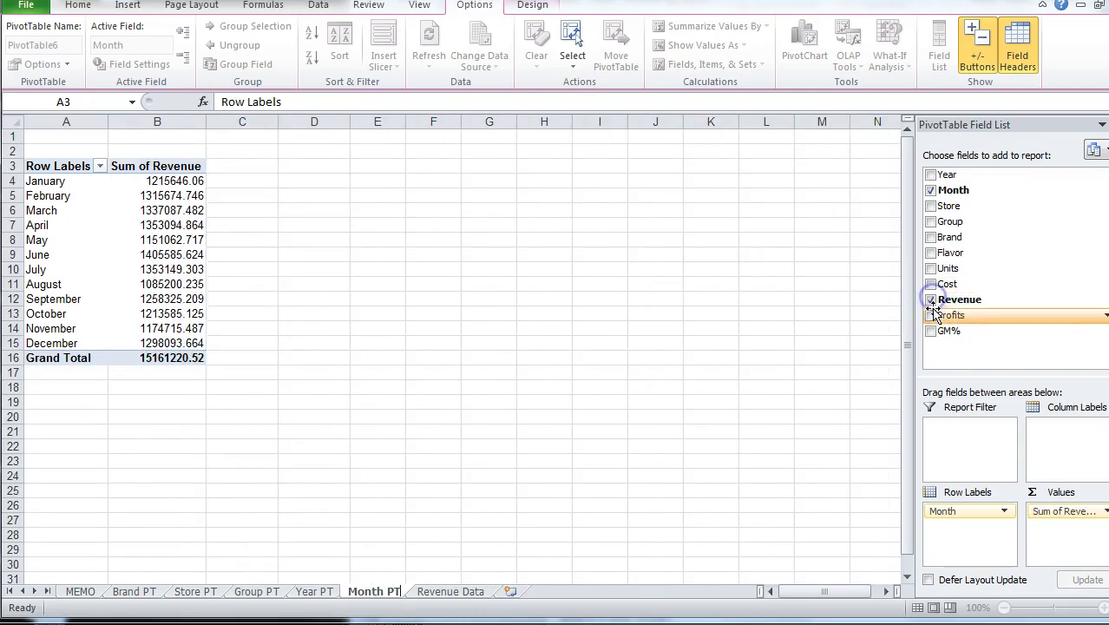
click(930, 315)
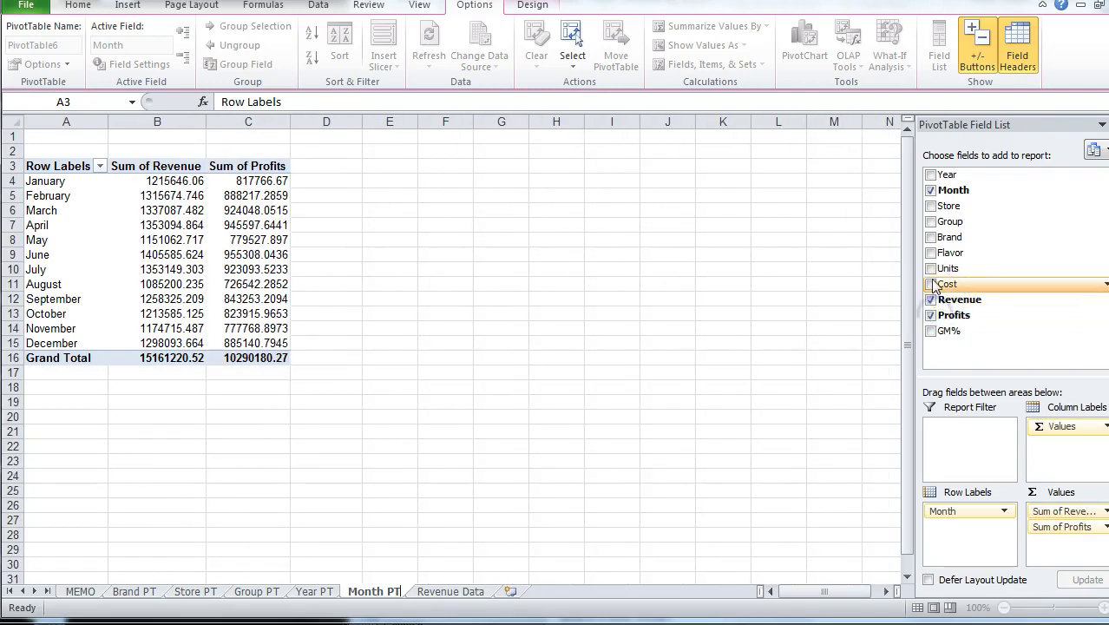
click(930, 284)
click(931, 268)
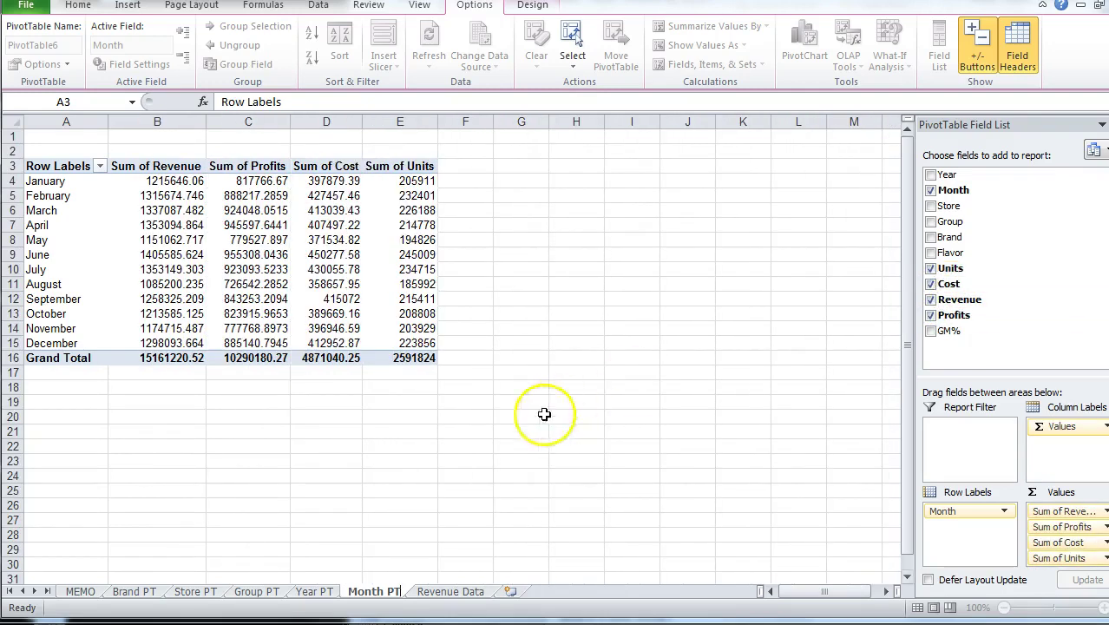
click(314, 591)
click(368, 594)
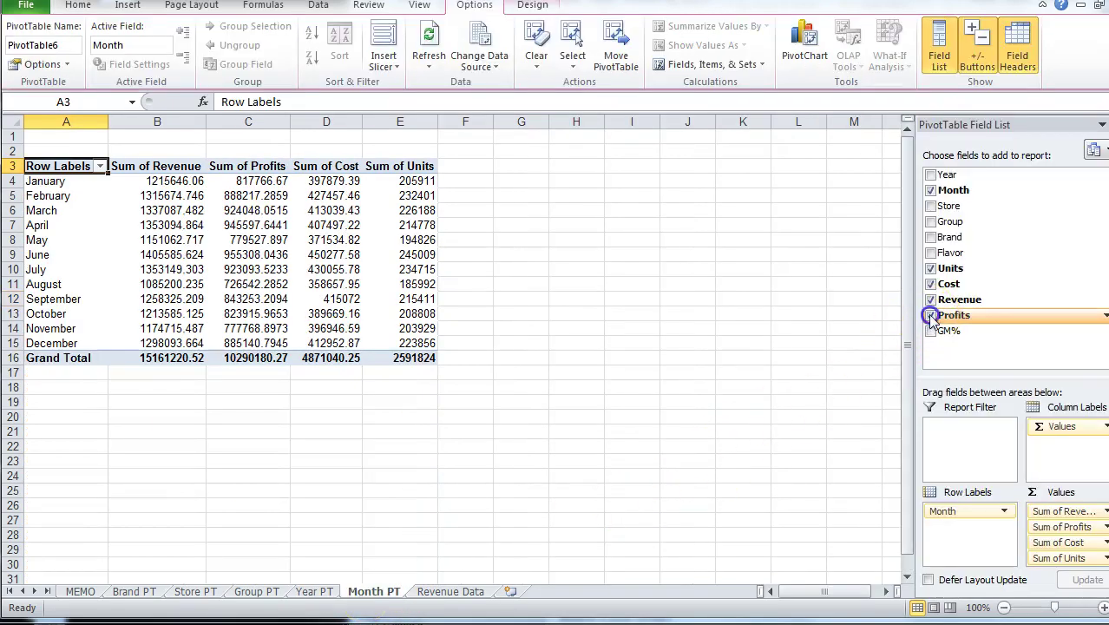
- Remove the Month pivot table's four value fields and add them again in the order Revenue, Cost, Profits, Units
click(931, 299)
click(931, 284)
click(931, 269)
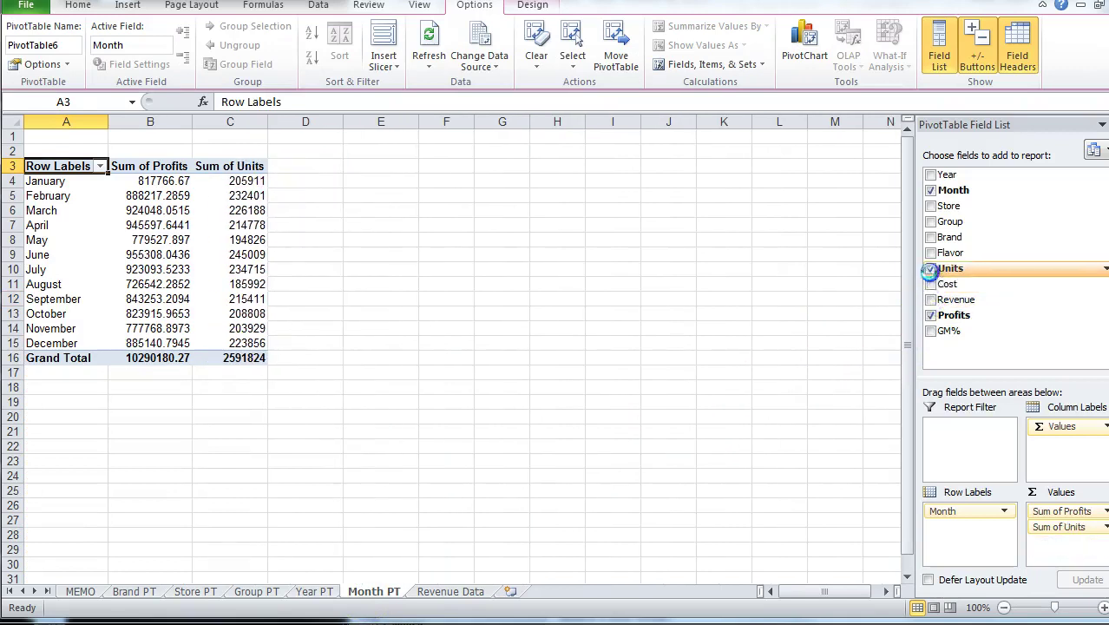
click(931, 317)
click(930, 300)
click(930, 284)
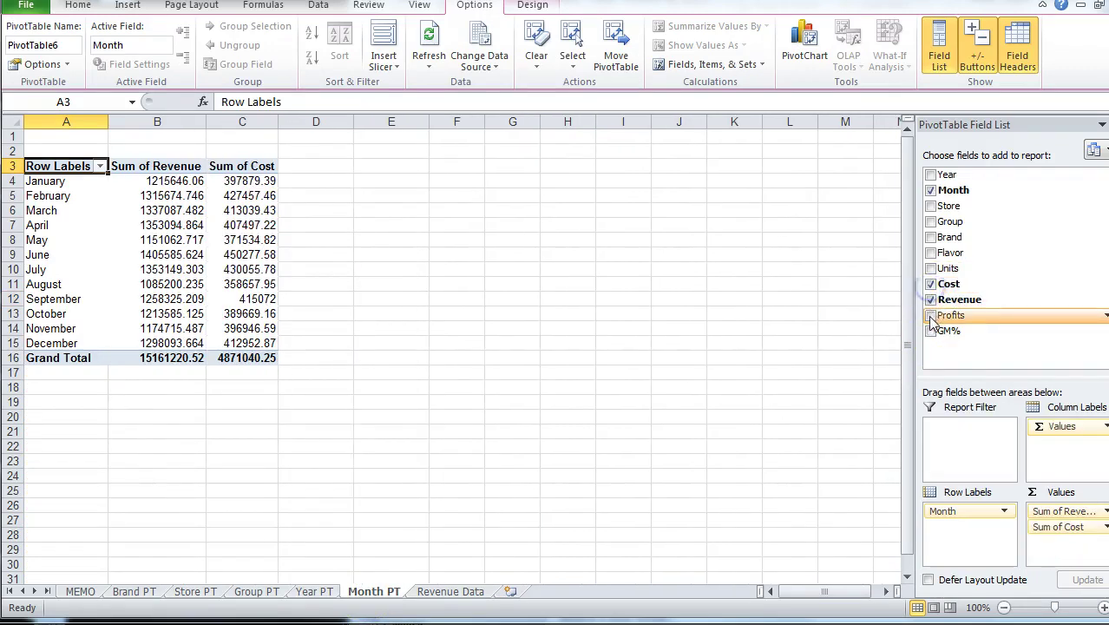
click(930, 316)
click(930, 268)
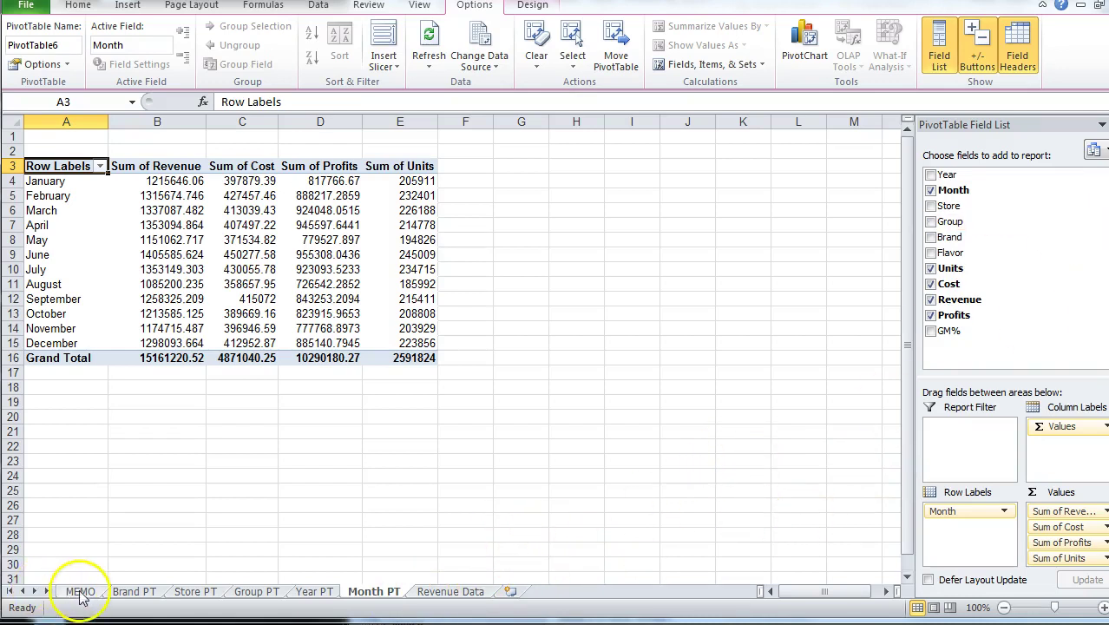
- Create another PivotTable from the Revenue Data range on a new worksheet and rename that sheet Flavor PT
click(451, 591)
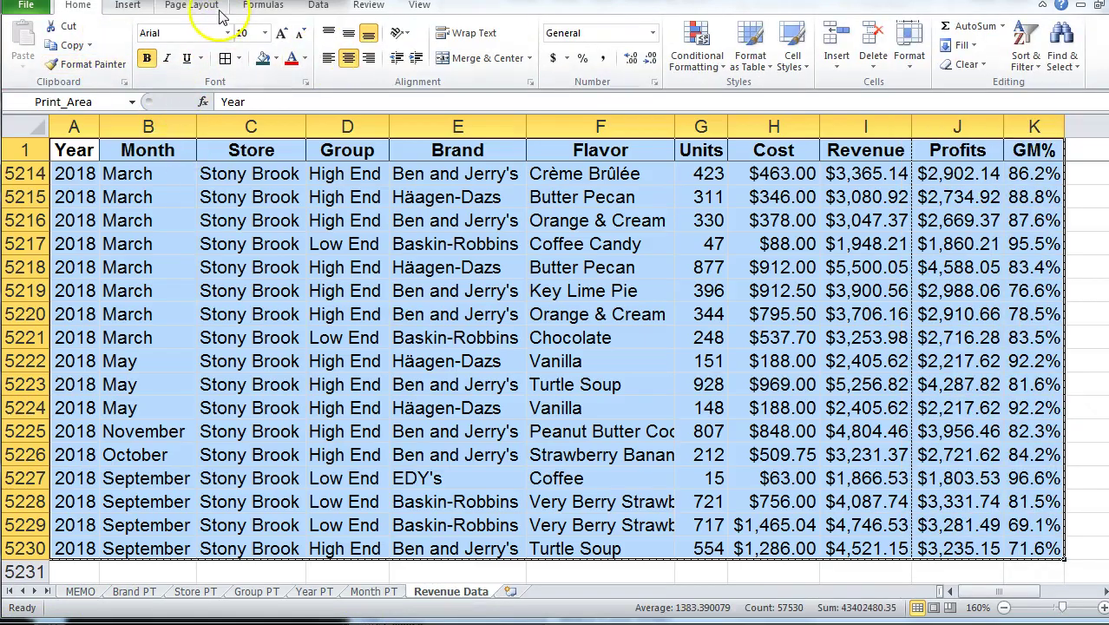
click(127, 5)
click(30, 39)
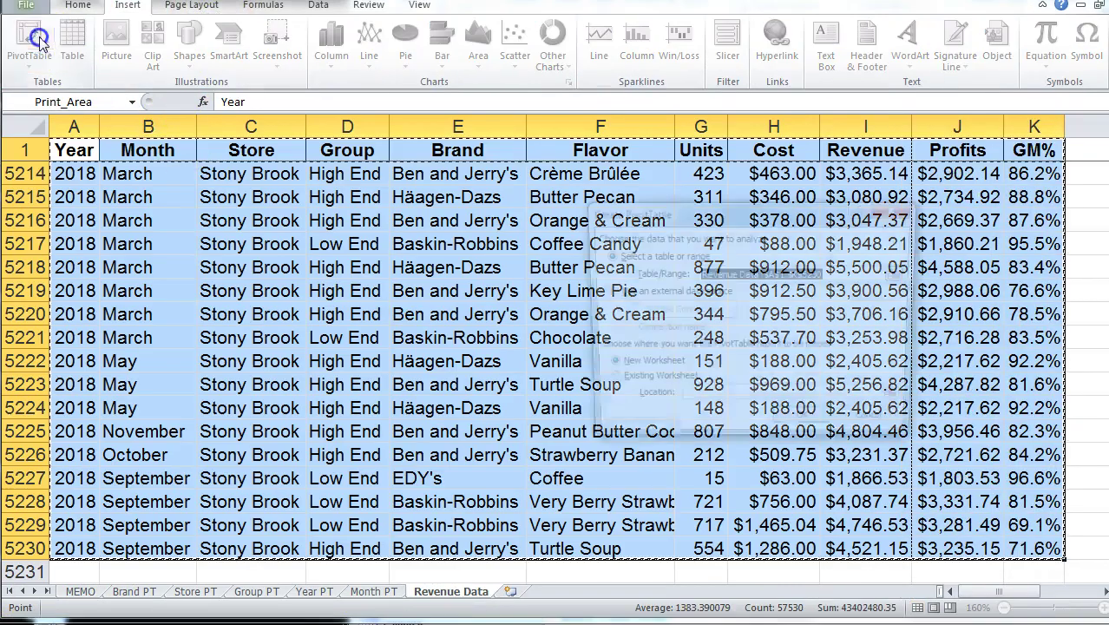
click(790, 425)
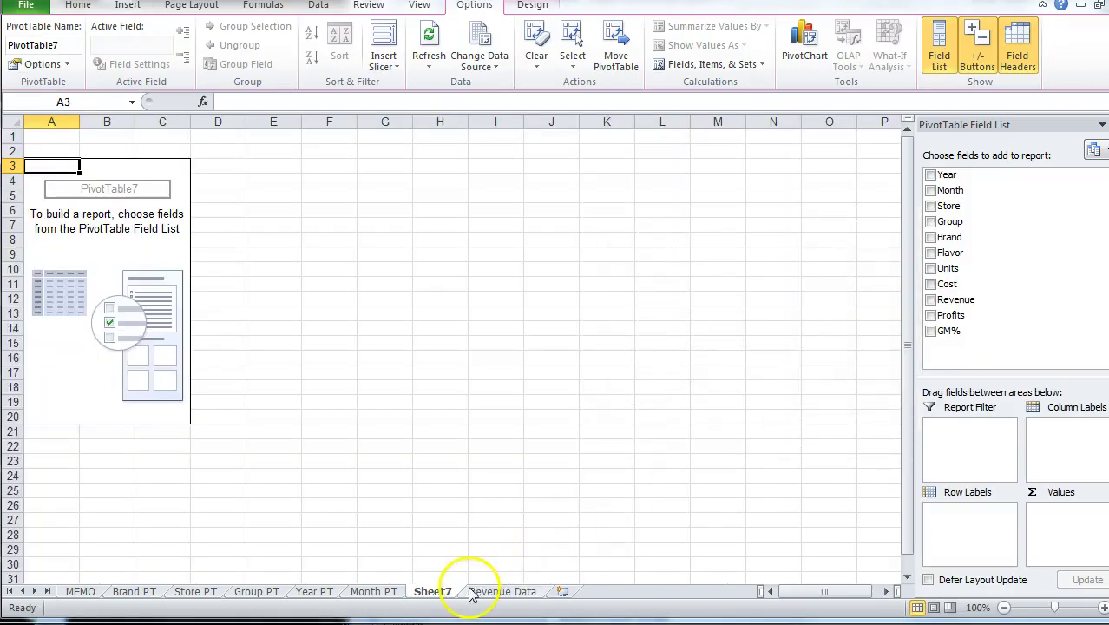
double_click(434, 591)
text(Flavor PT)
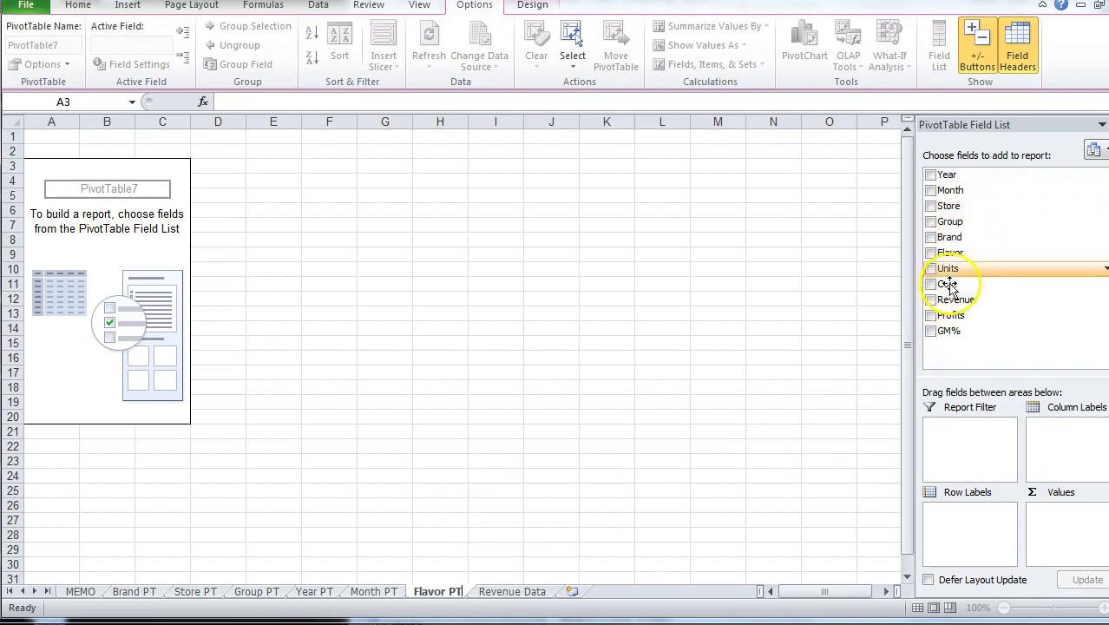
- Fill the Flavor PT pivot table with Flavor as rows and summed Revenue, Cost, Profits and Units as values, in that order
click(931, 253)
click(930, 299)
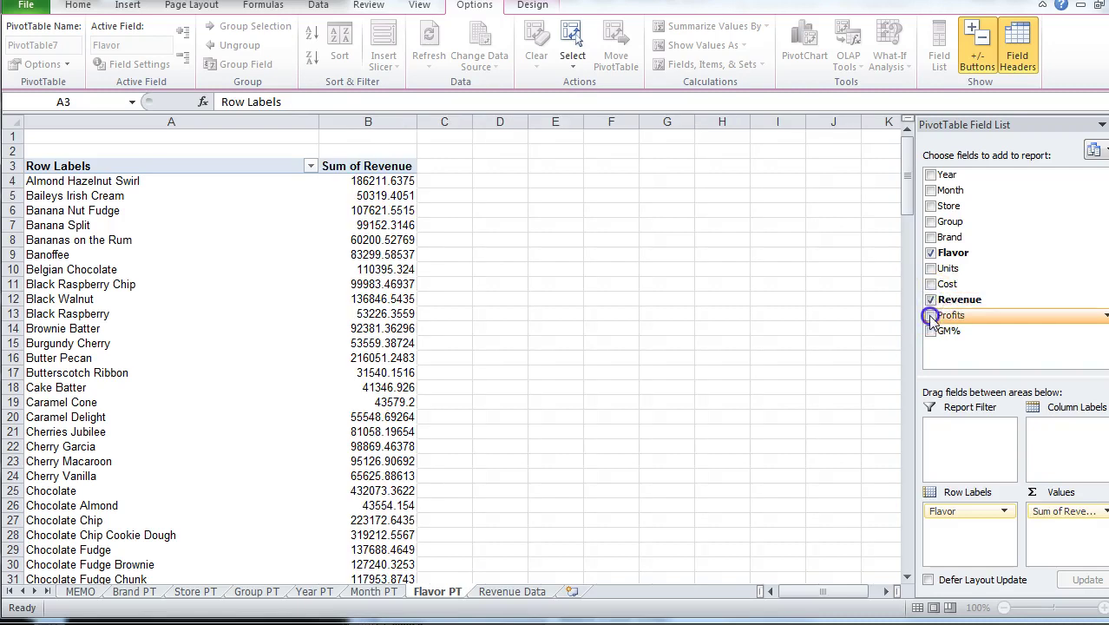
click(931, 315)
click(930, 315)
click(930, 284)
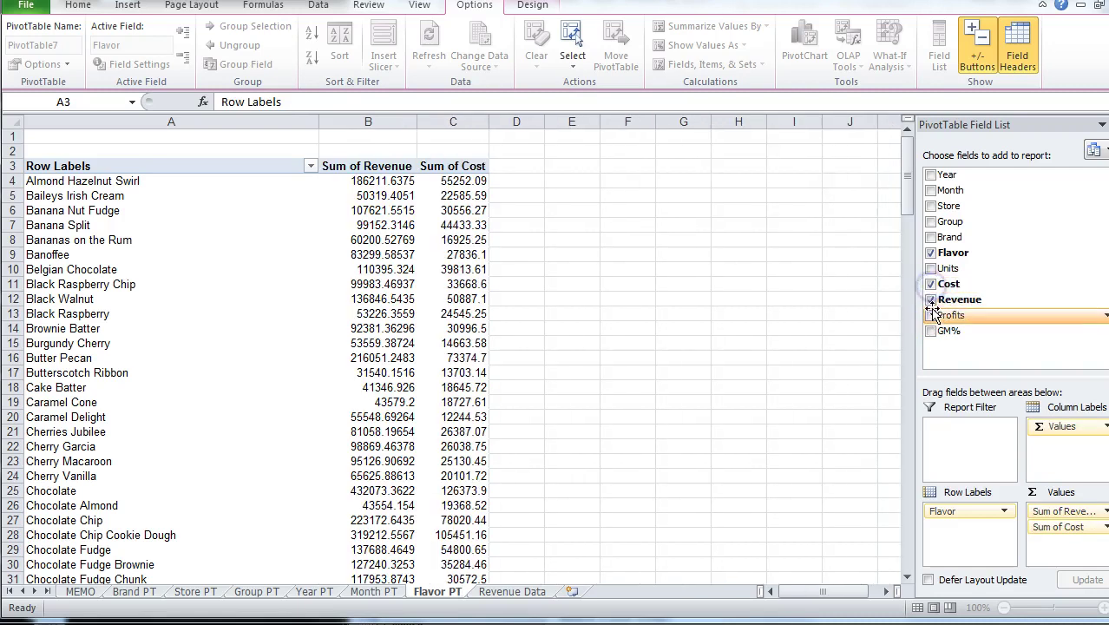
click(930, 315)
click(931, 268)
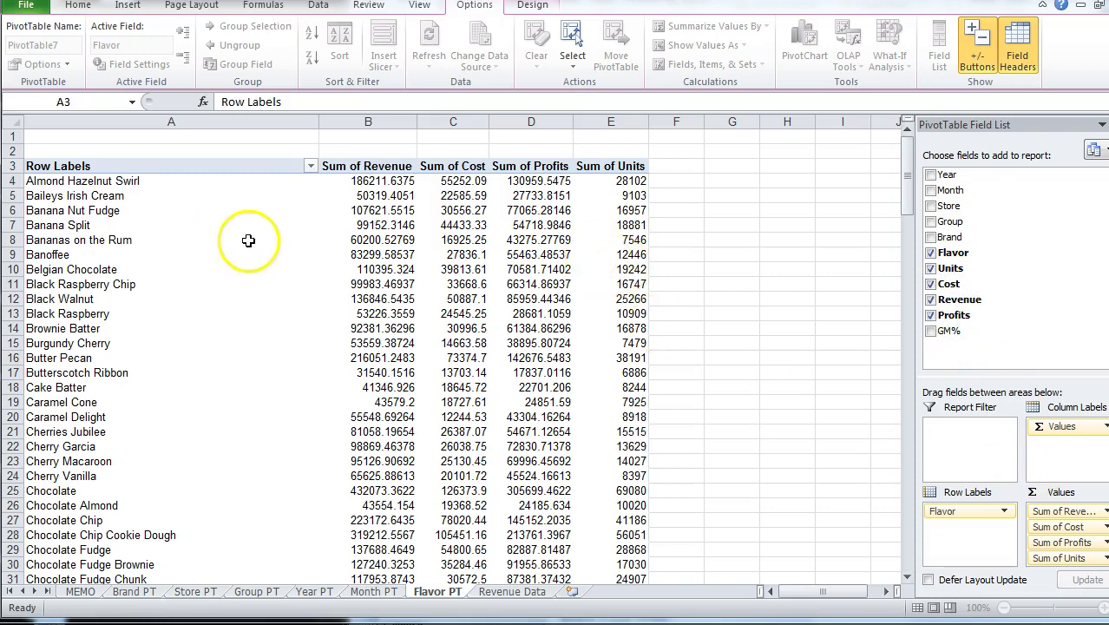
mouse_move(447, 435)
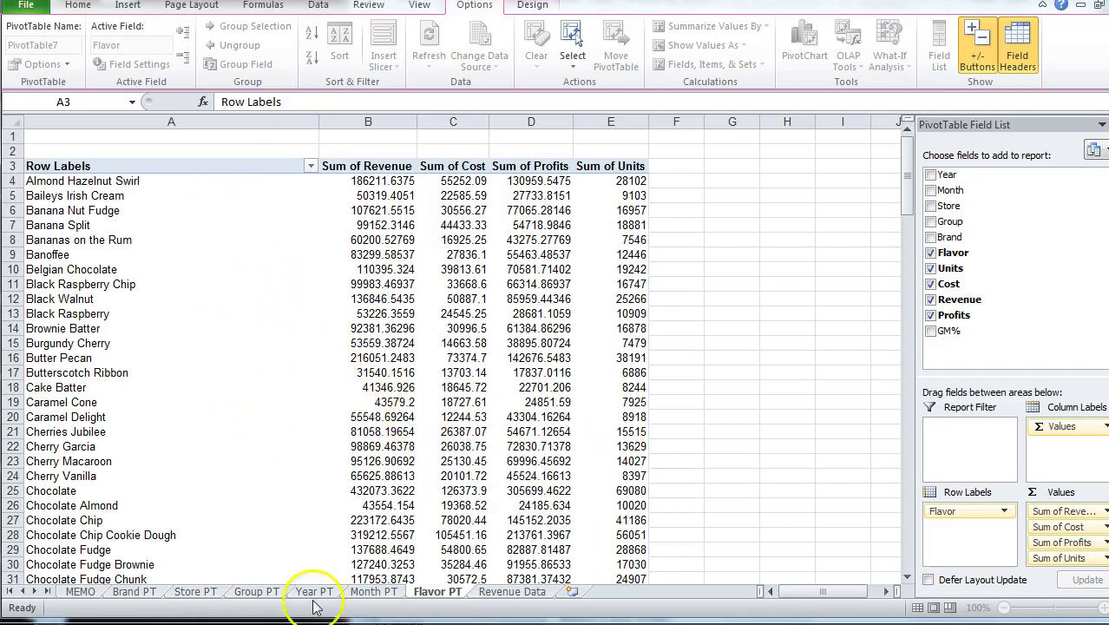
- Swap Flavor for Store in the Flavor PT pivot table's rows and nest Year beneath Store instead of summing it
click(931, 206)
click(932, 254)
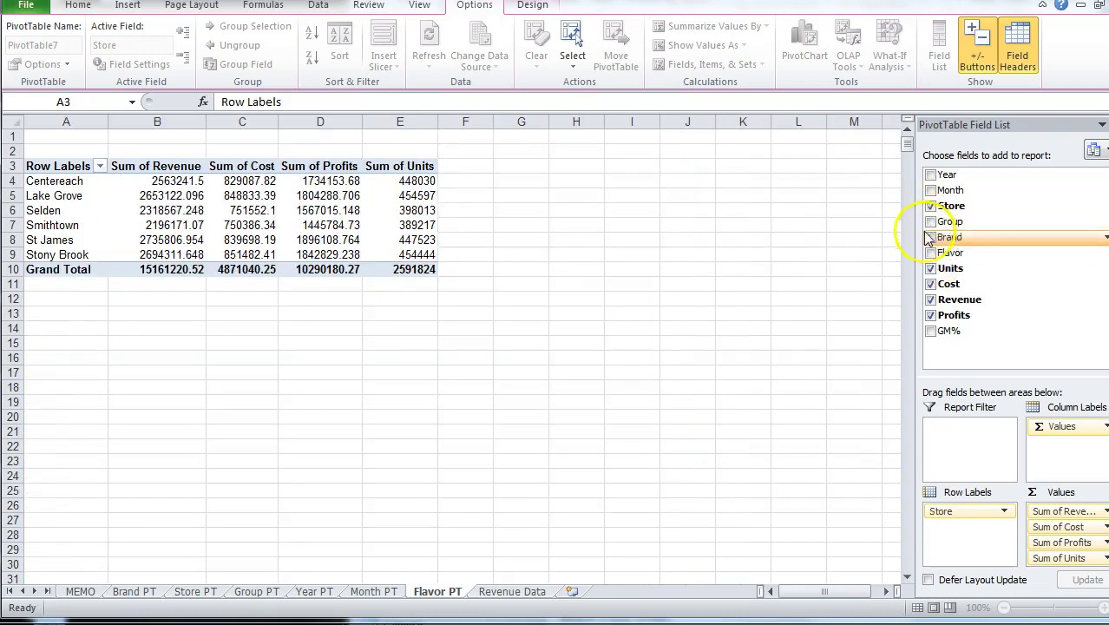
click(930, 174)
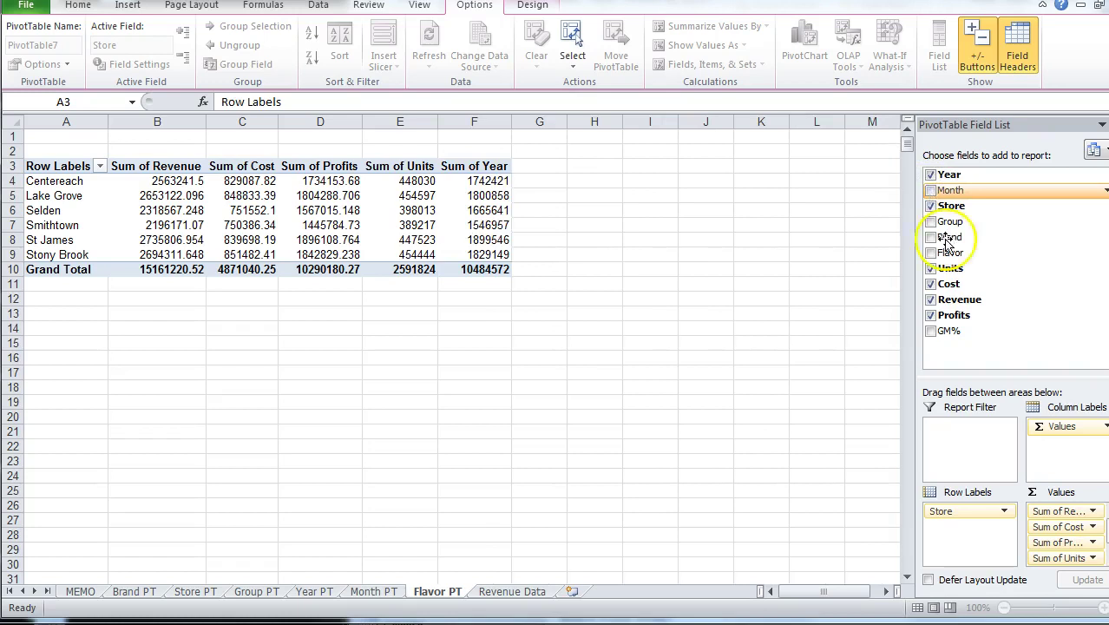
click(1052, 430)
drag(1051, 430, 986, 349)
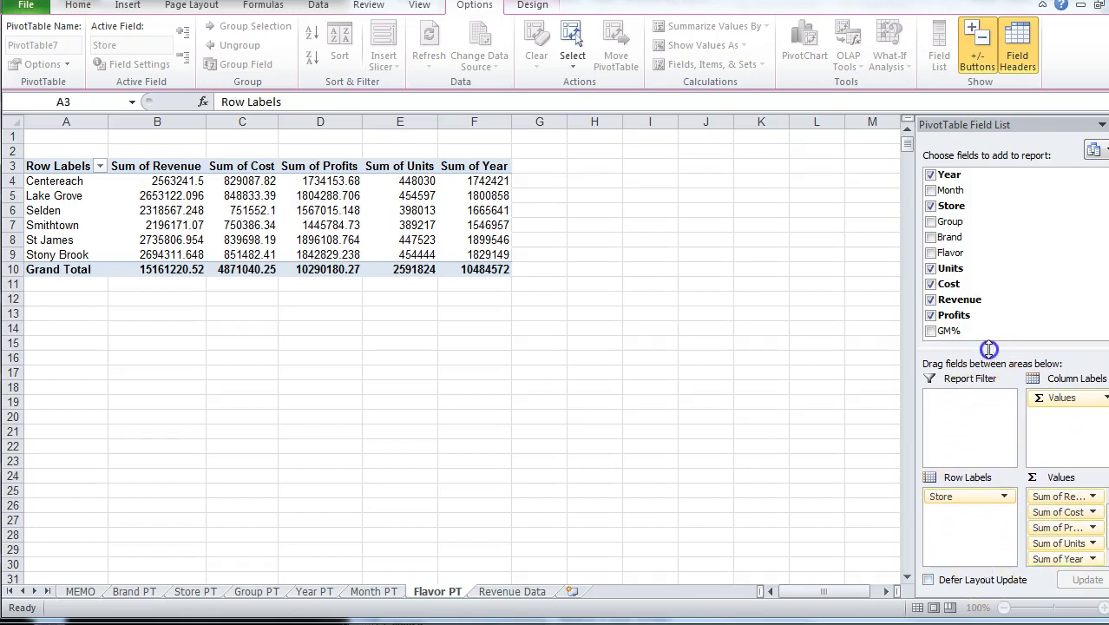
click(1050, 560)
drag(1050, 559, 950, 526)
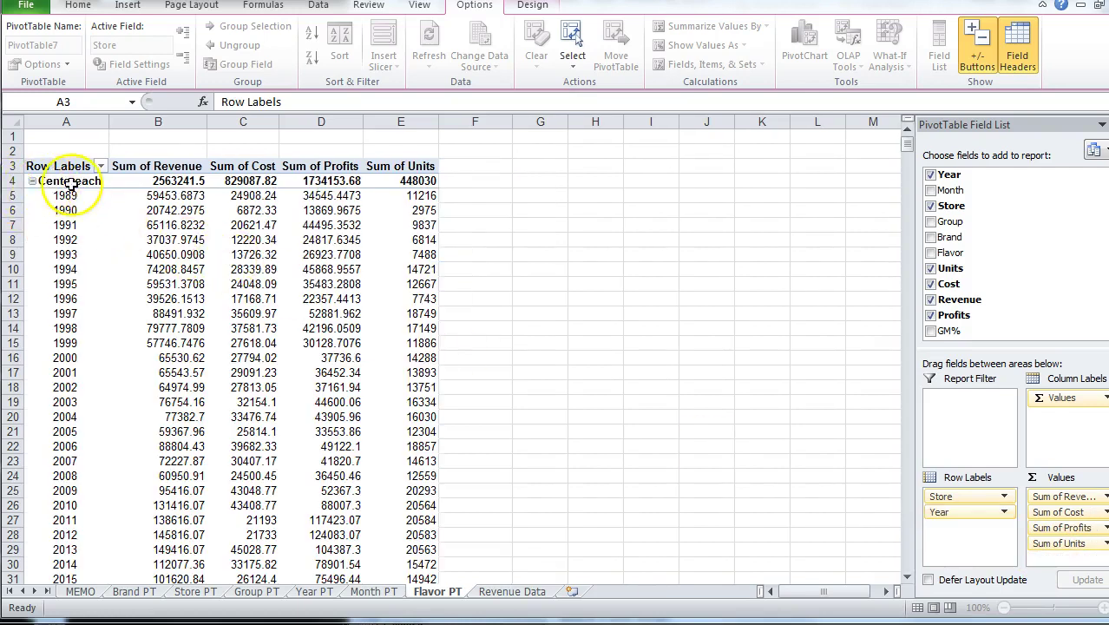
- Nest Flavor, Brand, Group and Month, in that order, beneath Year in the Flavor PT pivot table's row labels
click(931, 254)
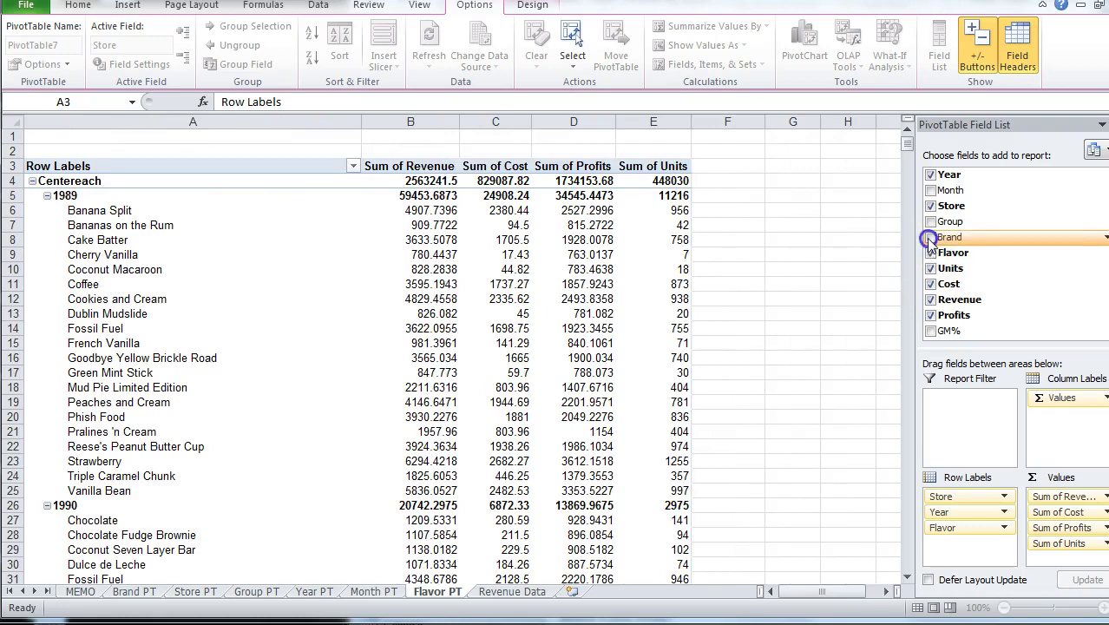
click(929, 237)
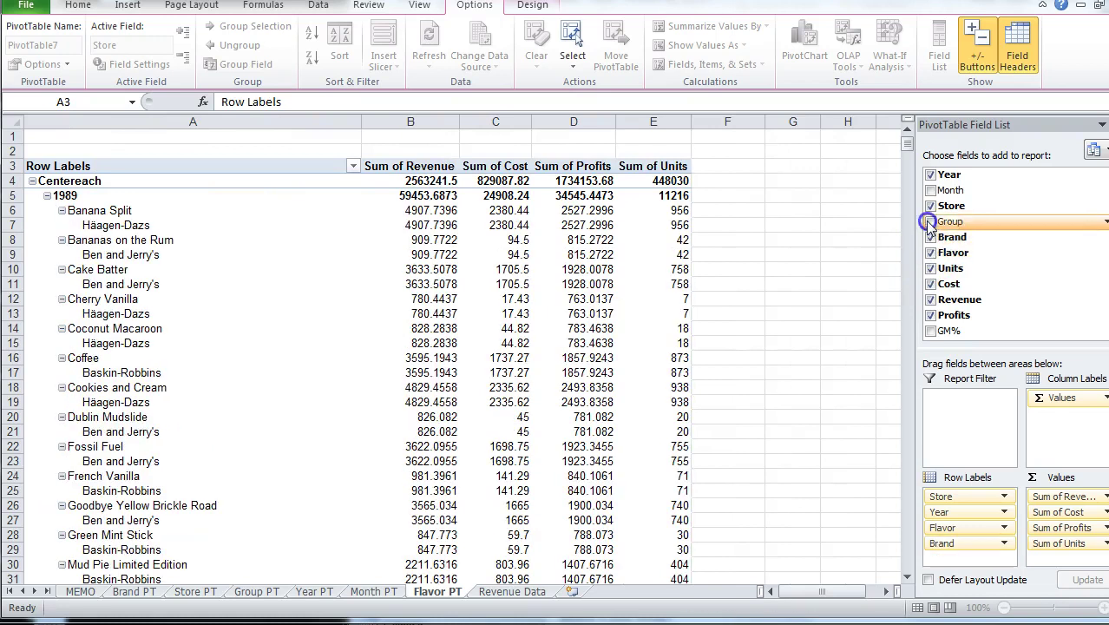
click(930, 224)
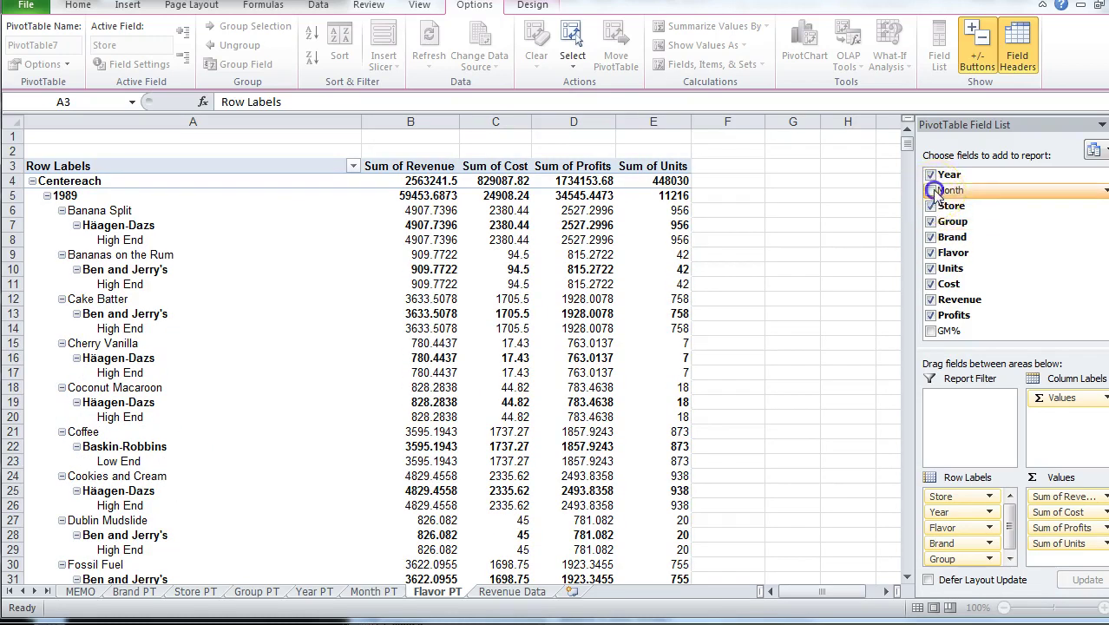
click(930, 191)
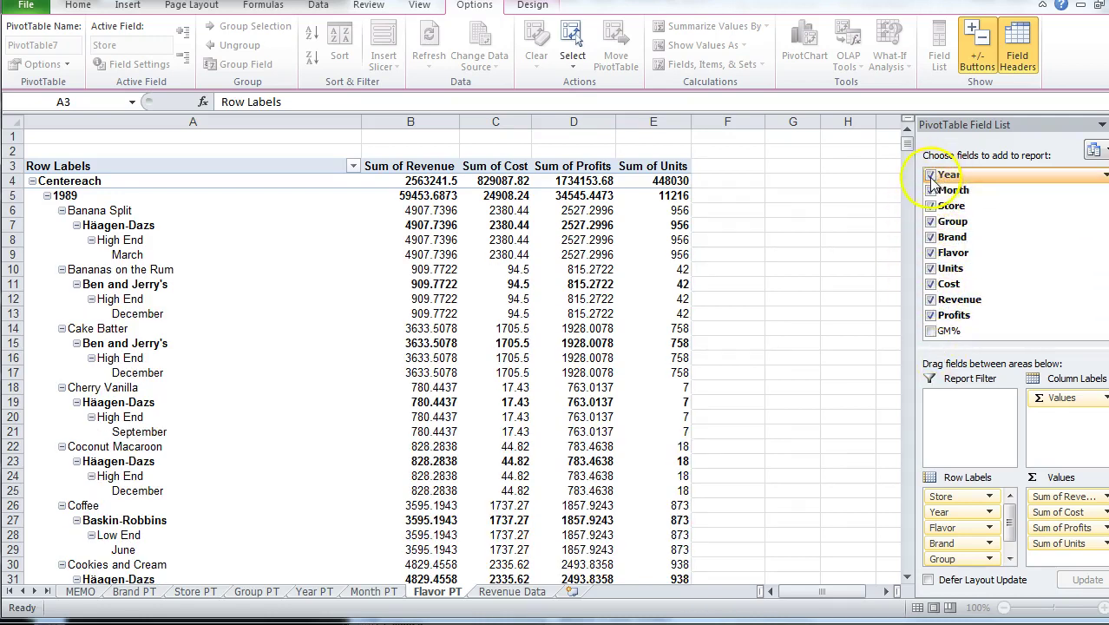
- Remove Year, Month, Store, Group and Brand from the Flavor PT pivot table, keeping only Flavor as its row label
click(931, 175)
click(930, 191)
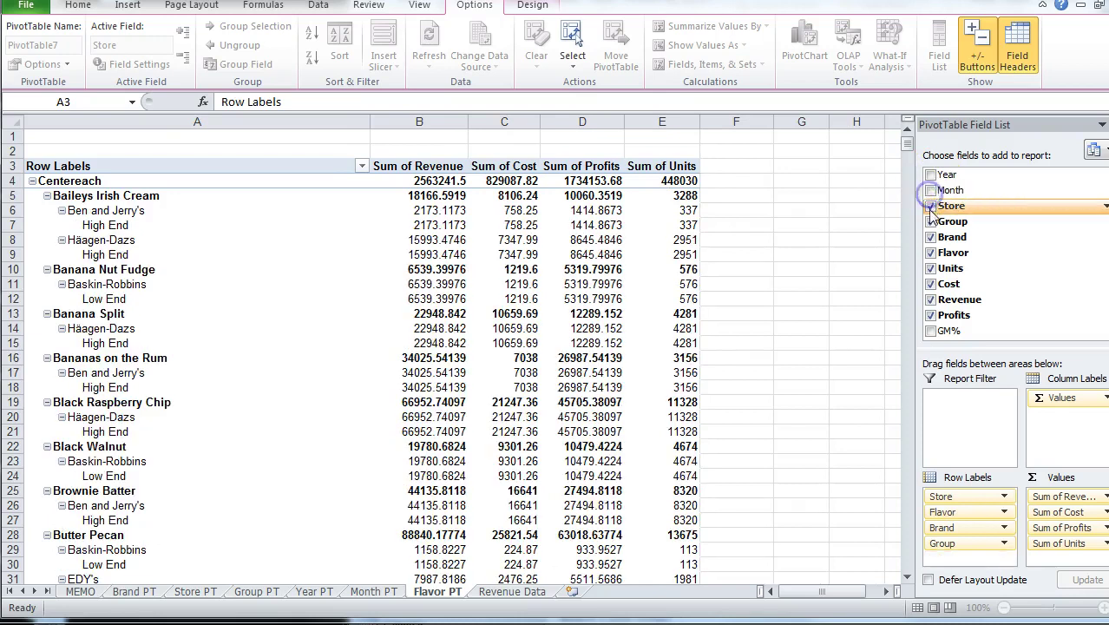
click(930, 206)
click(931, 222)
click(930, 237)
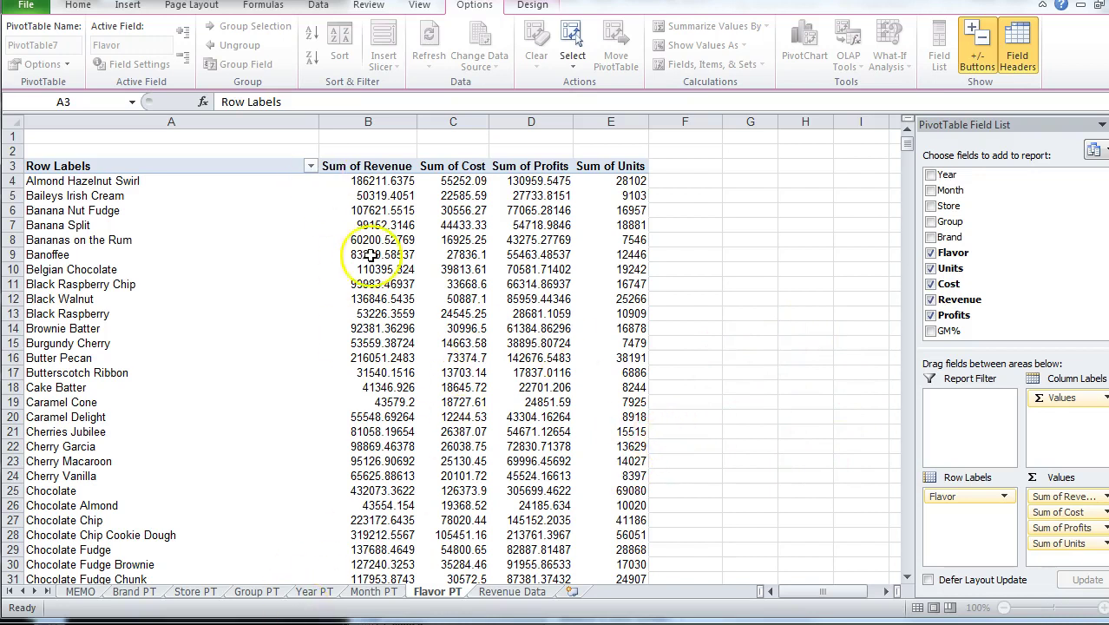
- Select the Flavor pivot table's Revenue, Cost and Profits values through the Grand Total row and open their number format choices
click(339, 181)
drag(338, 181, 528, 283)
key(End)
key(shift+Down)
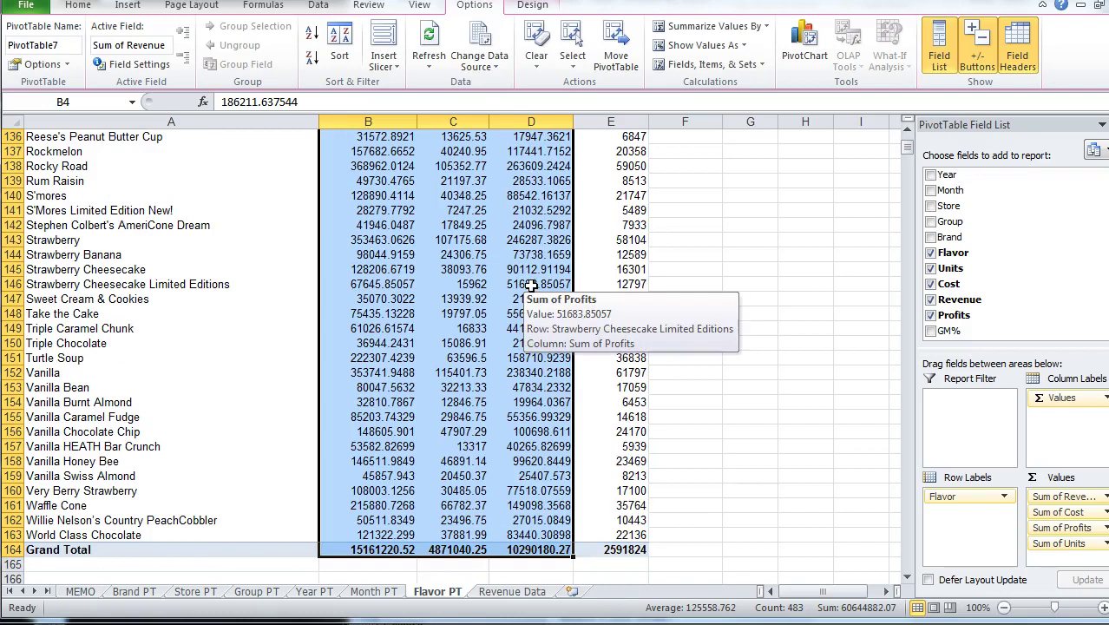
click(76, 6)
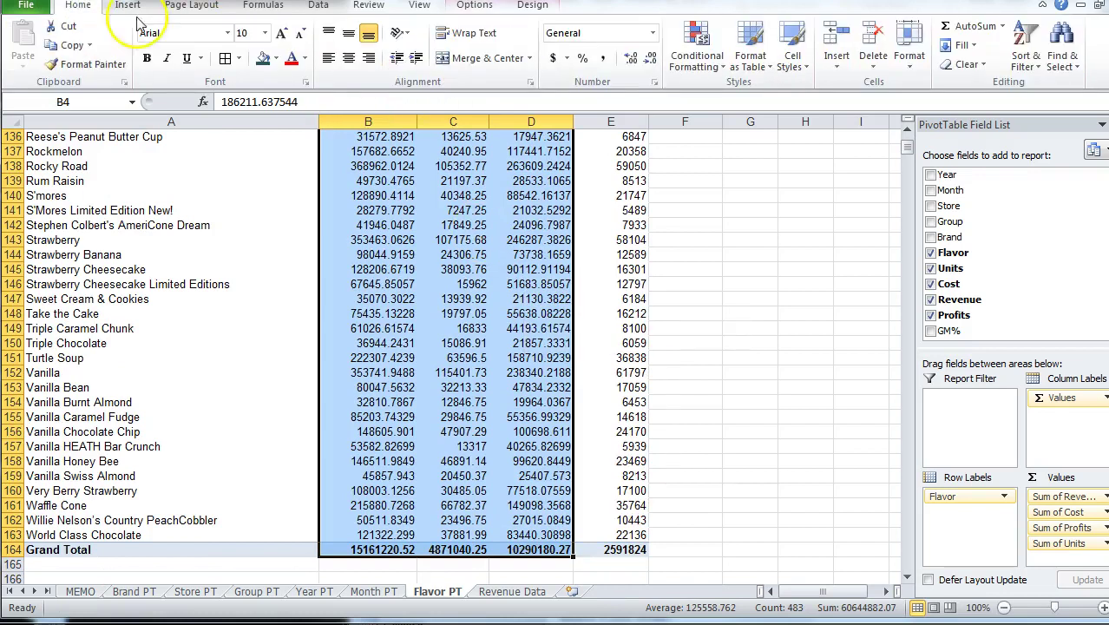
click(653, 35)
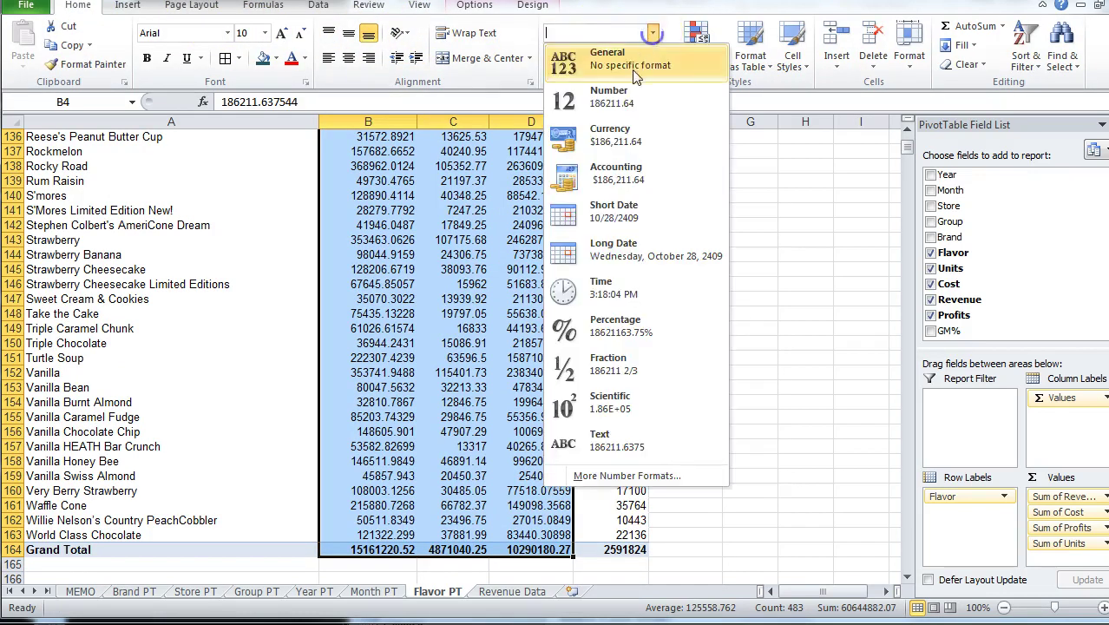
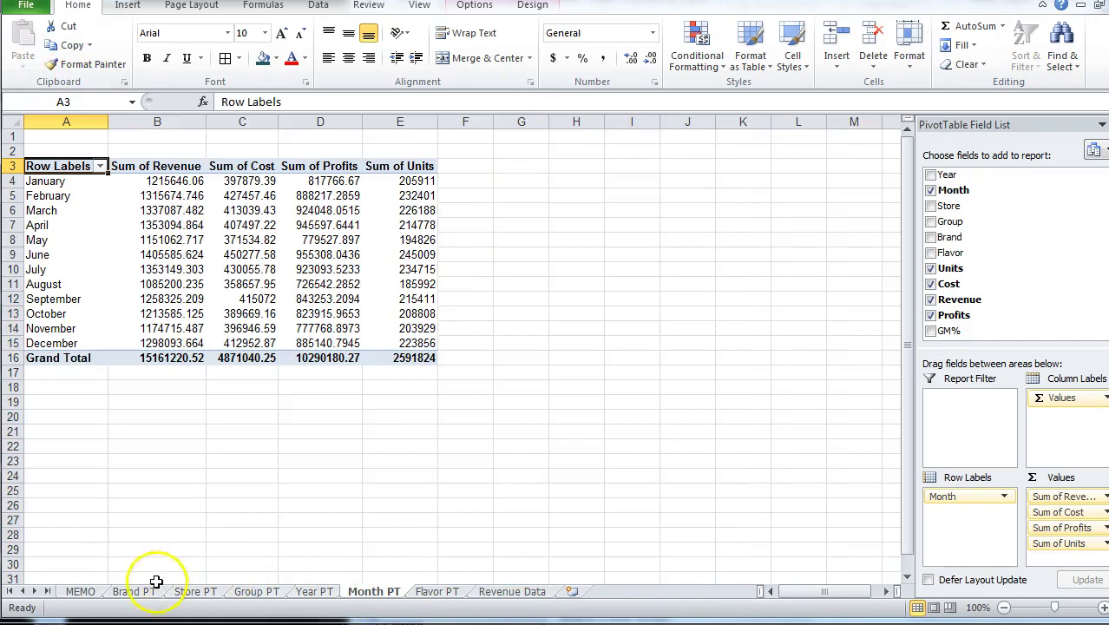
- Format the Month pivot table's Revenue, Cost and Profits values, including the Grand Total, as currency without decimals
drag(165, 181, 309, 357)
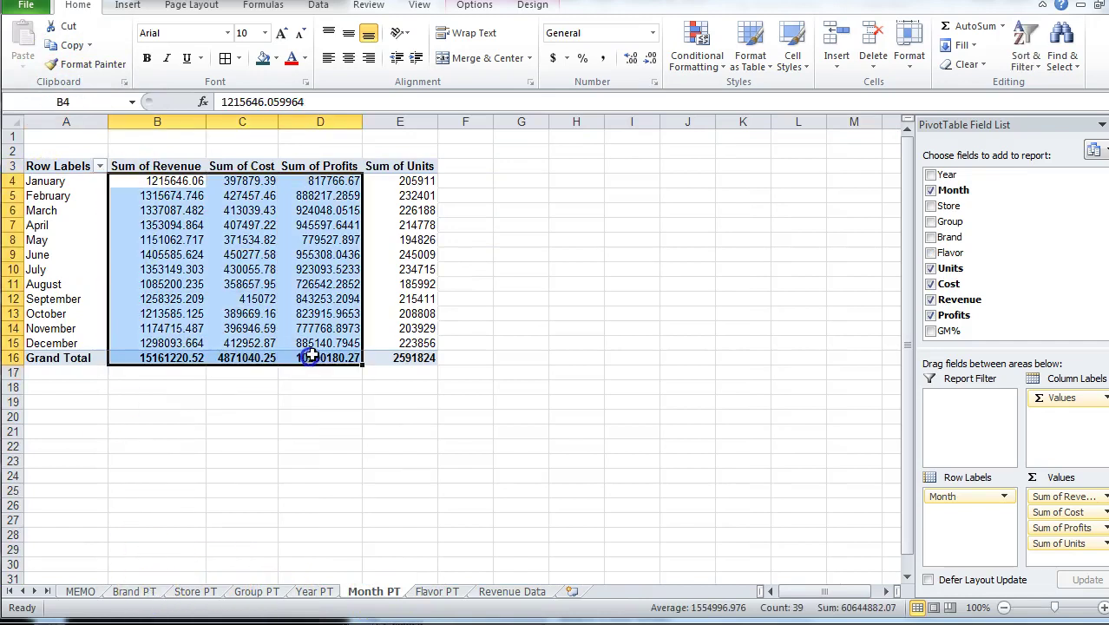
click(653, 32)
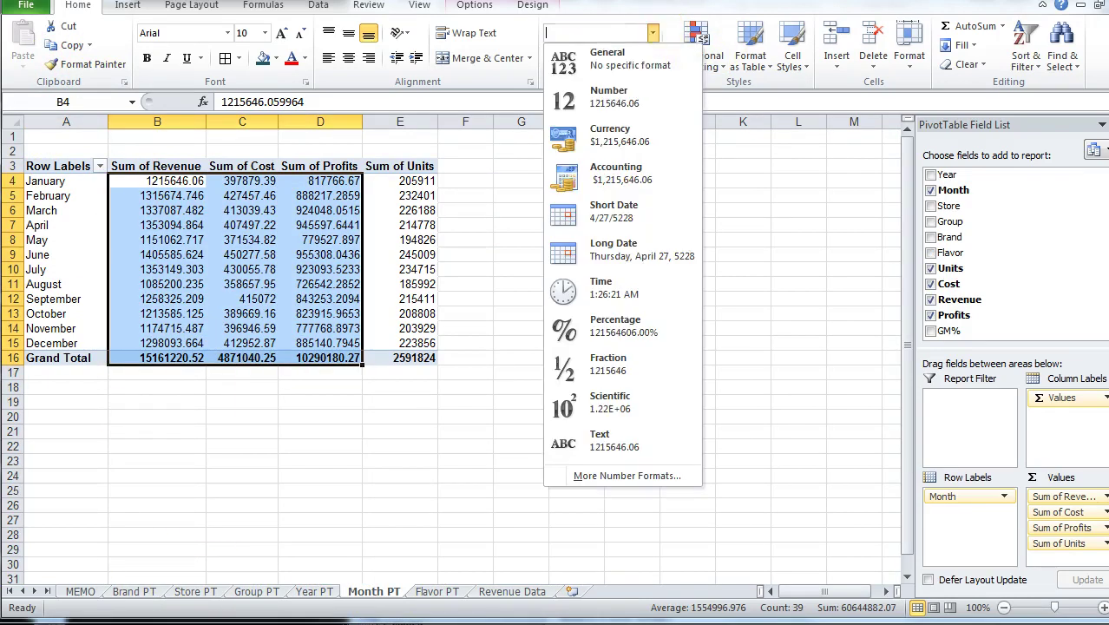
click(644, 137)
click(319, 521)
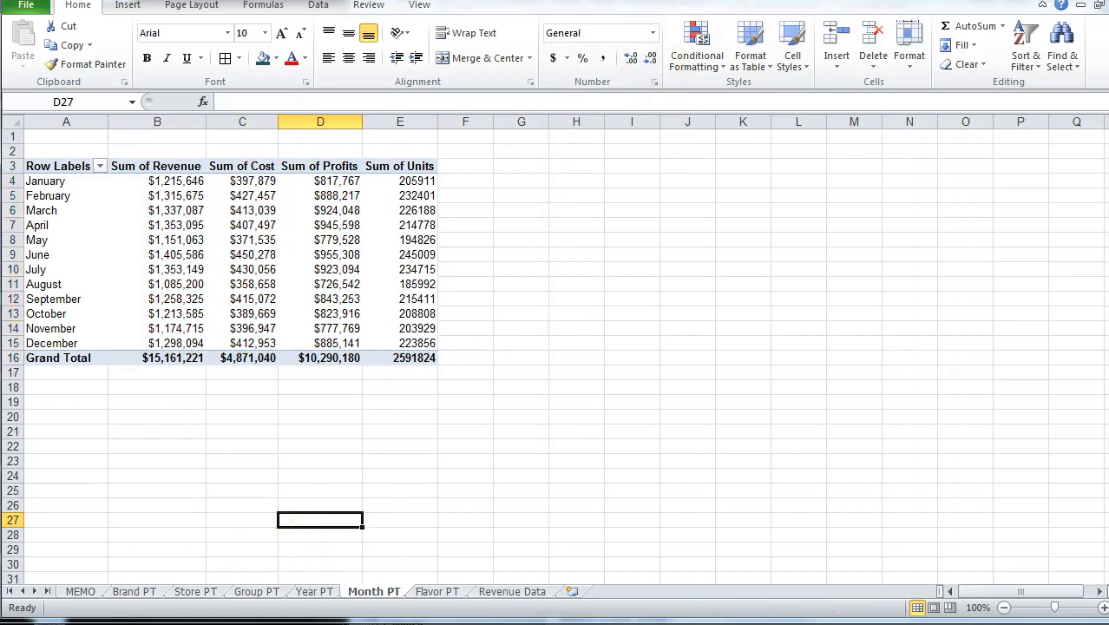
- Review the memo's question list, including the pivot chart requirement, and return to the Brand PT sheet
click(80, 591)
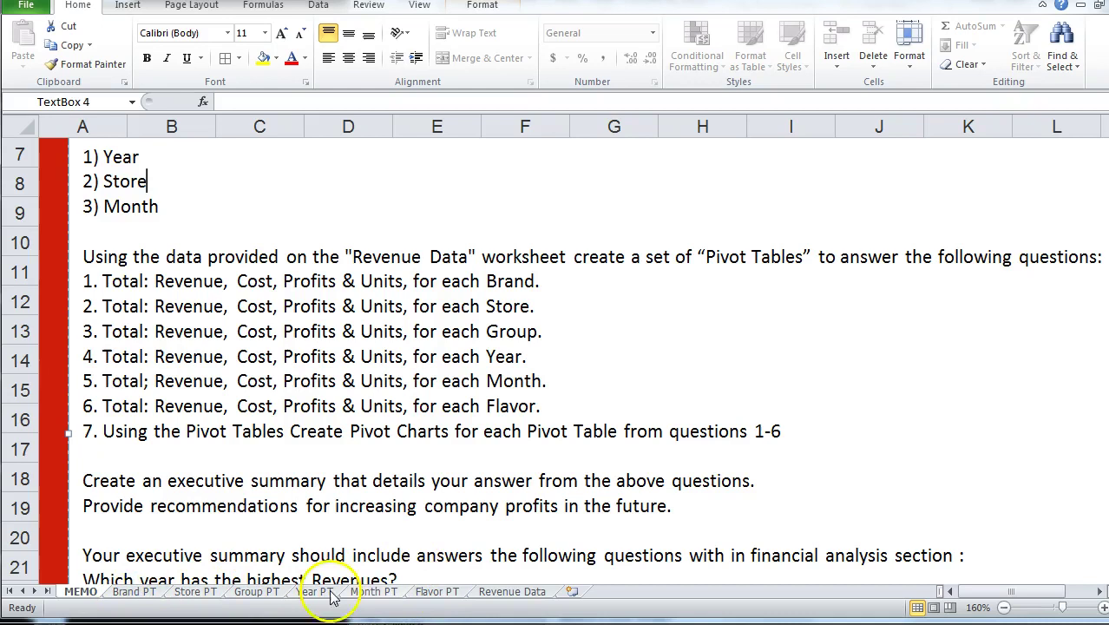
click(134, 591)
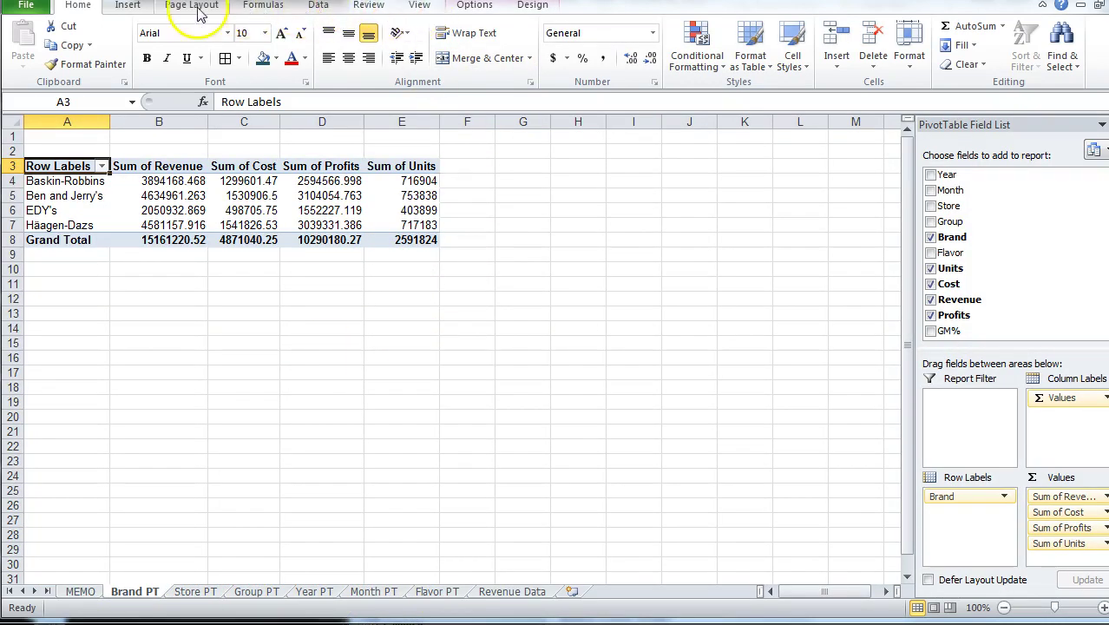
click(128, 5)
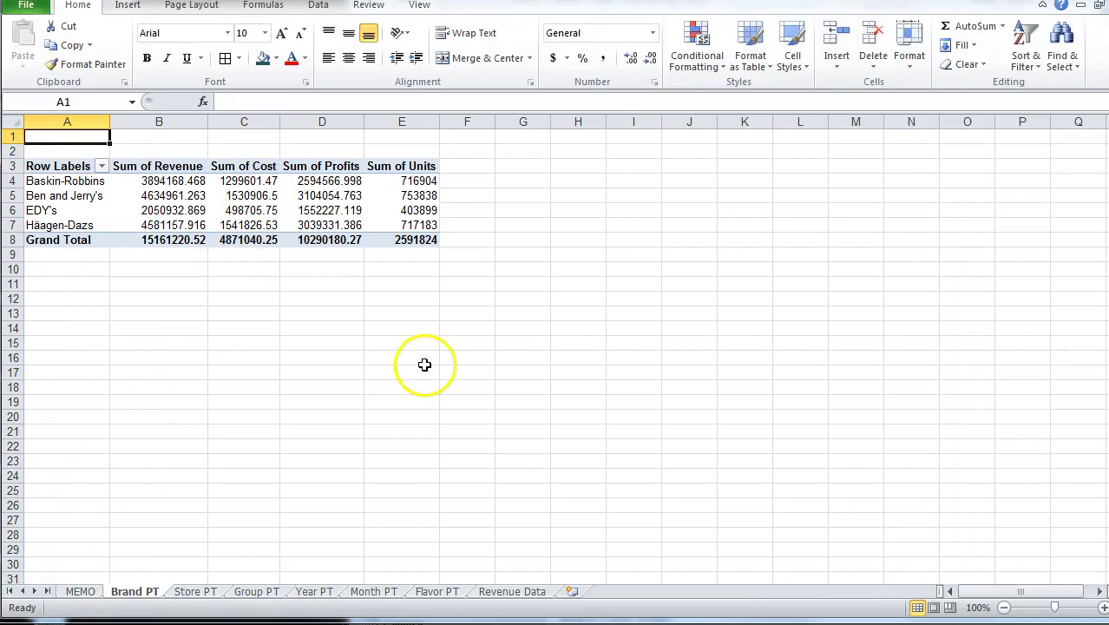
click(416, 7)
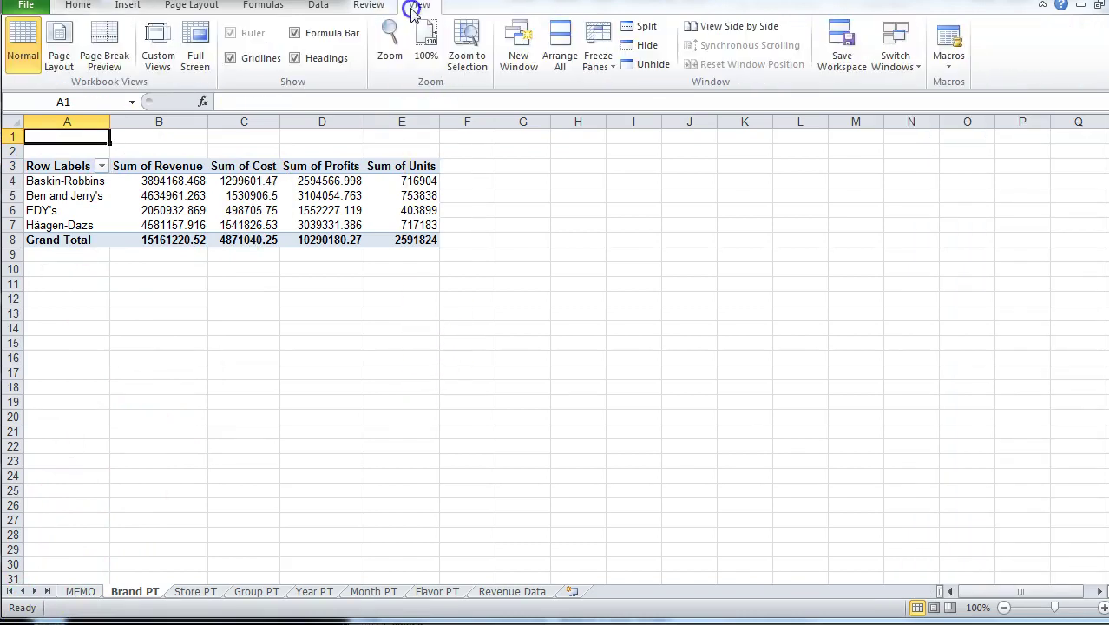
click(130, 7)
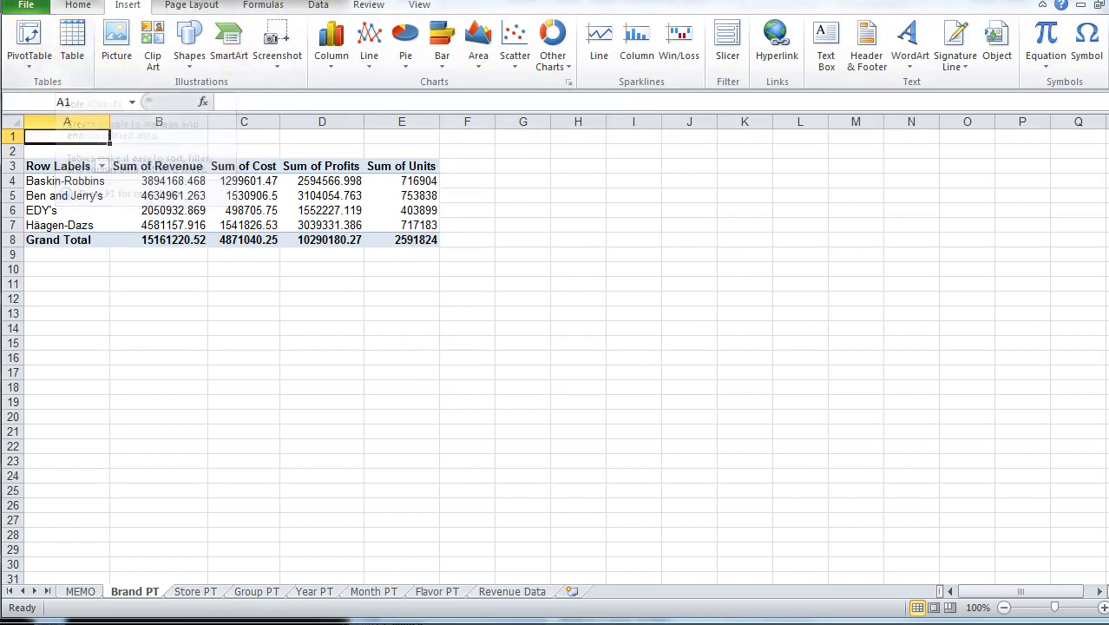
click(417, 7)
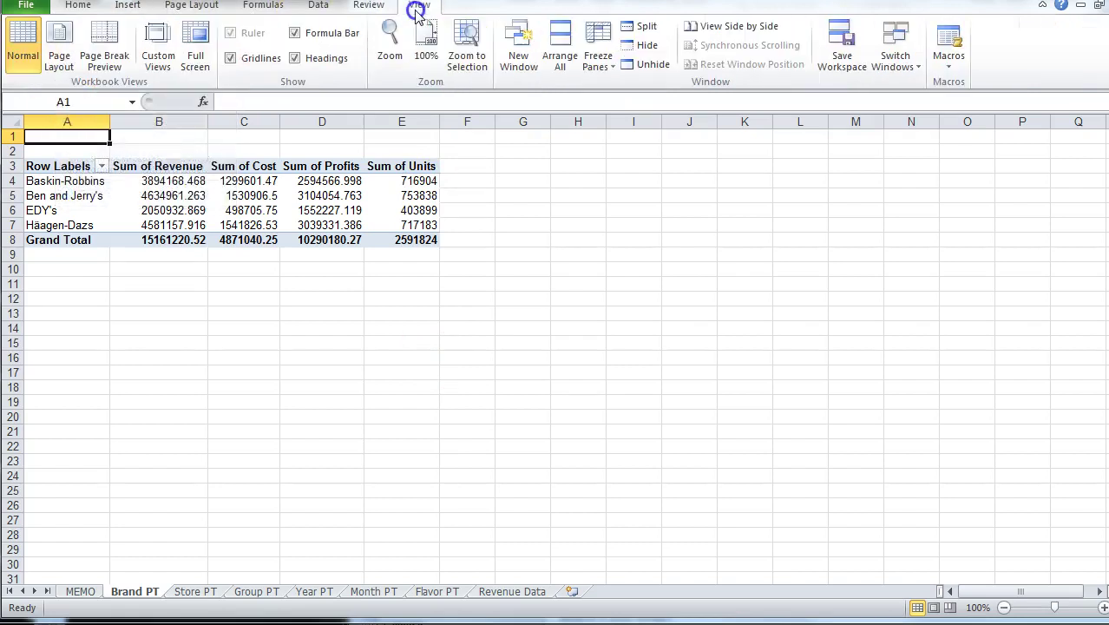
click(368, 6)
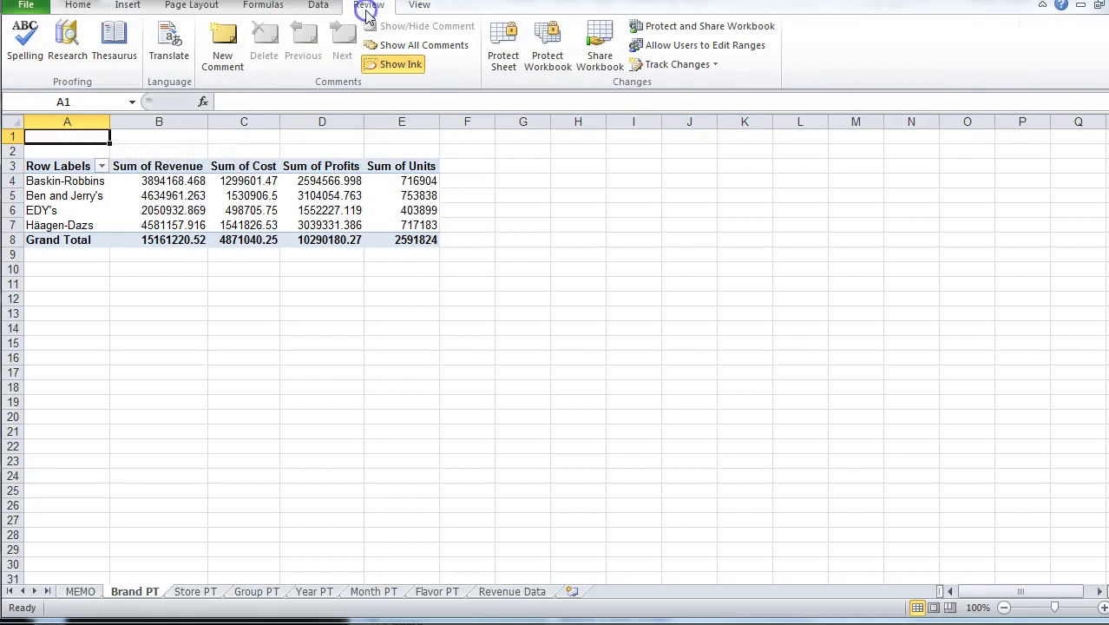
click(310, 7)
click(264, 11)
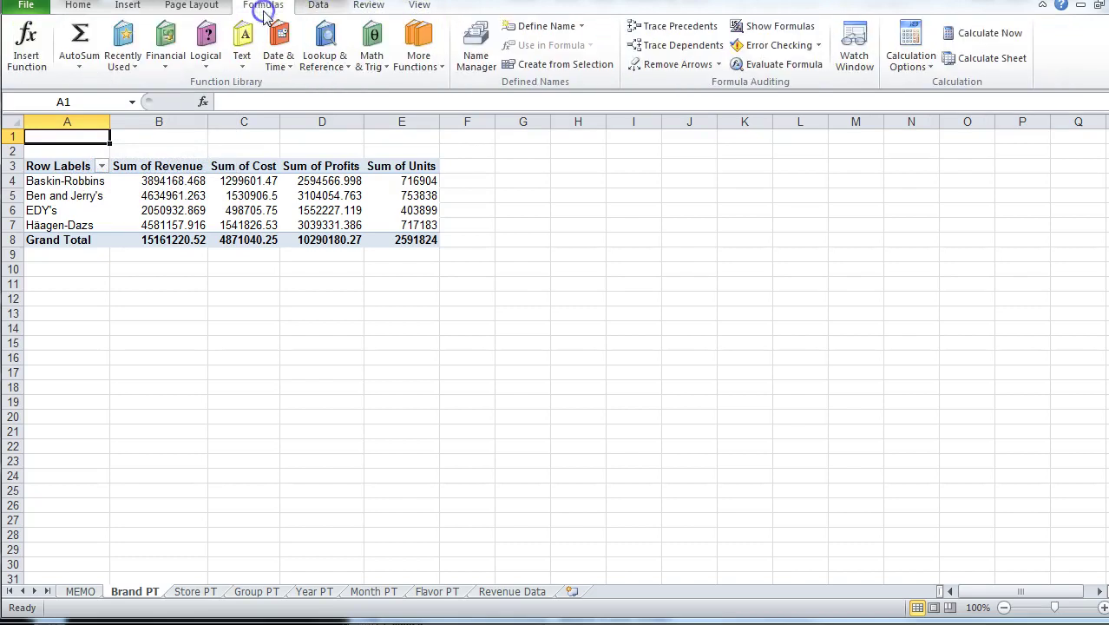
click(192, 10)
click(139, 9)
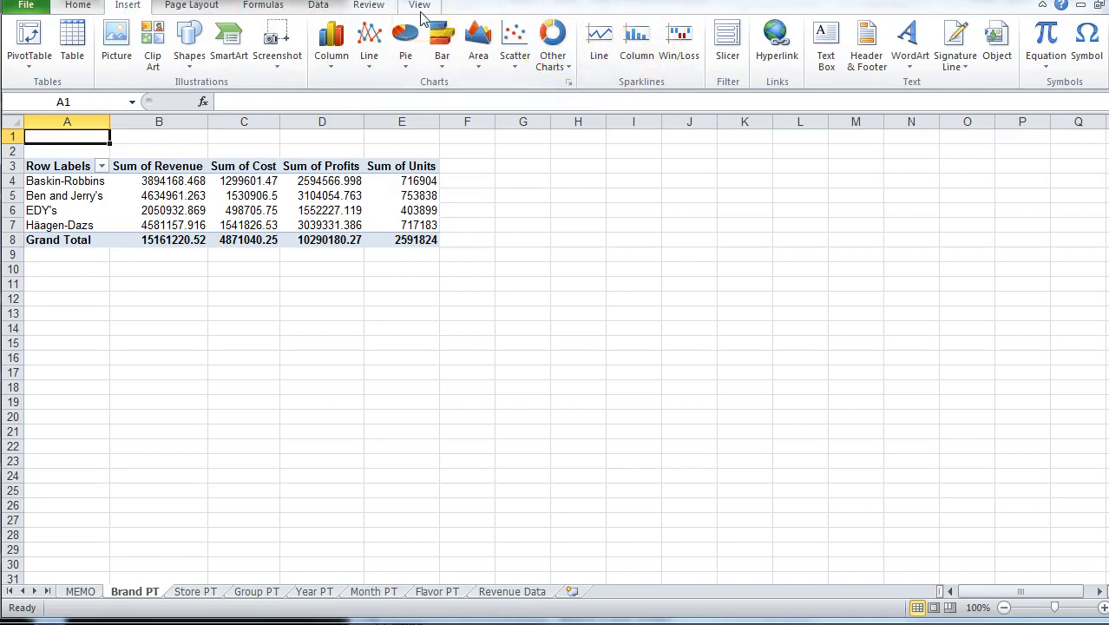
click(420, 7)
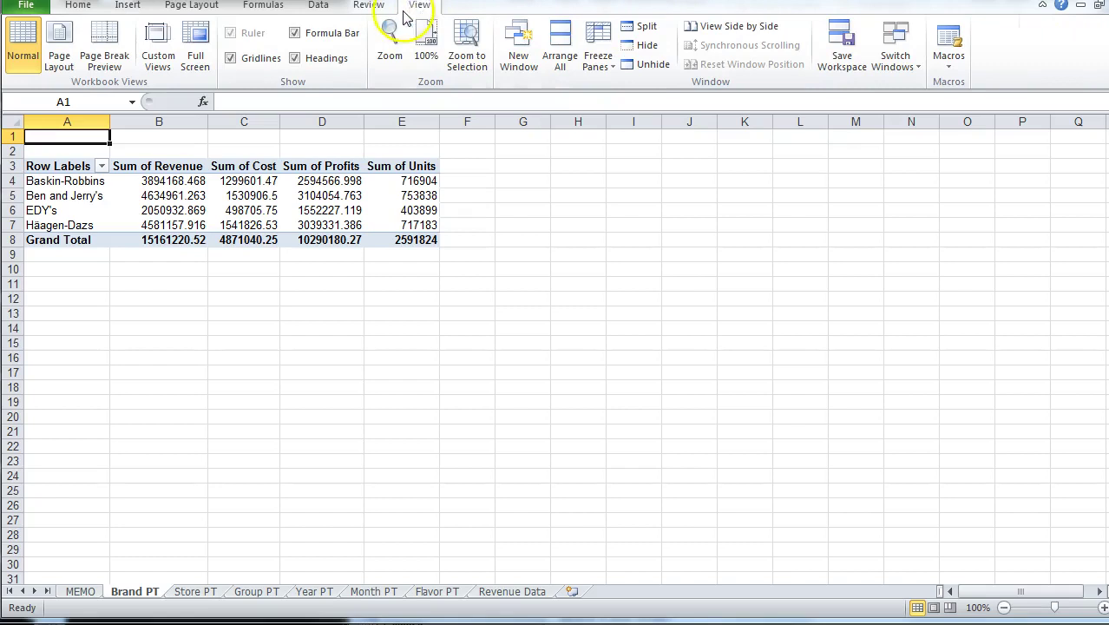
click(378, 8)
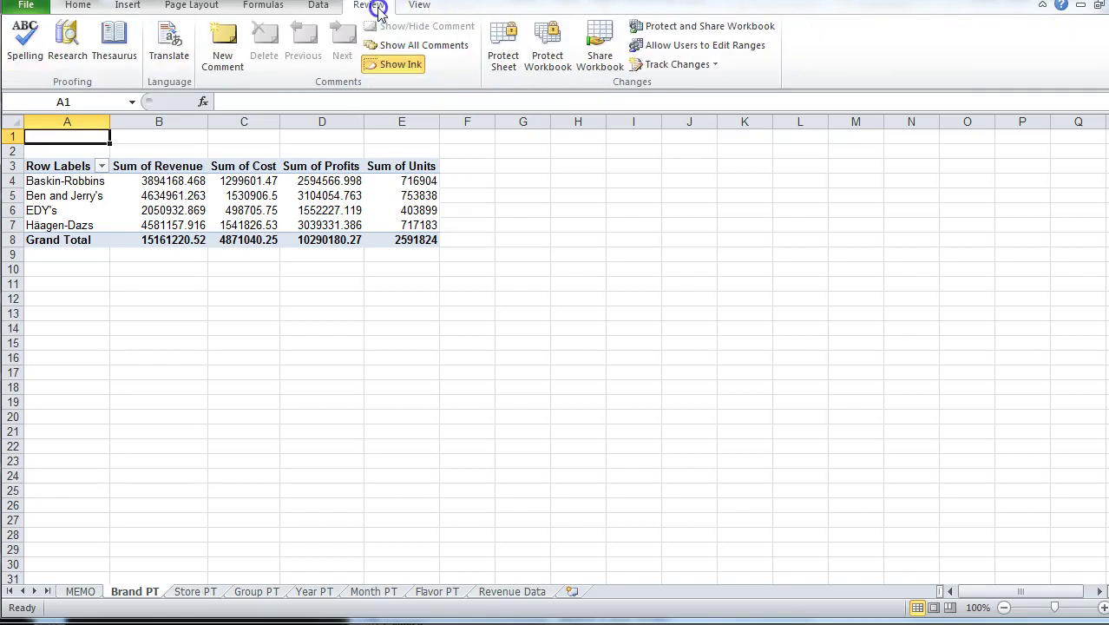
click(292, 6)
click(219, 7)
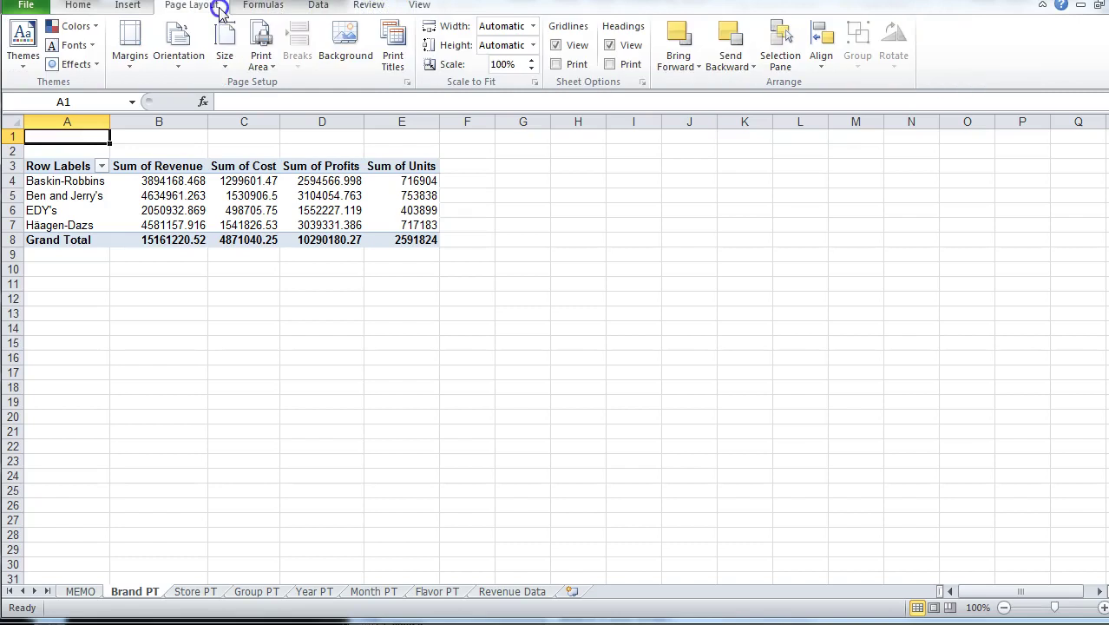
click(129, 7)
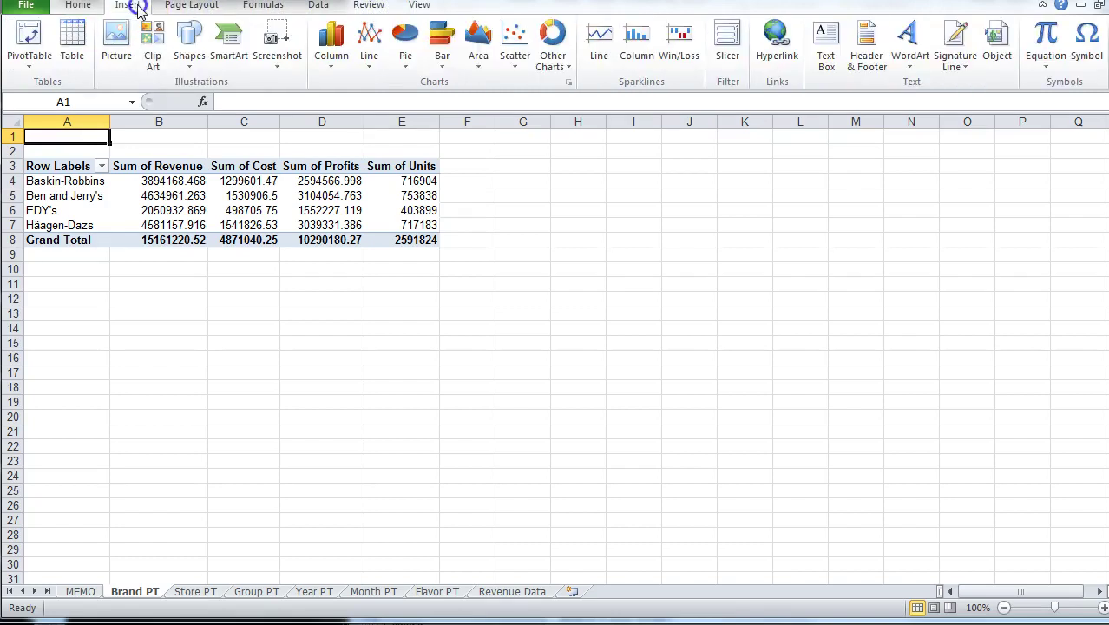
click(80, 7)
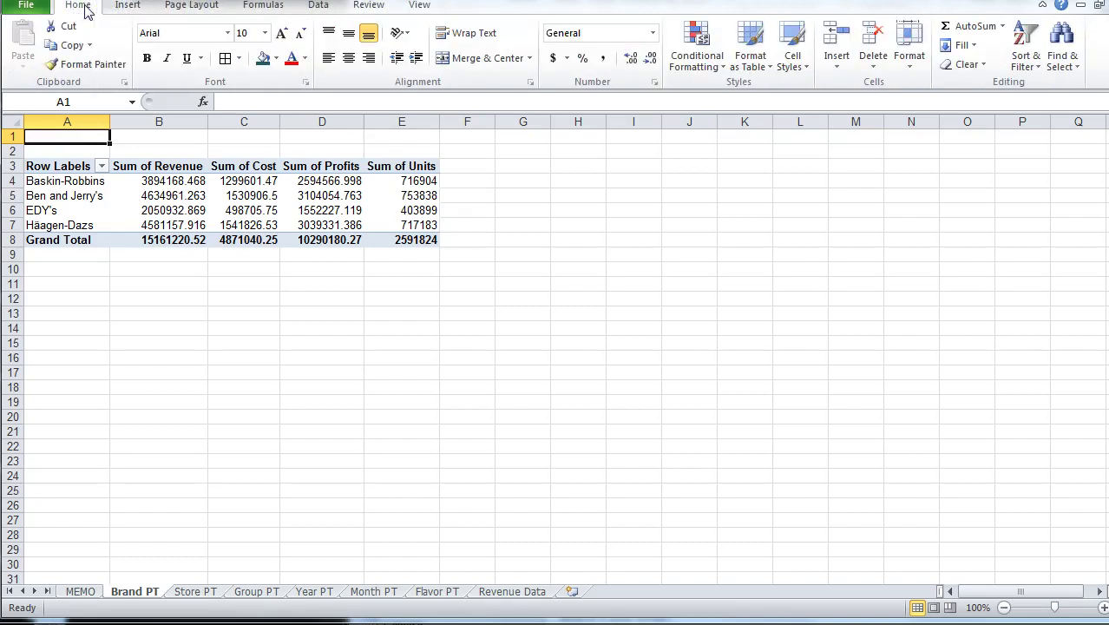
- Insert a clustered column PivotChart from the Brand pivot table and place it below the table, starting around row 12
click(159, 210)
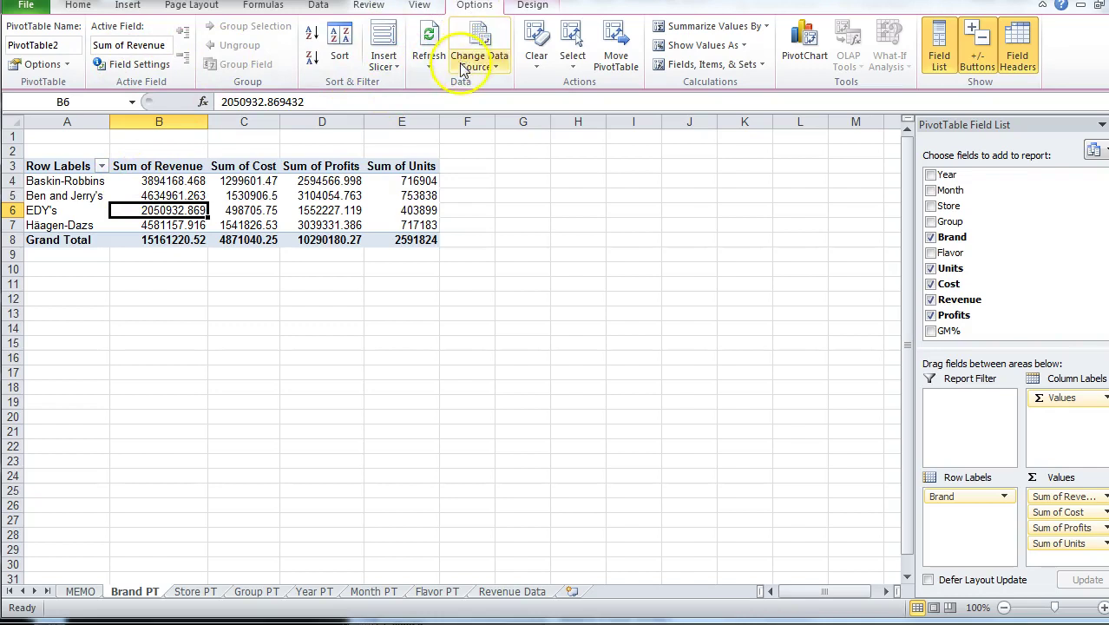
click(805, 39)
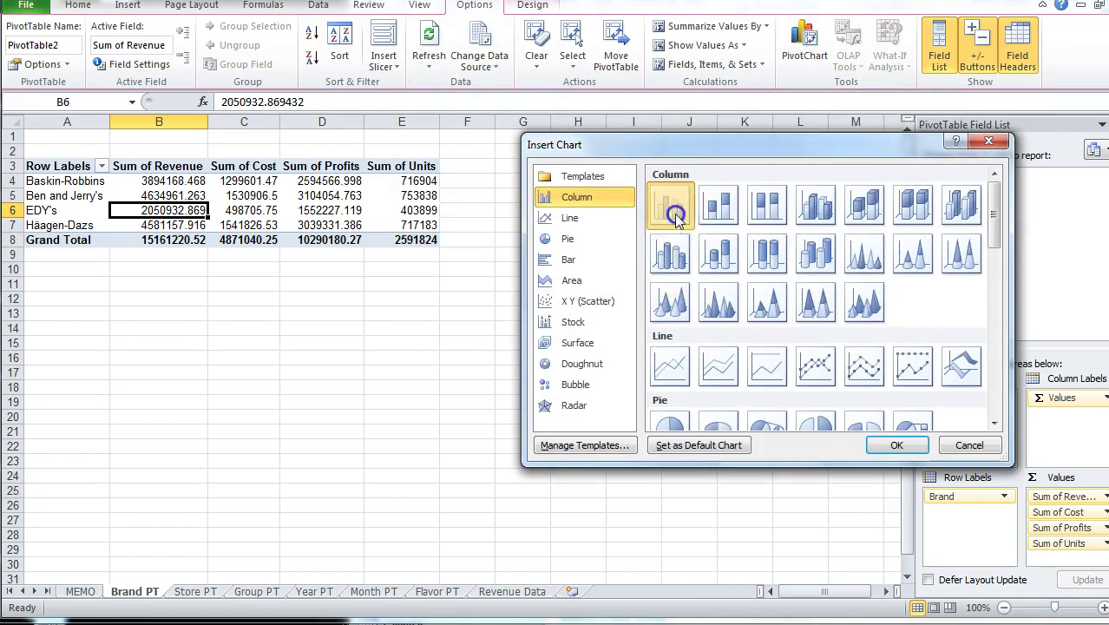
double_click(669, 208)
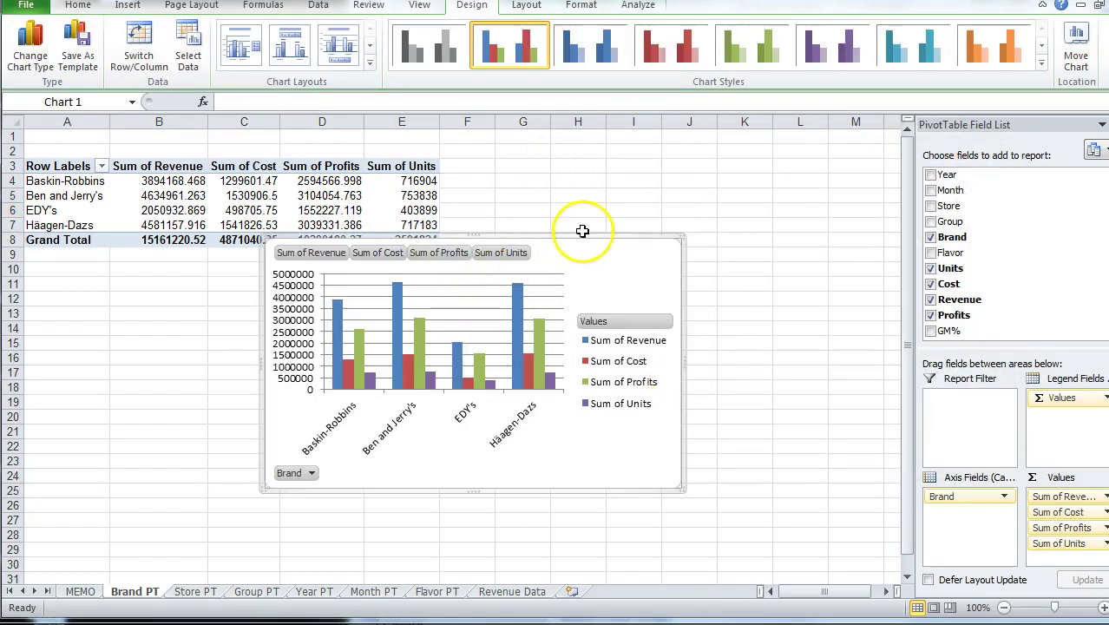
drag(580, 235, 434, 299)
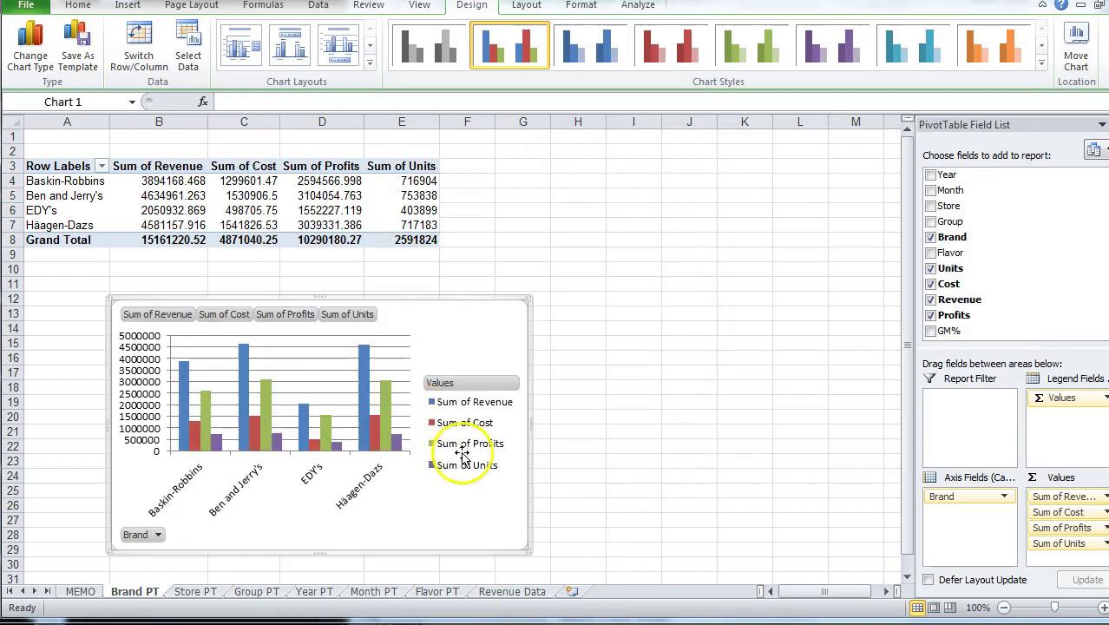
- Insert a Line with Markers PivotChart from the Store PT sheet's pivot table and place it below the table, starting around row 12
click(191, 592)
drag(71, 165, 408, 266)
click(474, 5)
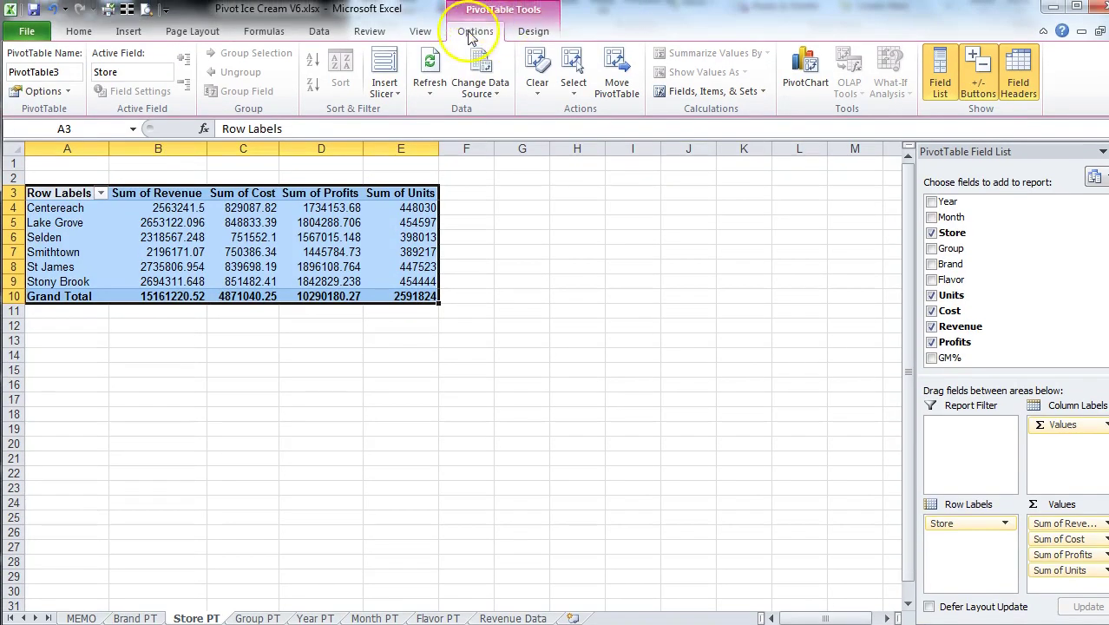
click(531, 31)
click(477, 35)
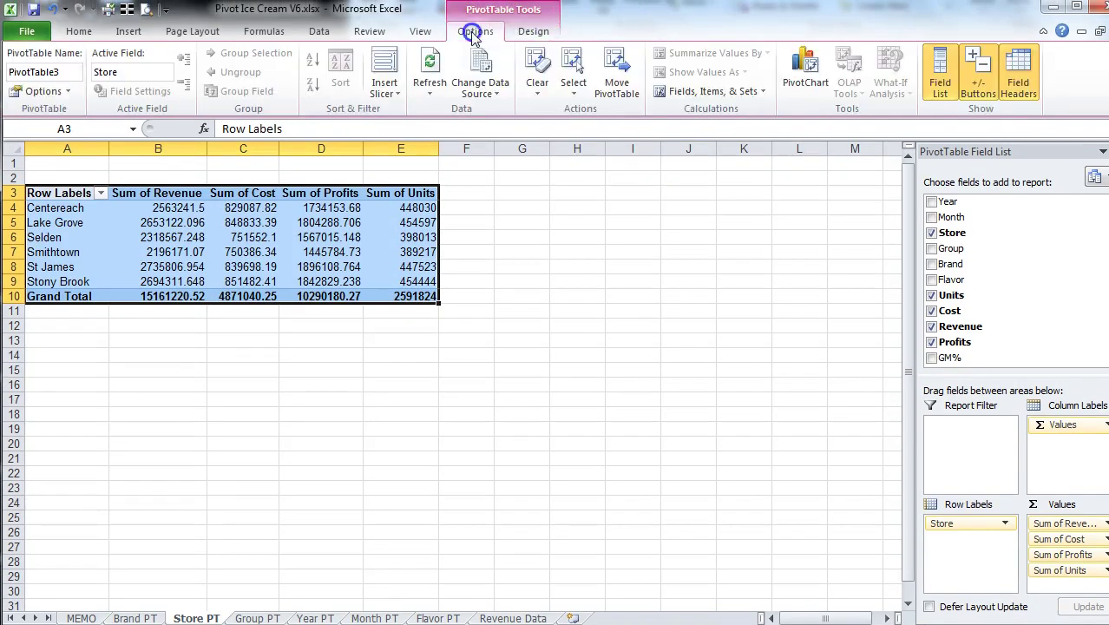
click(799, 87)
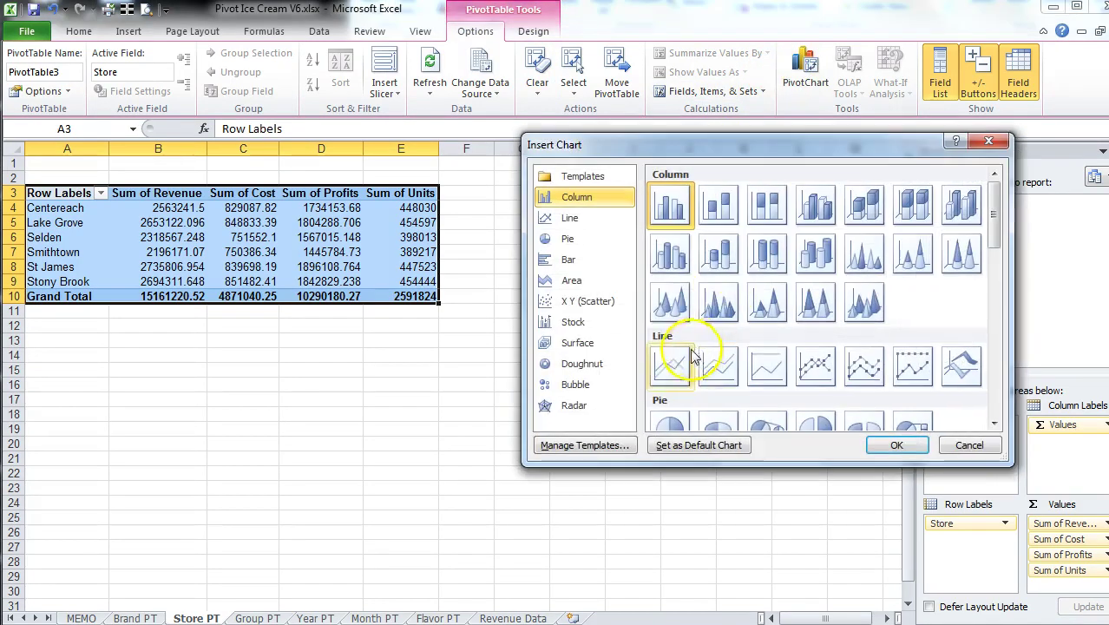
click(813, 368)
click(896, 447)
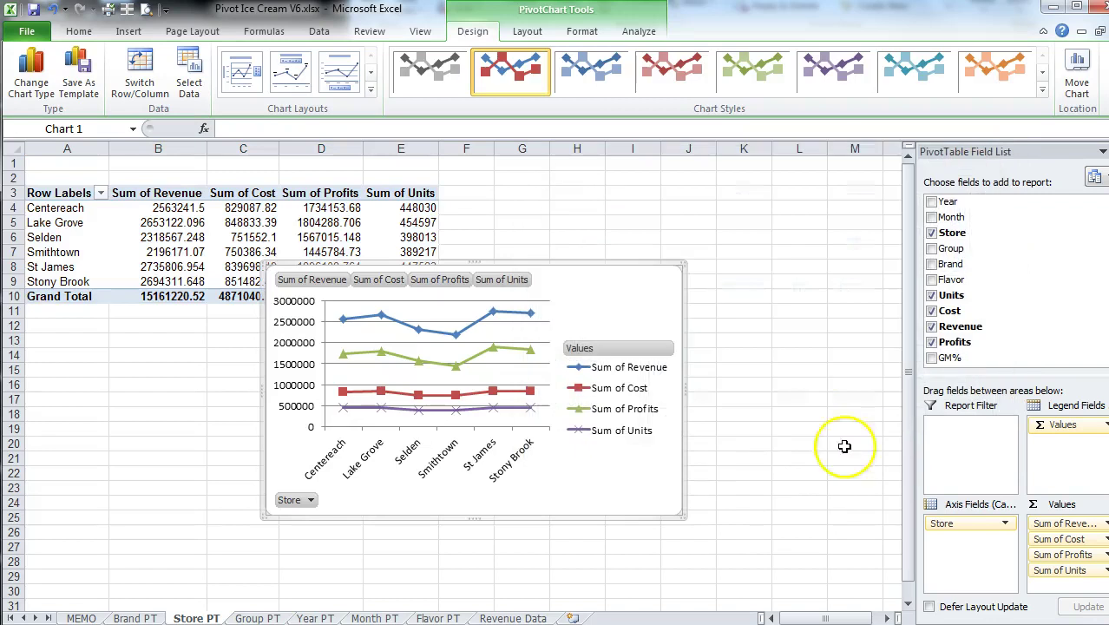
drag(574, 284, 426, 351)
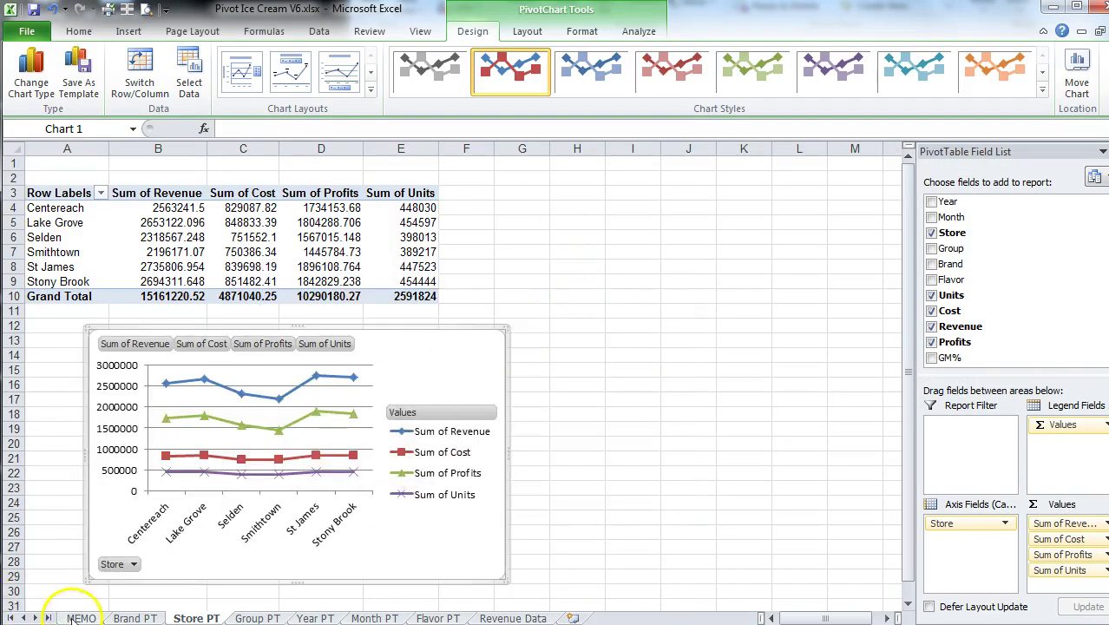
- Review the MEMO sheet's executive summary requirements, including the highest revenue and profit questions by year, month, brand, store and flavor
click(80, 618)
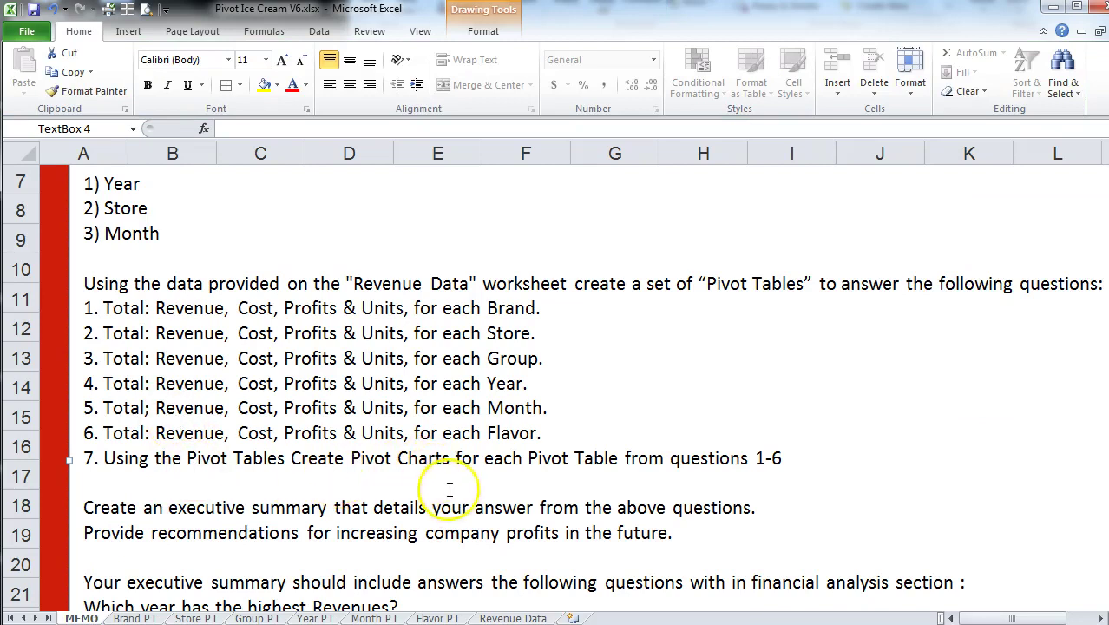
scroll(566, 299, down, 2)
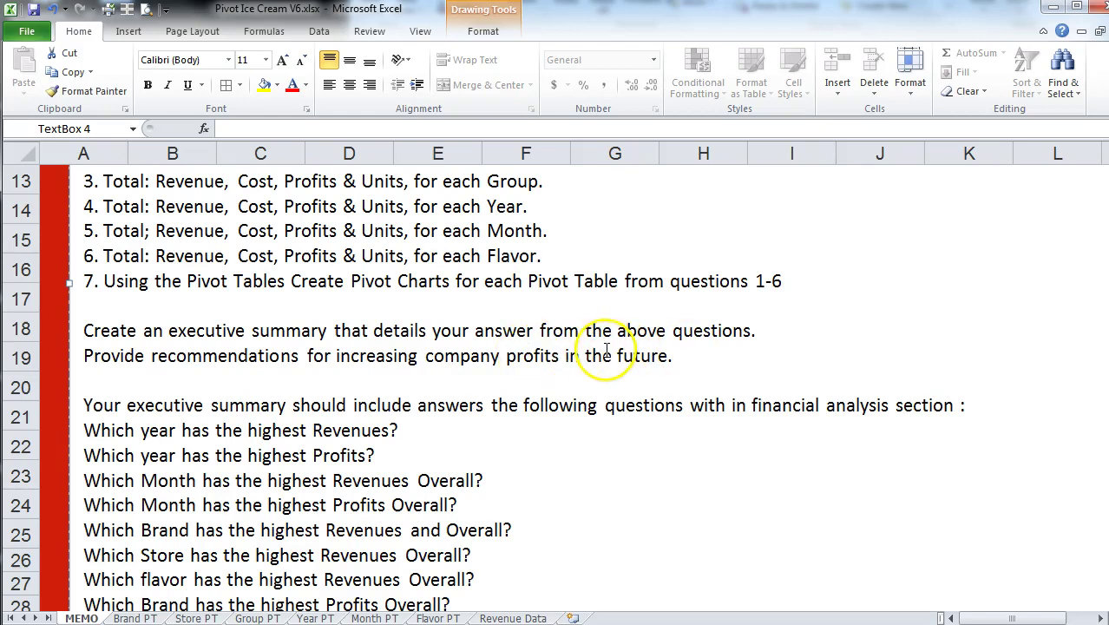
scroll(598, 375, down, 1)
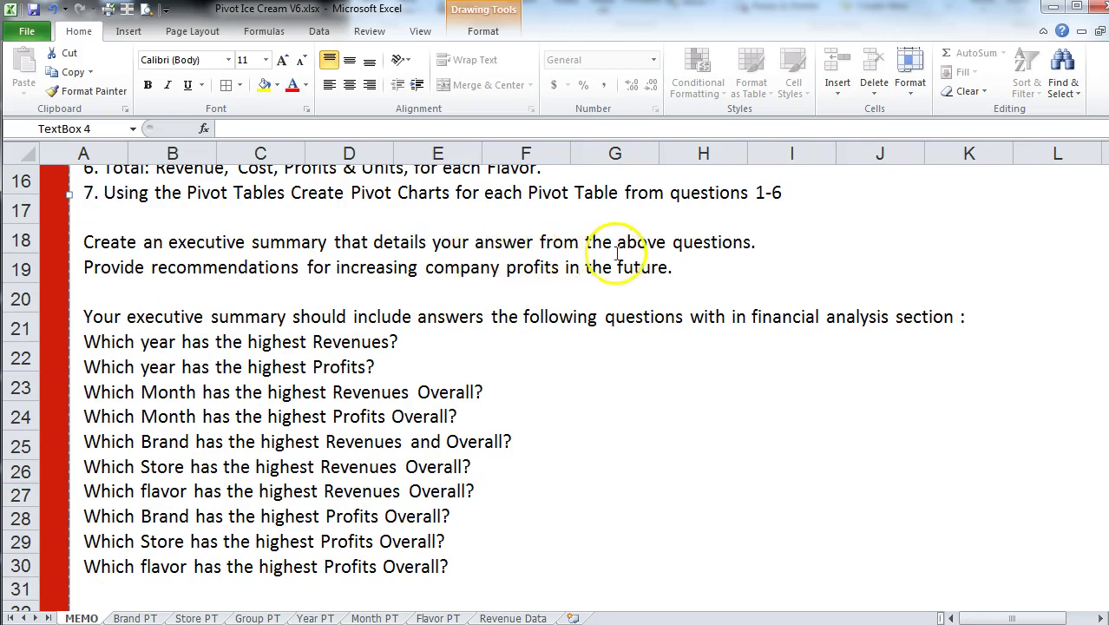
scroll(590, 260, up, 2)
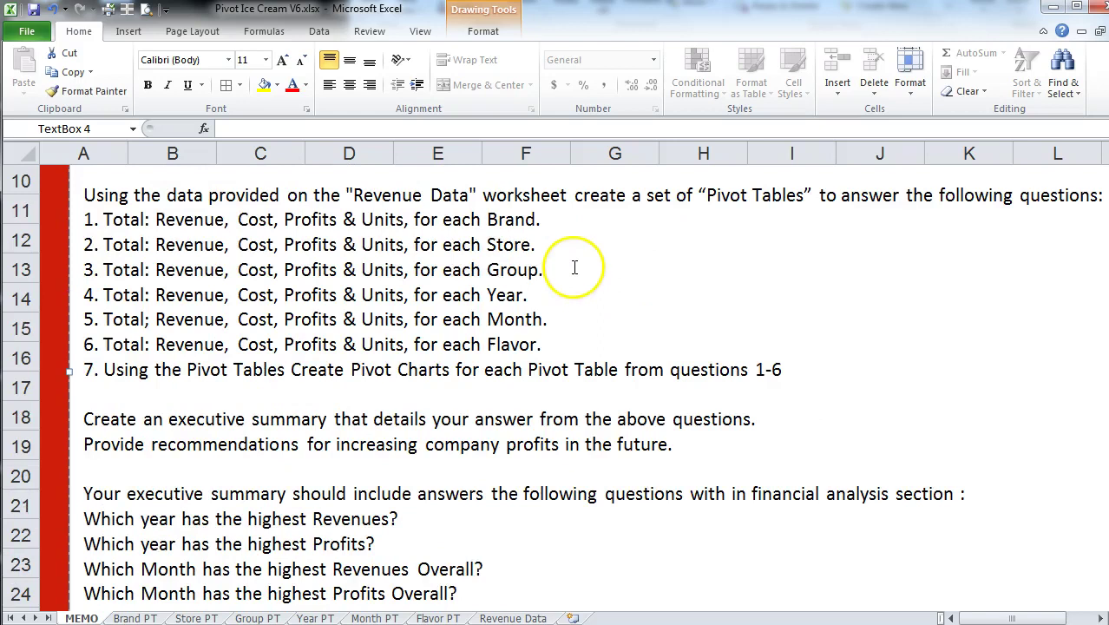
scroll(556, 269, down, 1)
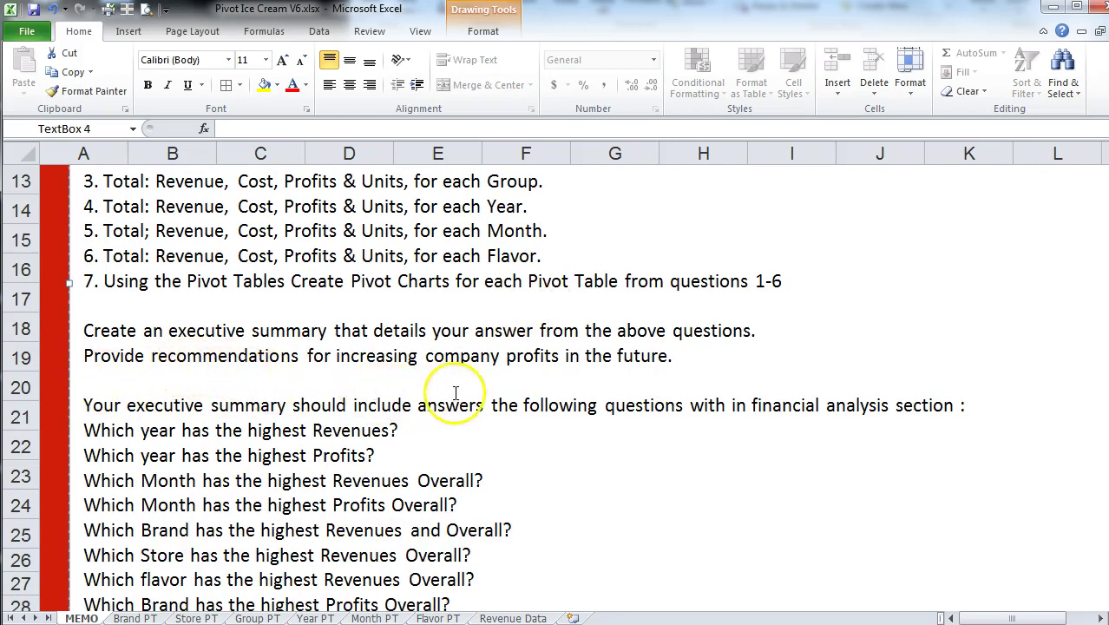
scroll(502, 392, down, 1)
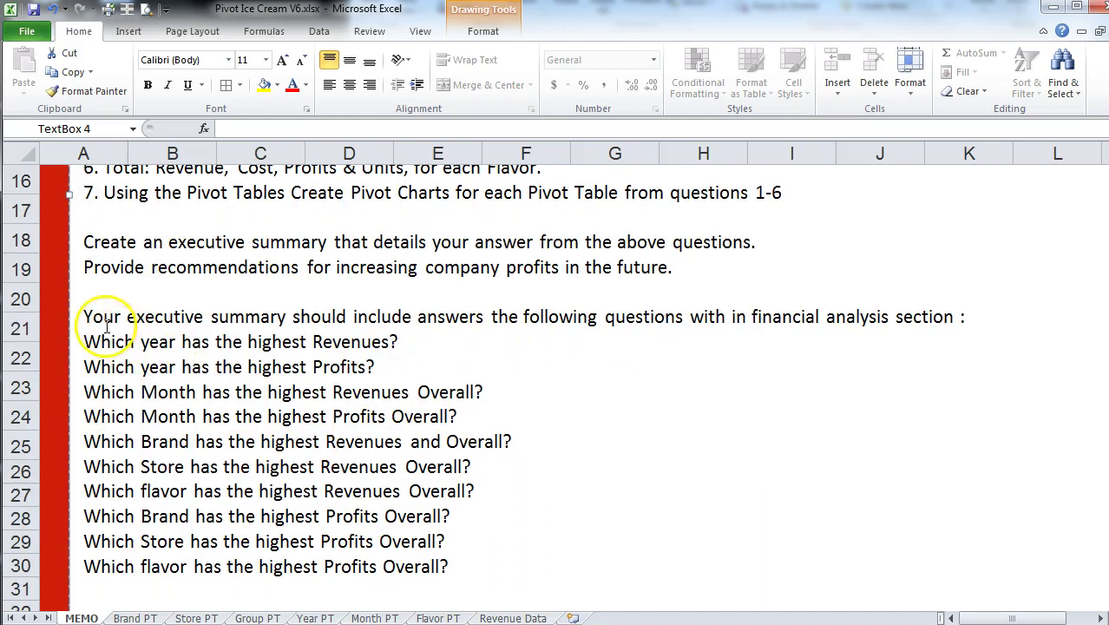
drag(84, 342, 431, 558)
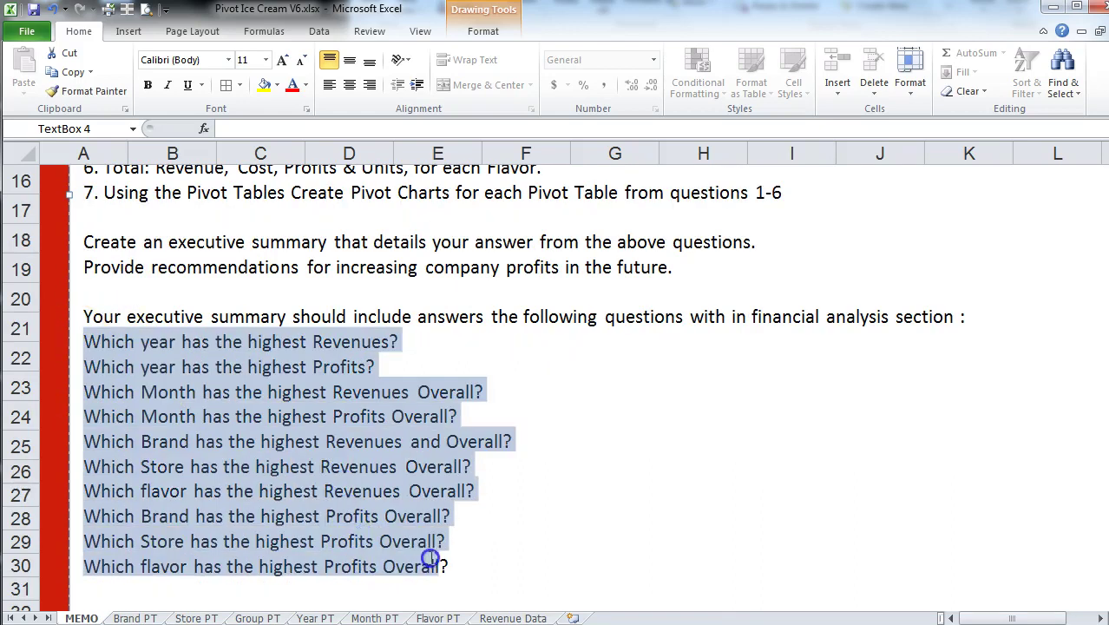
click(503, 357)
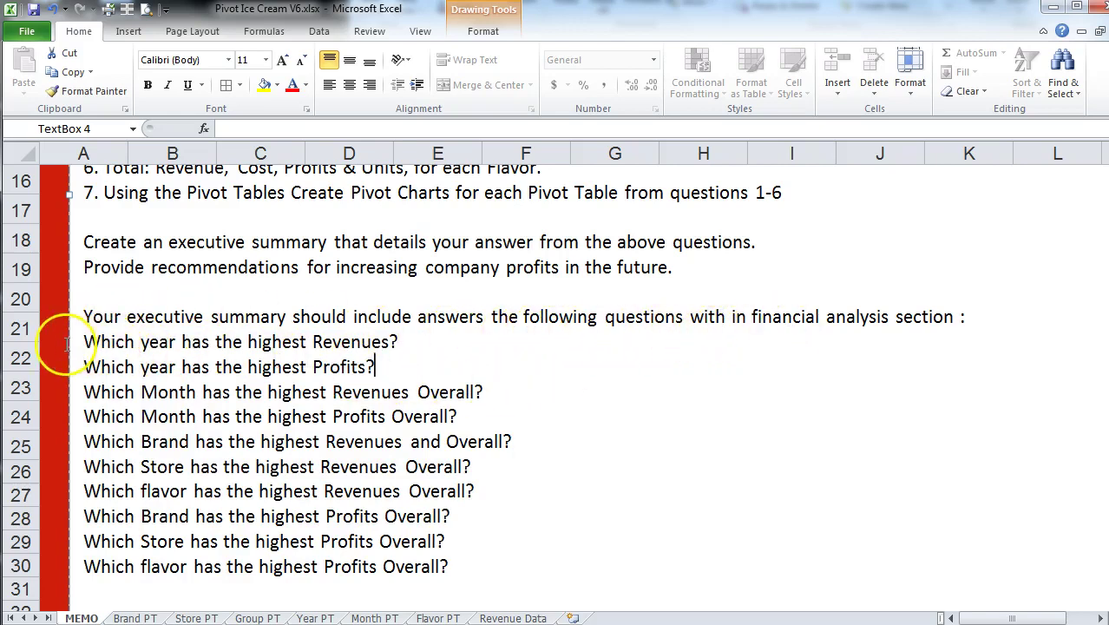
drag(90, 338, 453, 568)
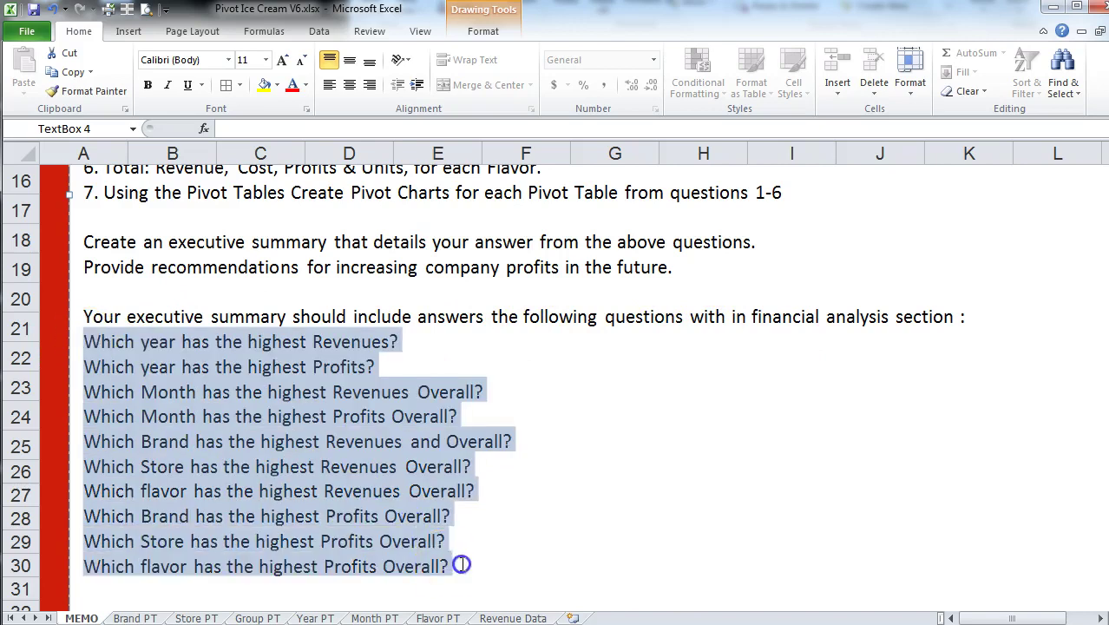
drag(473, 467, 513, 445)
scroll(590, 395, up, 1)
scroll(590, 401, up, 1)
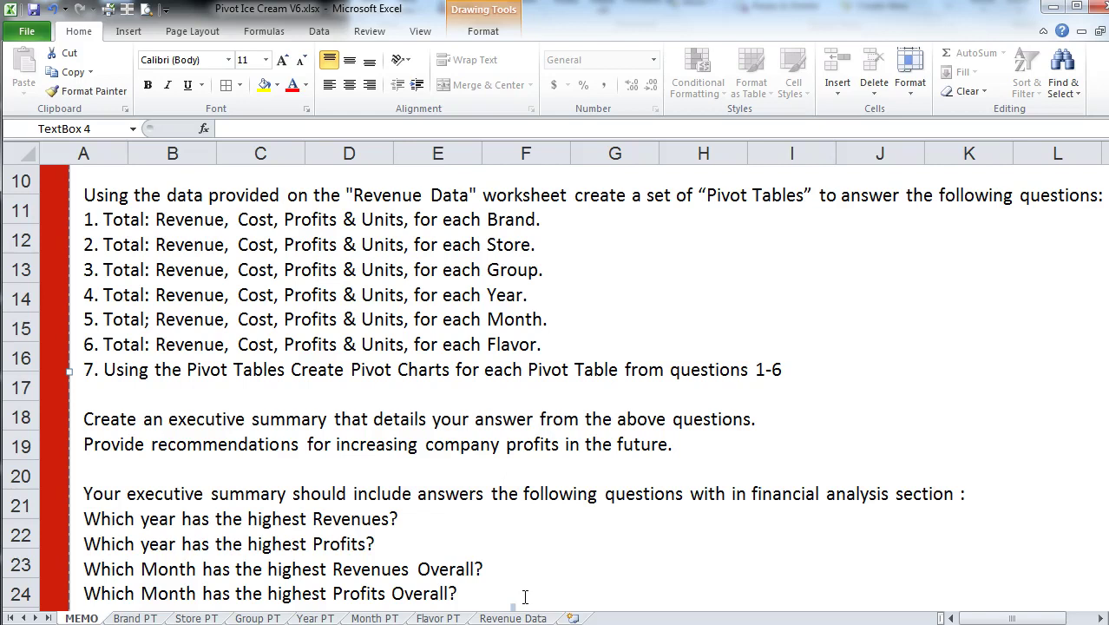
click(631, 596)
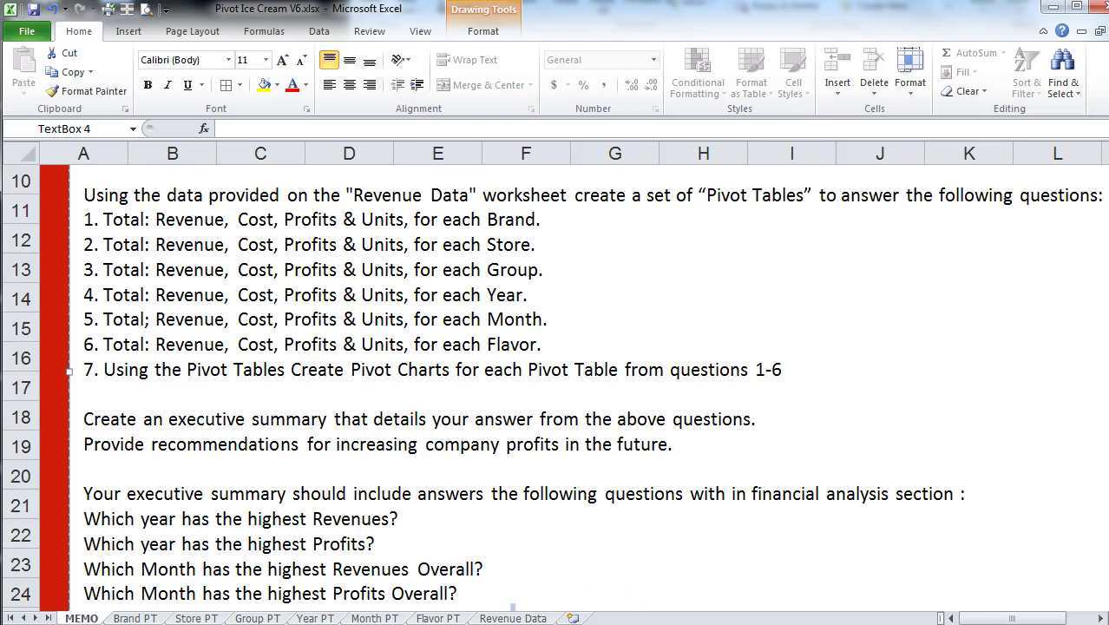